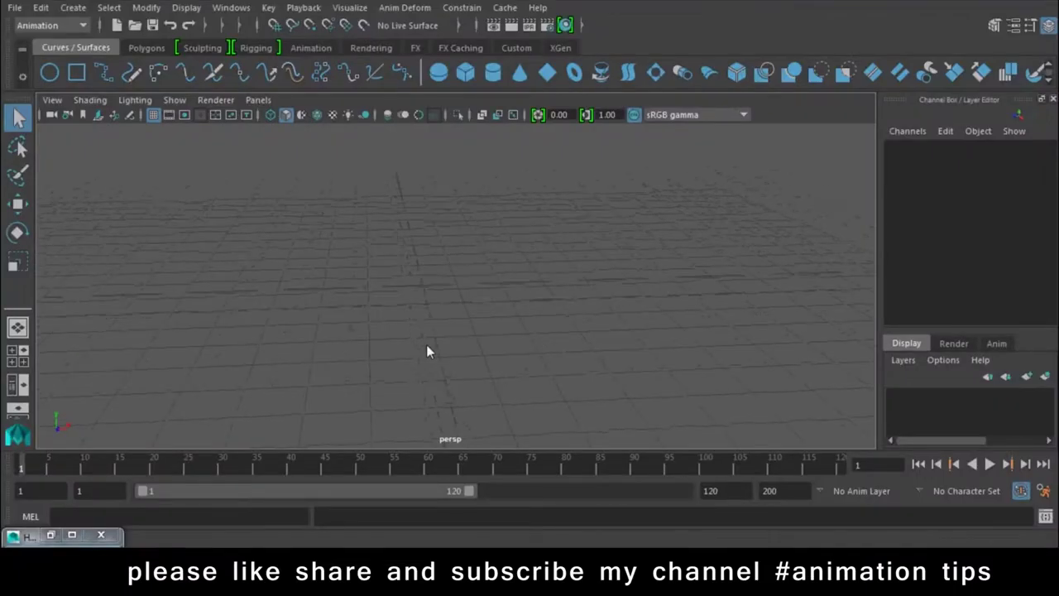
# Draw a tall polygon cube, pCube1, on the grid from the Polygons shelf.
pyautogui.keyDown('alt'); pyautogui.moveTo(426, 346); pyautogui.dragTo(409, 323); pyautogui.keyUp('alt')
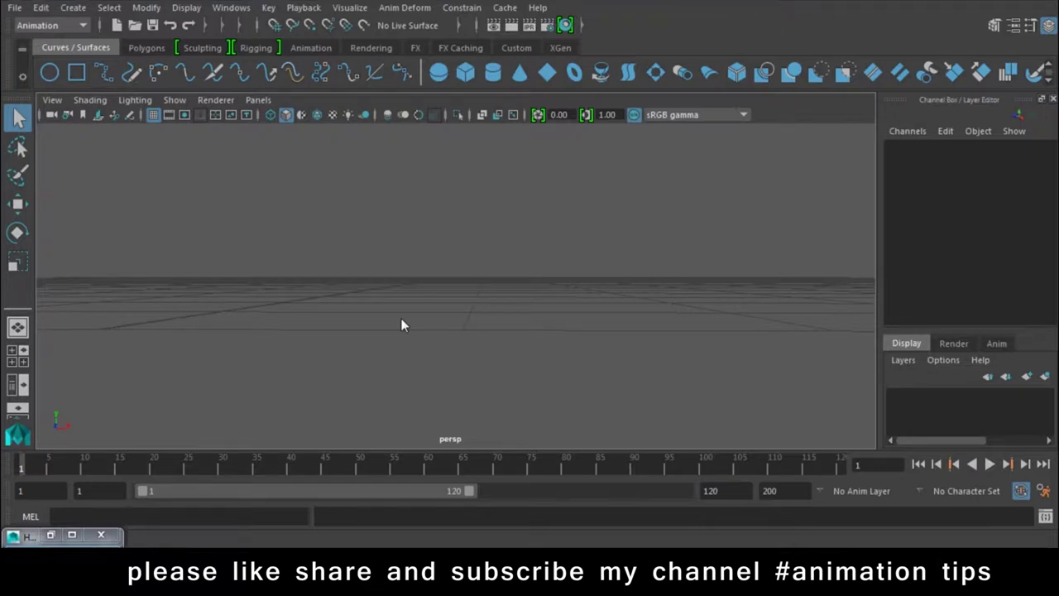
pyautogui.click(140, 50)
pyautogui.click(77, 72)
pyautogui.moveTo(577, 251)
pyautogui.mouseDown()
pyautogui.moveTo(244, 317)
pyautogui.moveTo(261, 257)
pyautogui.mouseUp()
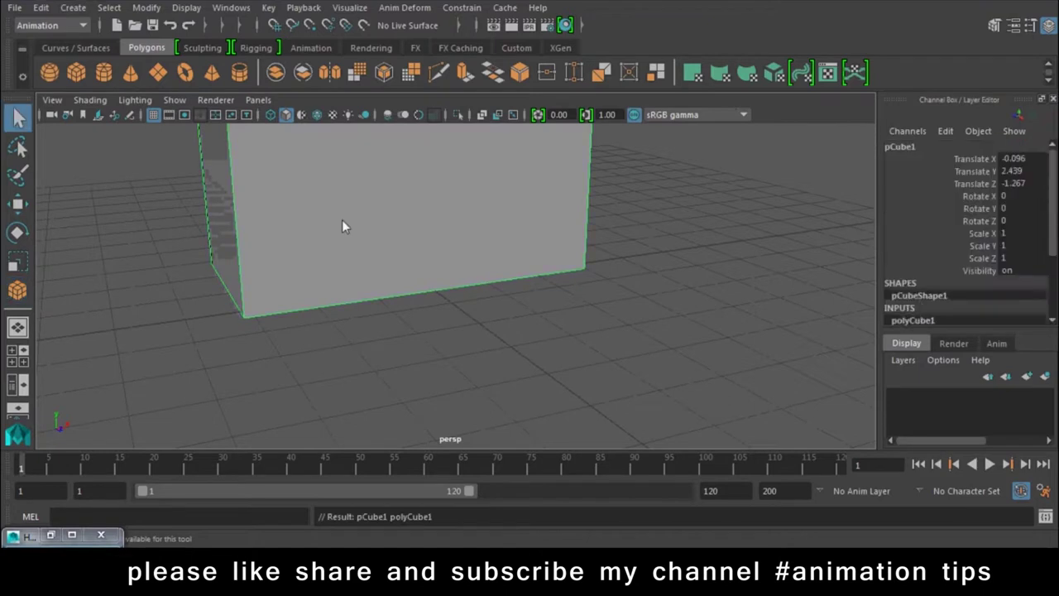
pyautogui.press('w')
pyautogui.scroll(-5, 364, 273)
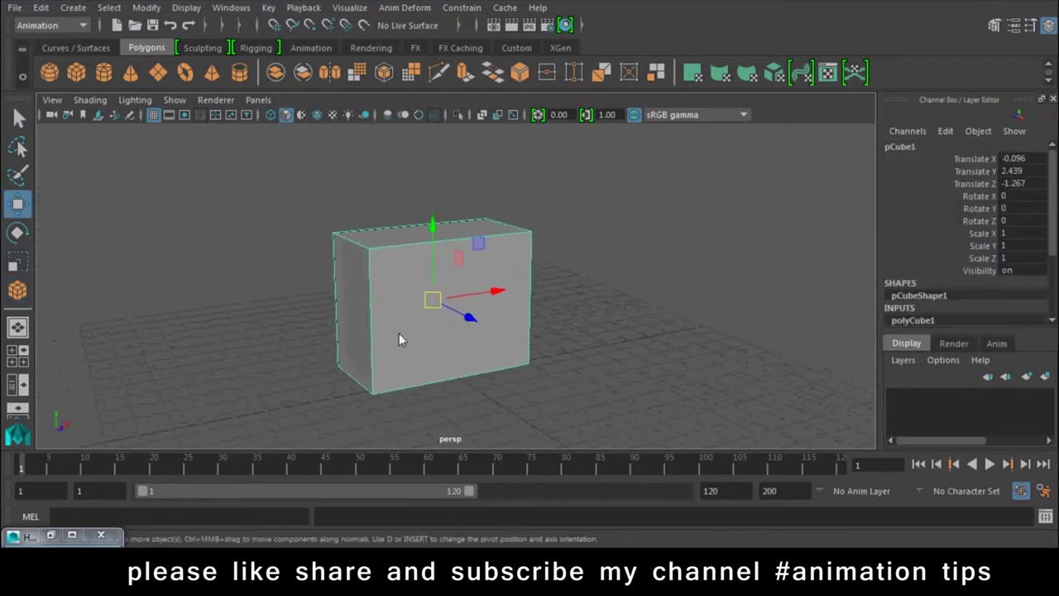
# Scale the cube to 0.701 × 1.244 × 0.466 book proportions, raised to Y 3.048.
pyautogui.press('r')
pyautogui.keyDown('alt'); pyautogui.moveTo(425, 355); pyautogui.dragTo(489, 359); pyautogui.keyUp('alt')
pyautogui.moveTo(499, 312)
pyautogui.mouseDown()
pyautogui.moveTo(466, 305)
pyautogui.moveTo(502, 291)
pyautogui.moveTo(449, 244)
pyautogui.moveTo(433, 207)
pyautogui.mouseUp()
pyautogui.press('w')
pyautogui.moveTo(406, 281)
pyautogui.keyDown('alt'); pyautogui.mouseDown()
pyautogui.moveTo(424, 236)
pyautogui.moveTo(433, 239)
pyautogui.moveTo(430, 222)
pyautogui.moveTo(404, 321)
pyautogui.mouseUp(); pyautogui.keyUp('alt')
pyautogui.press('e')
pyautogui.press('r')
pyautogui.press('w')
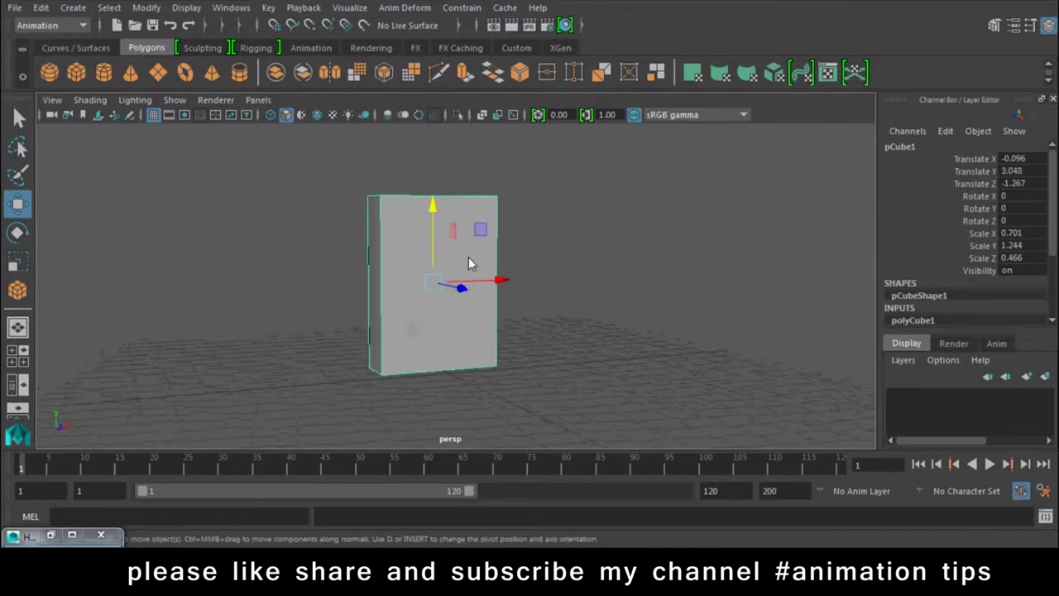
# Assign a new Lambert material, lambert2, with a File texture node, file1, driving its Color.
pyautogui.rightClick(468, 256)
pyautogui.moveTo(465, 529)
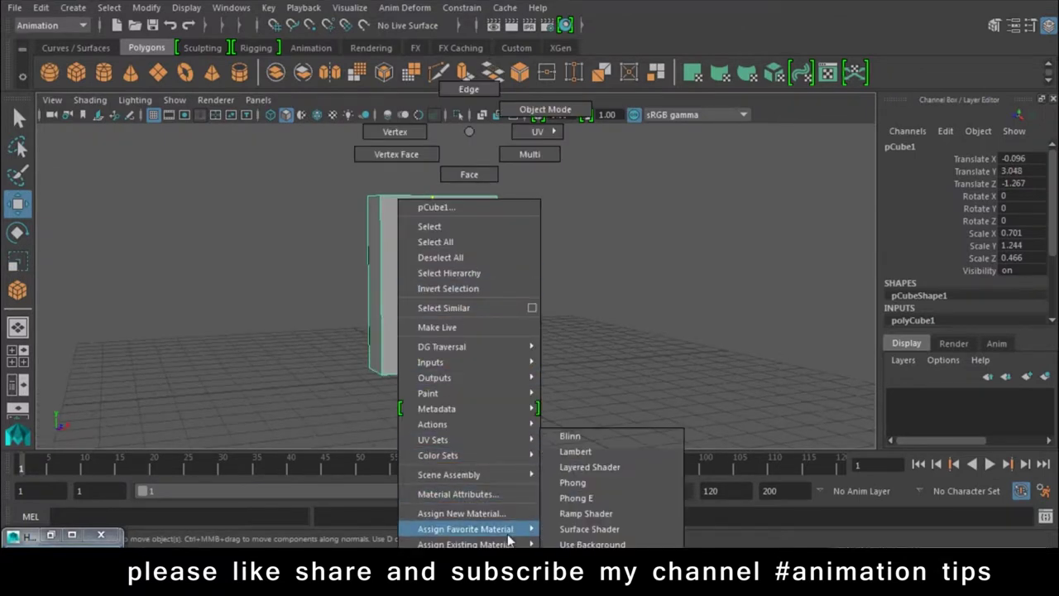
pyautogui.click(580, 452)
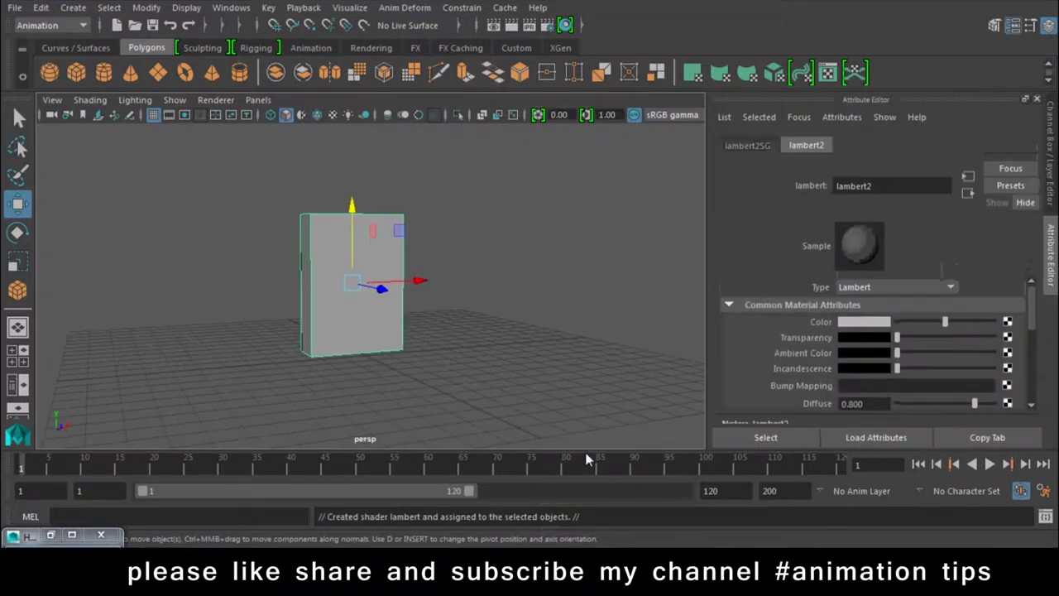
pyautogui.click(1007, 322)
pyautogui.click(491, 310)
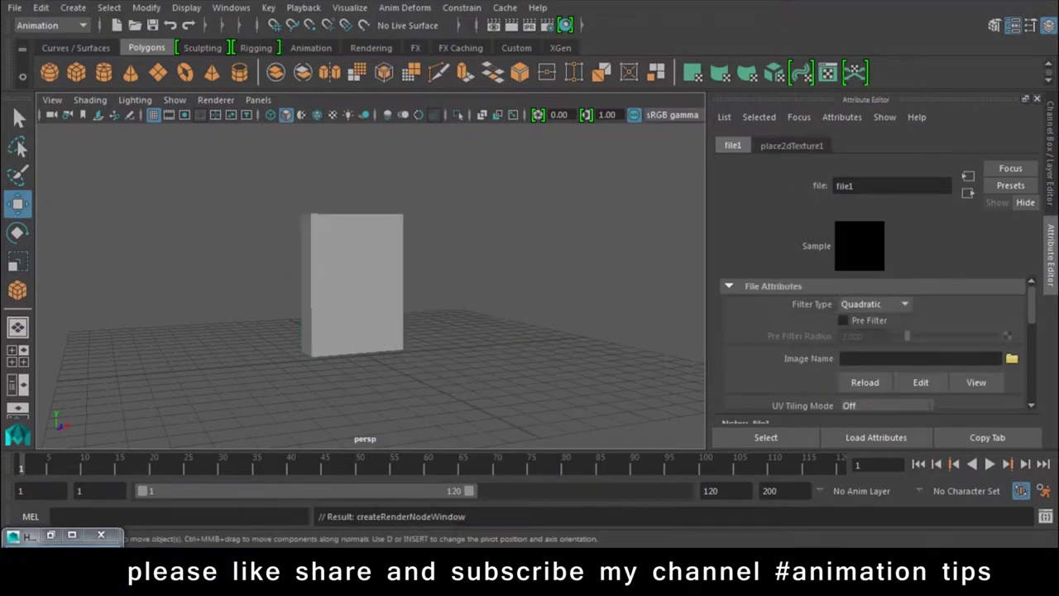
# Browse to D:\DATA\3d practical\interior by r.n for file1's image.
pyautogui.click(1011, 361)
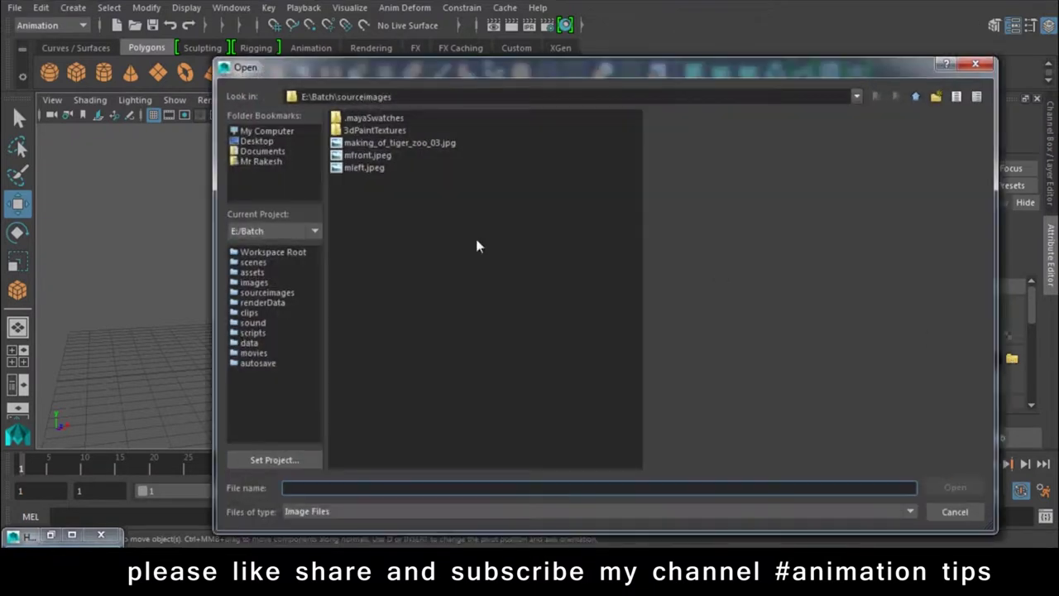
pyautogui.click(255, 133)
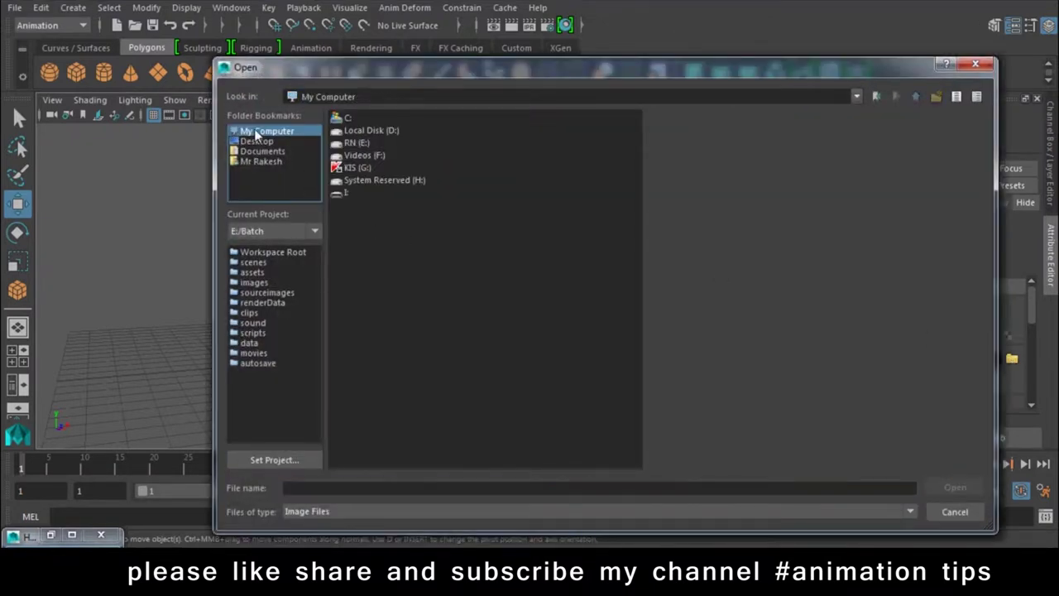
pyautogui.doubleClick(383, 130)
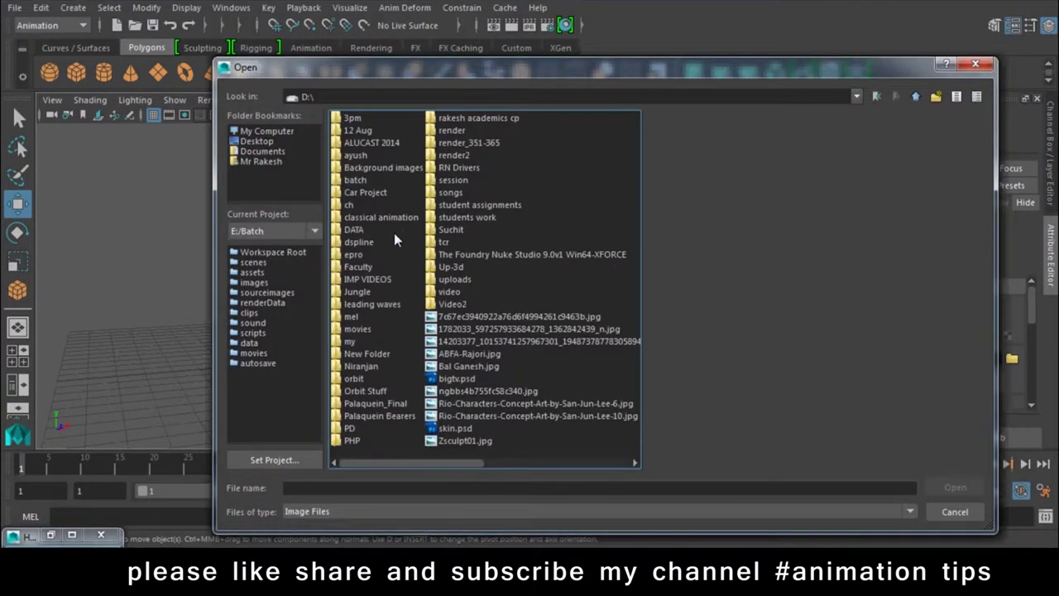
pyautogui.click(368, 244)
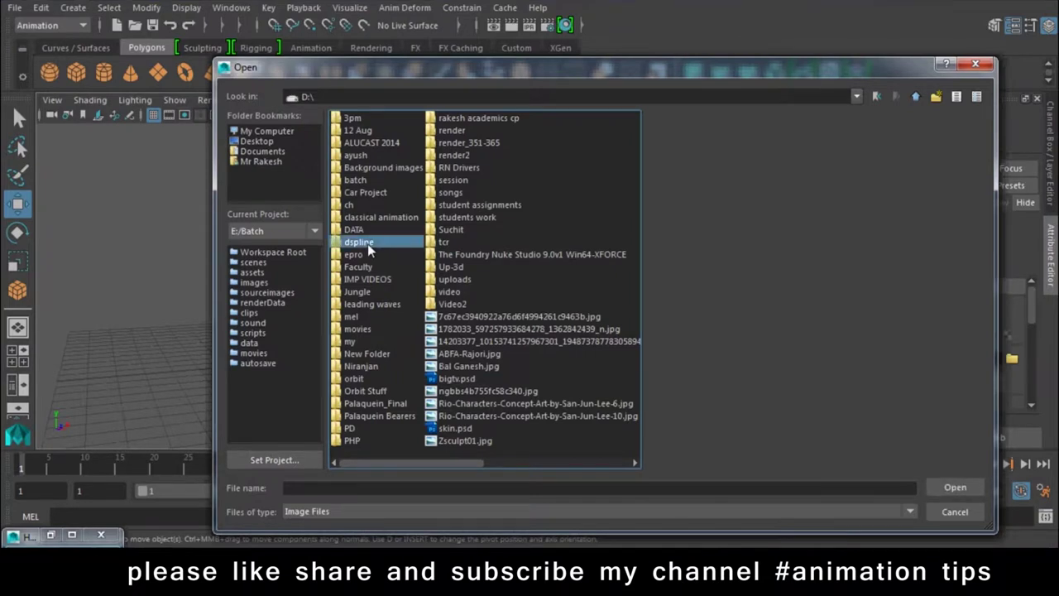
pyautogui.click(366, 232)
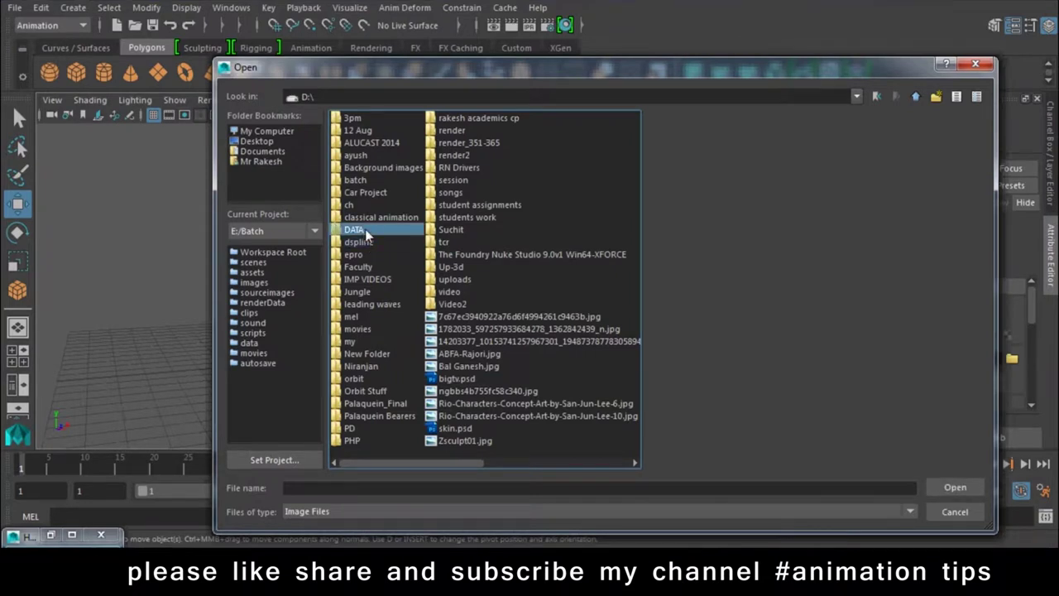
pyautogui.doubleClick(365, 228)
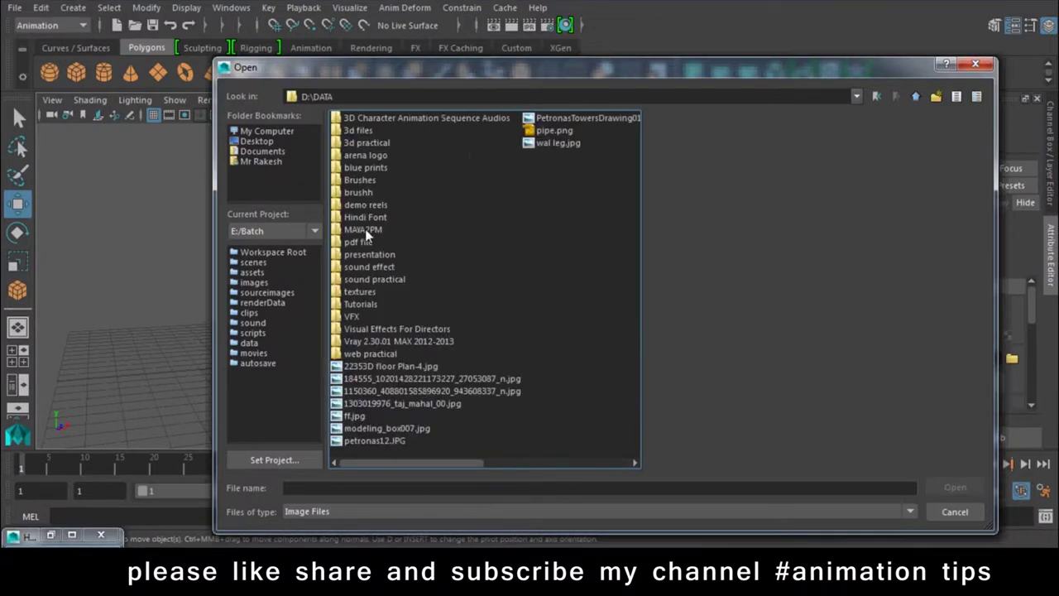
pyautogui.doubleClick(367, 143)
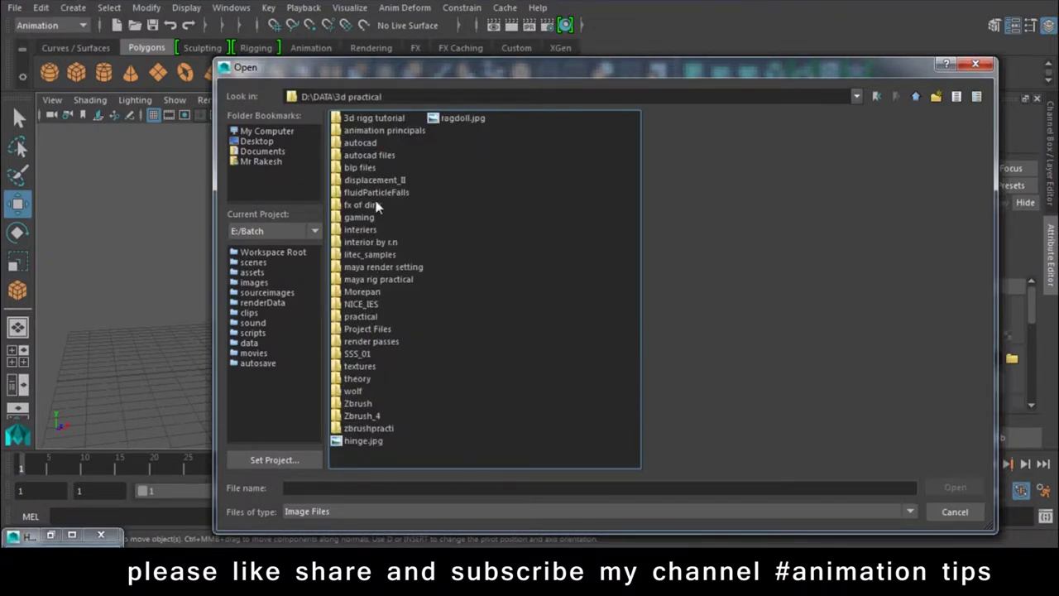
pyautogui.doubleClick(379, 241)
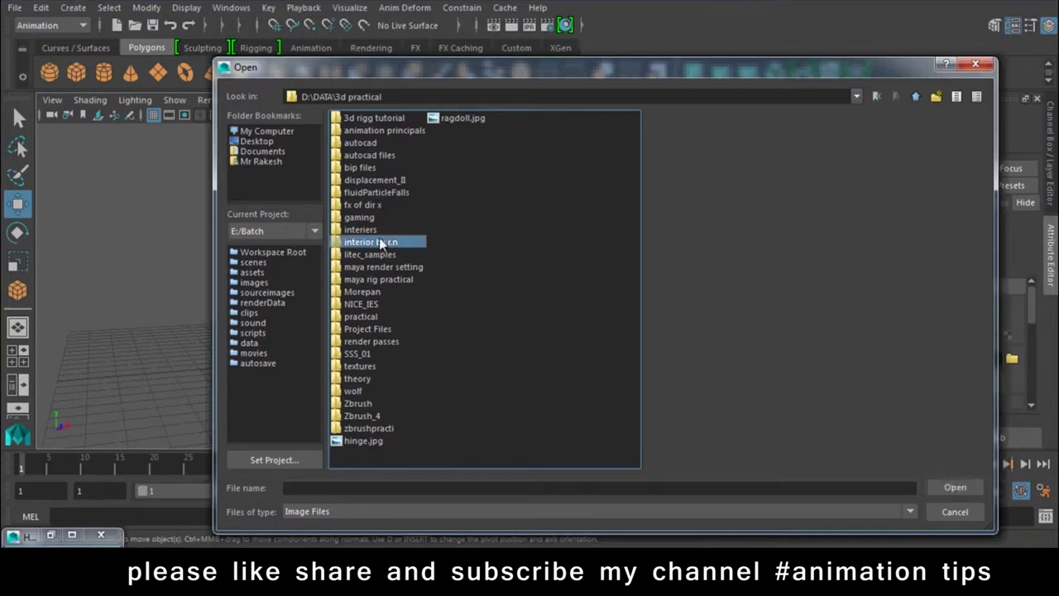
# Preview the folder's images and load cd92d_texture-2.jpg as the texture.
pyautogui.click(379, 240)
pyautogui.click(380, 229)
pyautogui.click(378, 193)
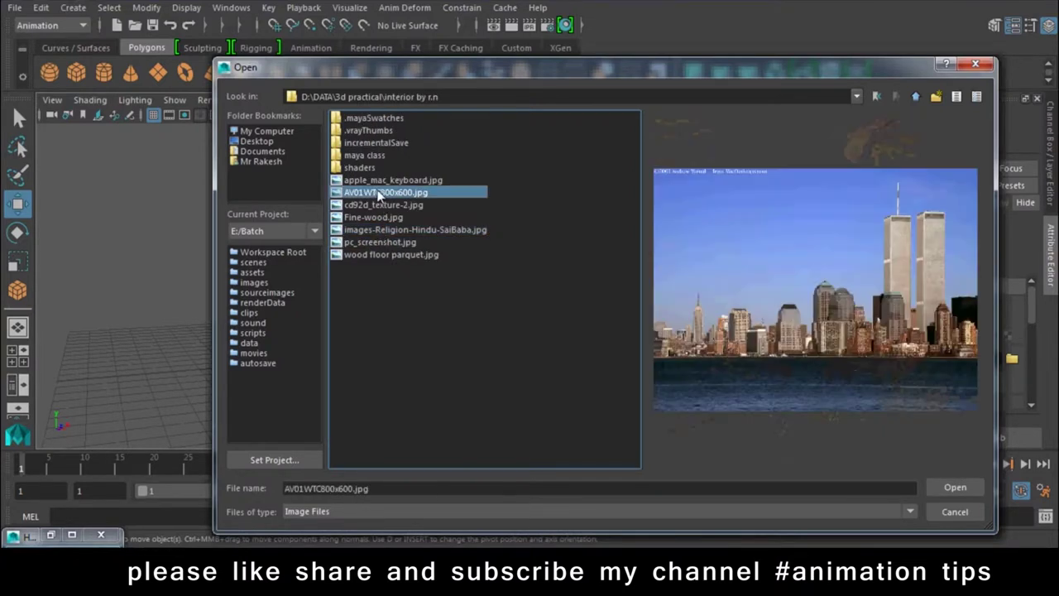
pyautogui.click(376, 182)
pyautogui.click(377, 255)
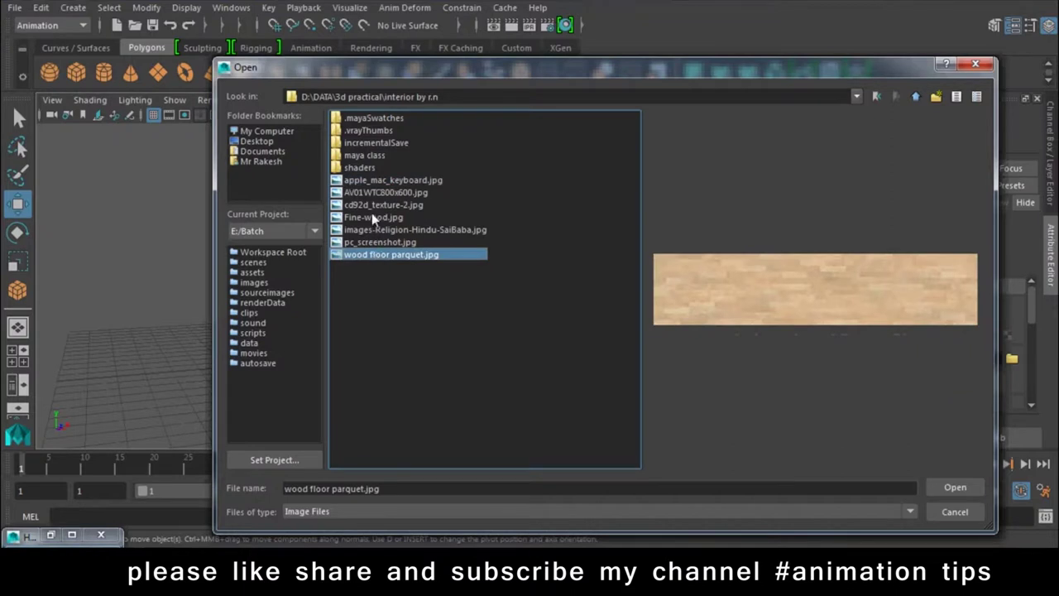
pyautogui.click(372, 215)
pyautogui.click(374, 208)
pyautogui.doubleClick(377, 209)
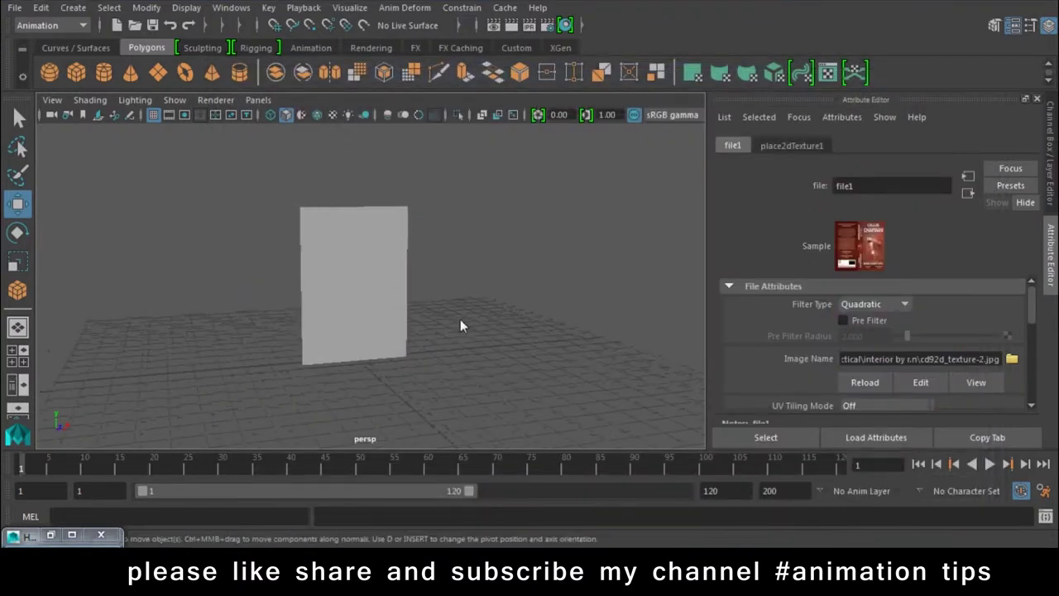
# Show textures in the viewport, inspect the wrapped box, and switch to face selection.
pyautogui.press('6')
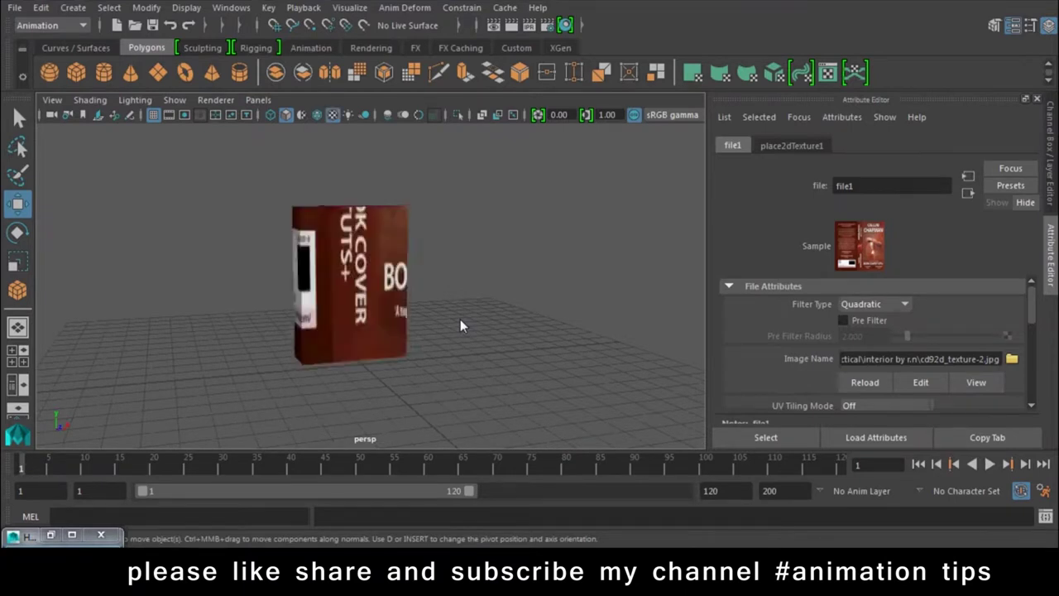
pyautogui.moveTo(460, 324)
pyautogui.keyDown('alt'); pyautogui.mouseDown()
pyautogui.moveTo(580, 331)
pyautogui.moveTo(204, 375)
pyautogui.moveTo(389, 417)
pyautogui.moveTo(637, 421)
pyautogui.moveTo(420, 304)
pyautogui.moveTo(432, 331)
pyautogui.moveTo(409, 182)
pyautogui.mouseUp(); pyautogui.keyUp('alt')
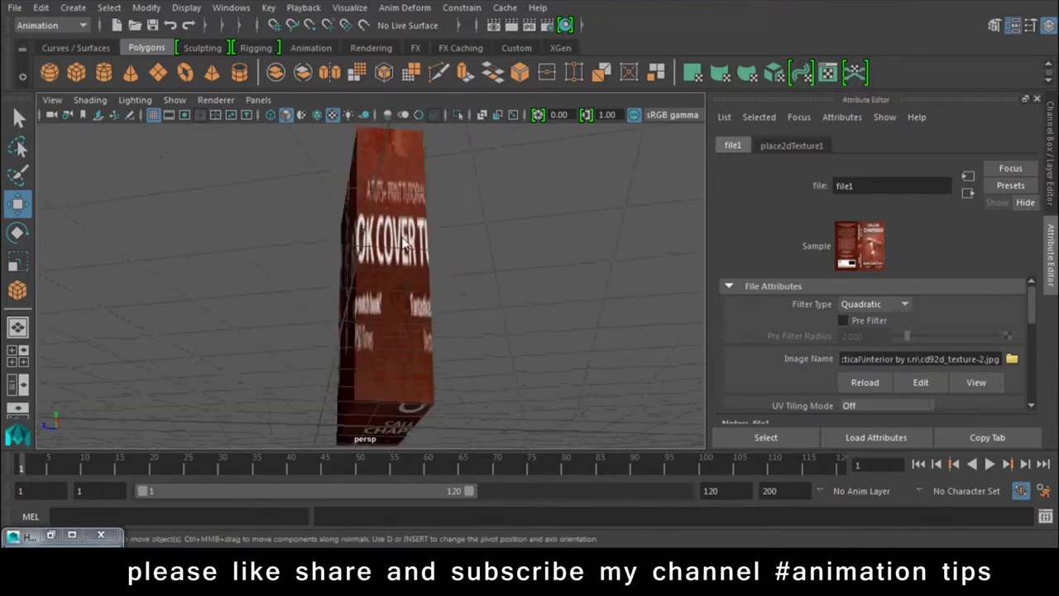
pyautogui.click(409, 178)
pyautogui.moveTo(409, 179); pyautogui.dragTo(400, 198, button='right')
pyautogui.click(389, 378)
pyautogui.moveTo(388, 378)
pyautogui.keyDown('alt'); pyautogui.mouseDown()
pyautogui.moveTo(449, 187)
pyautogui.moveTo(409, 204)
pyautogui.moveTo(433, 315)
pyautogui.moveTo(441, 285)
pyautogui.moveTo(450, 340)
pyautogui.moveTo(331, 236)
pyautogui.mouseUp(); pyautogui.keyUp('alt')
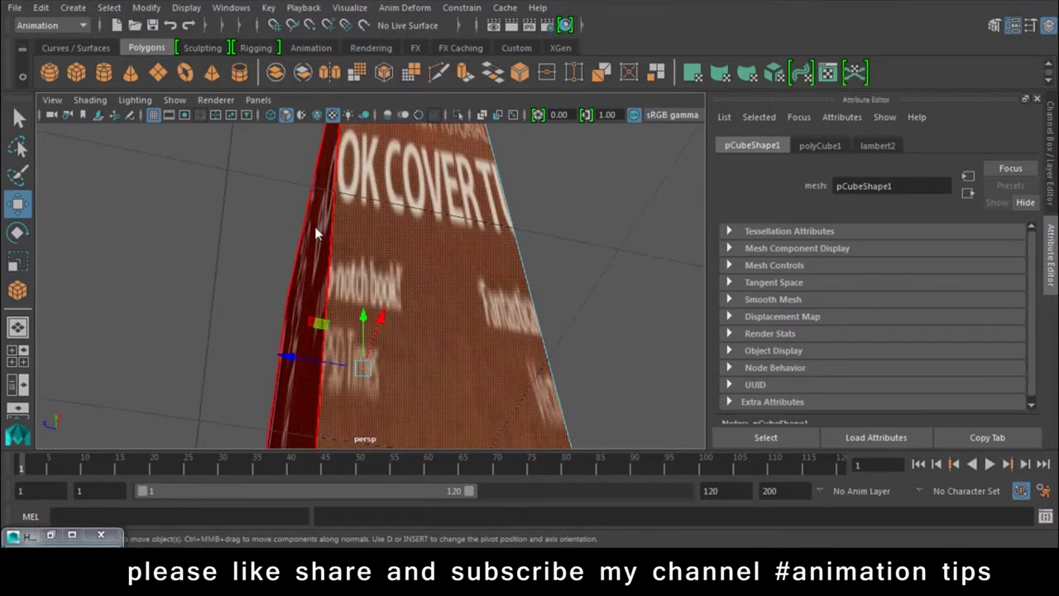
# Extrude the book's front face and offset it into a slightly raised cover.
pyautogui.click(339, 238)
pyautogui.click(469, 73)
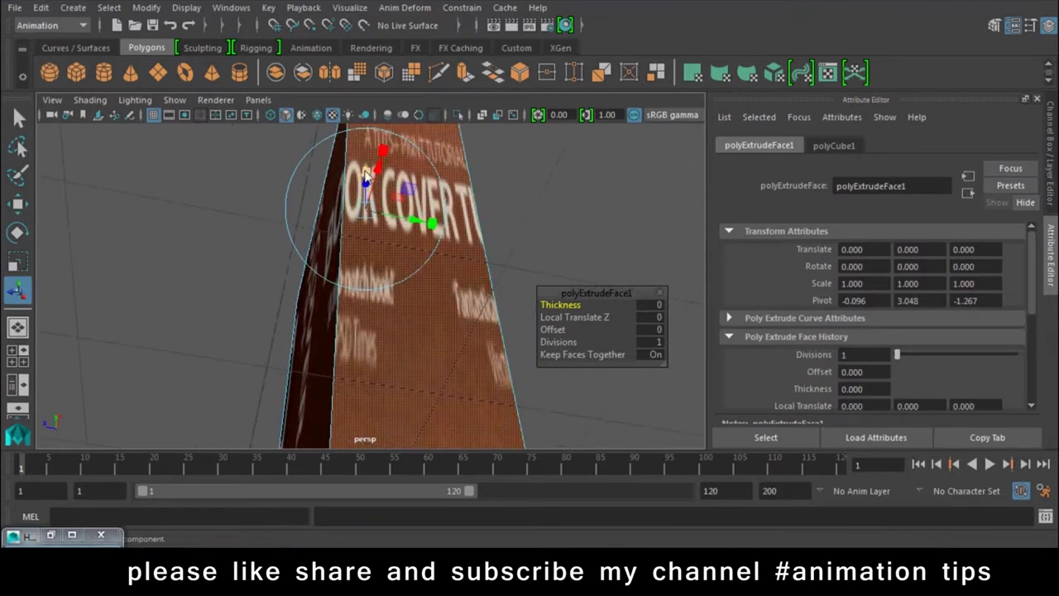
pyautogui.moveTo(366, 173)
pyautogui.mouseDown()
pyautogui.moveTo(364, 211)
pyautogui.moveTo(487, 230)
pyautogui.mouseUp()
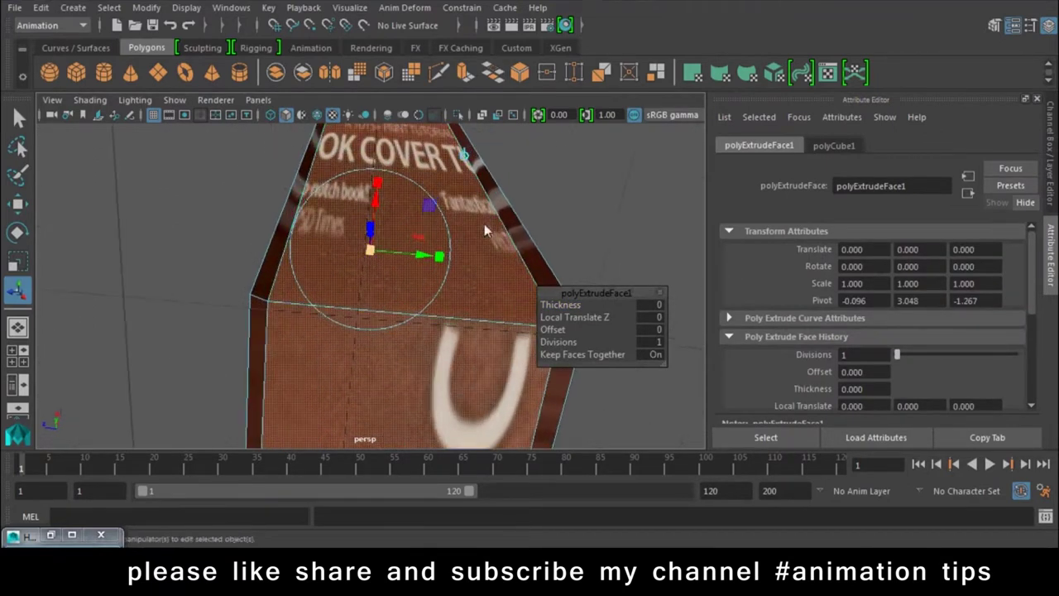
pyautogui.moveTo(394, 236)
pyautogui.keyDown('alt'); pyautogui.mouseDown()
pyautogui.moveTo(414, 148)
pyautogui.moveTo(403, 403)
pyautogui.moveTo(365, 397)
pyautogui.moveTo(344, 248)
pyautogui.moveTo(352, 285)
pyautogui.mouseUp(); pyautogui.keyUp('alt')
pyautogui.press('w')
# Convert the top face to its edges and raise the top front edge to level the top.
pyautogui.click(352, 285)
pyautogui.moveTo(370, 189); pyautogui.dragTo(374, 171)
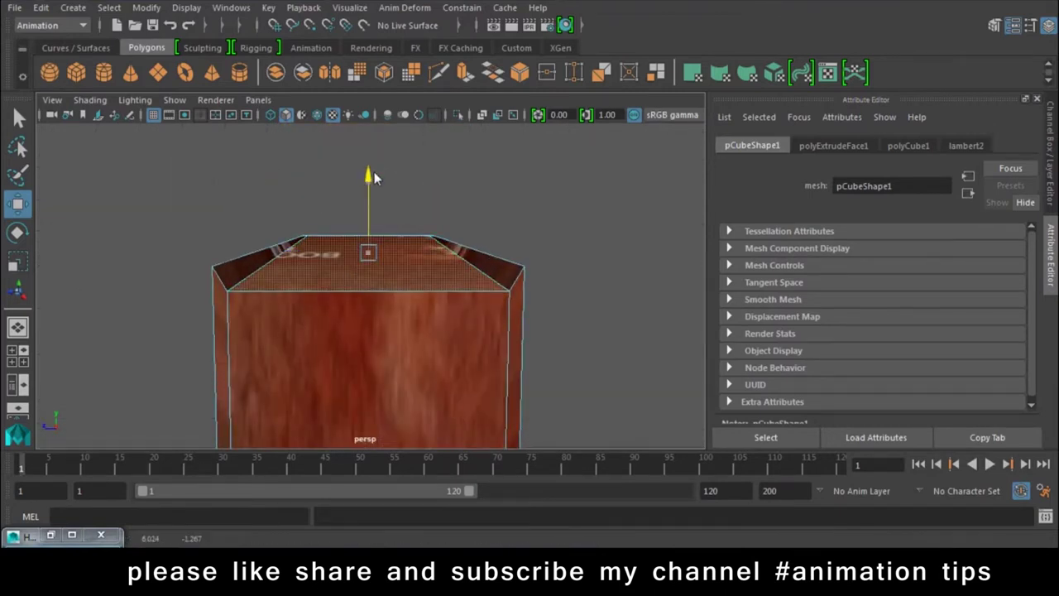
pyautogui.hotkey('ctrl', 'z')
pyautogui.keyDown('shift'); pyautogui.moveTo(410, 265); pyautogui.dragTo(402, 182, button='right'); pyautogui.keyUp('shift')
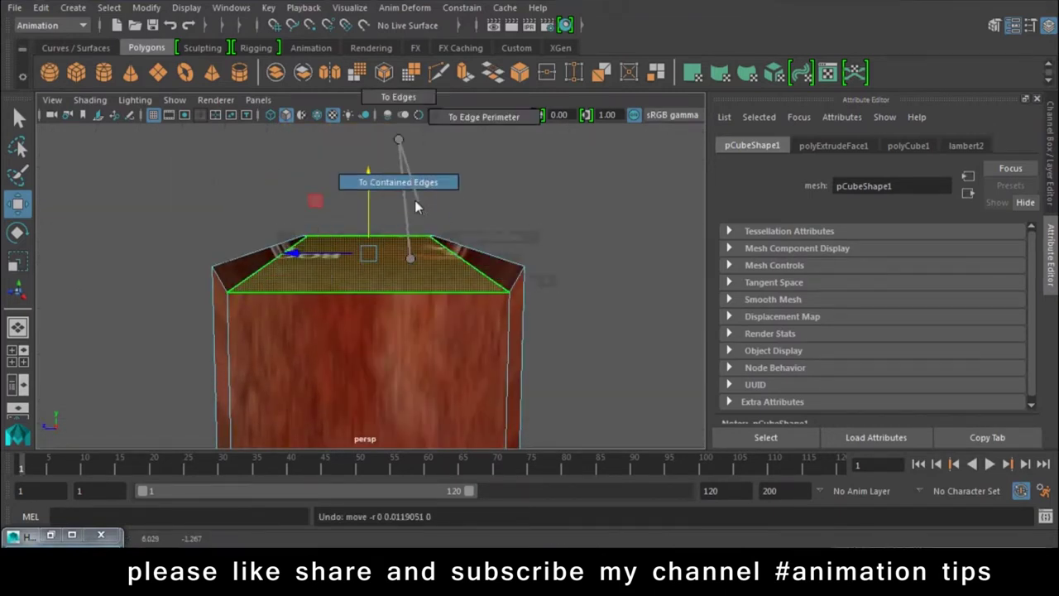
pyautogui.click(369, 293)
pyautogui.moveTo(369, 211); pyautogui.dragTo(382, 182)
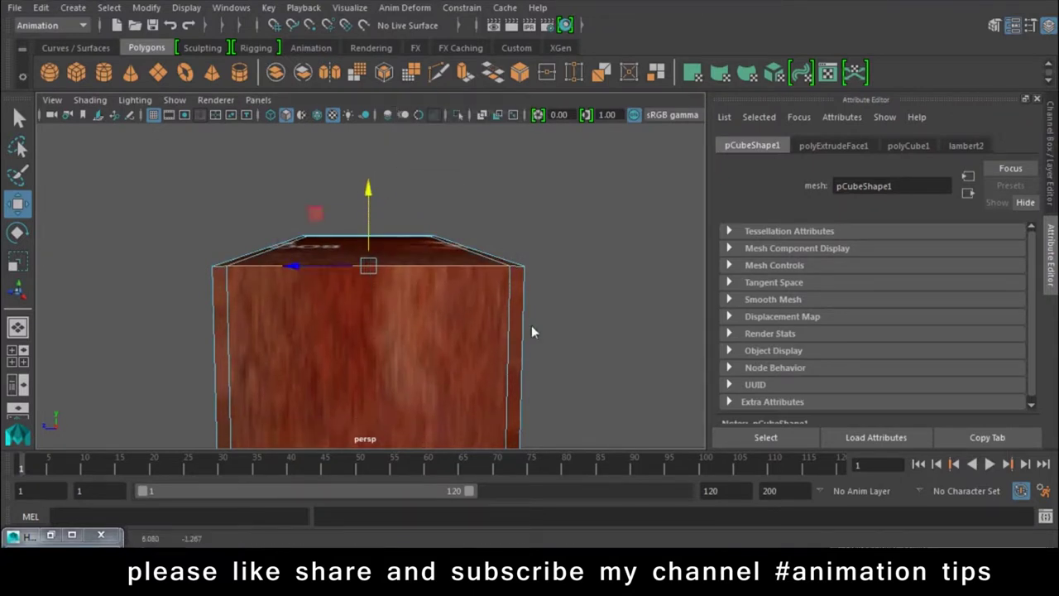
pyautogui.keyDown('alt'); pyautogui.moveTo(531, 325); pyautogui.dragTo(297, 309, button='right'); pyautogui.keyUp('alt')
pyautogui.keyDown('alt'); pyautogui.moveTo(297, 309); pyautogui.dragTo(355, 199); pyautogui.keyUp('alt')
pyautogui.keyDown('alt'); pyautogui.moveTo(354, 199); pyautogui.dragTo(370, 237, button='right'); pyautogui.keyUp('alt')
pyautogui.moveTo(371, 237)
pyautogui.keyDown('alt'); pyautogui.mouseDown()
pyautogui.moveTo(408, 249)
pyautogui.moveTo(403, 338)
pyautogui.mouseUp(); pyautogui.keyUp('alt')
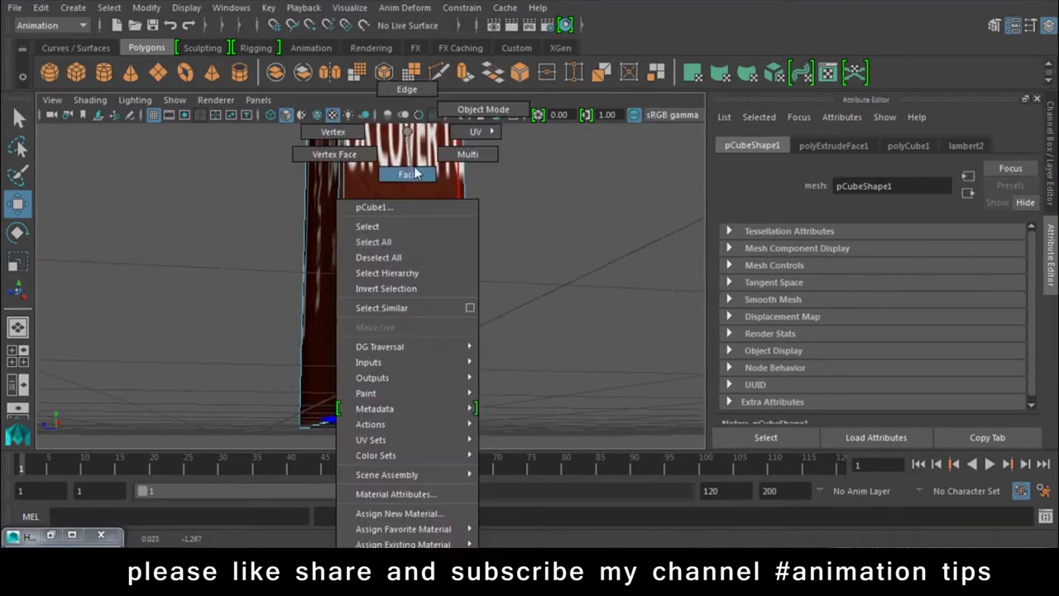
# Select the book's front face, undoing the stray object-mode selection changes.
pyautogui.moveTo(408, 253); pyautogui.dragTo(407, 370, button='right')
pyautogui.keyDown('alt'); pyautogui.moveTo(407, 370); pyautogui.dragTo(358, 352); pyautogui.keyUp('alt')
pyautogui.click(358, 352)
pyautogui.keyDown('alt'); pyautogui.moveTo(391, 281); pyautogui.dragTo(433, 324); pyautogui.keyUp('alt')
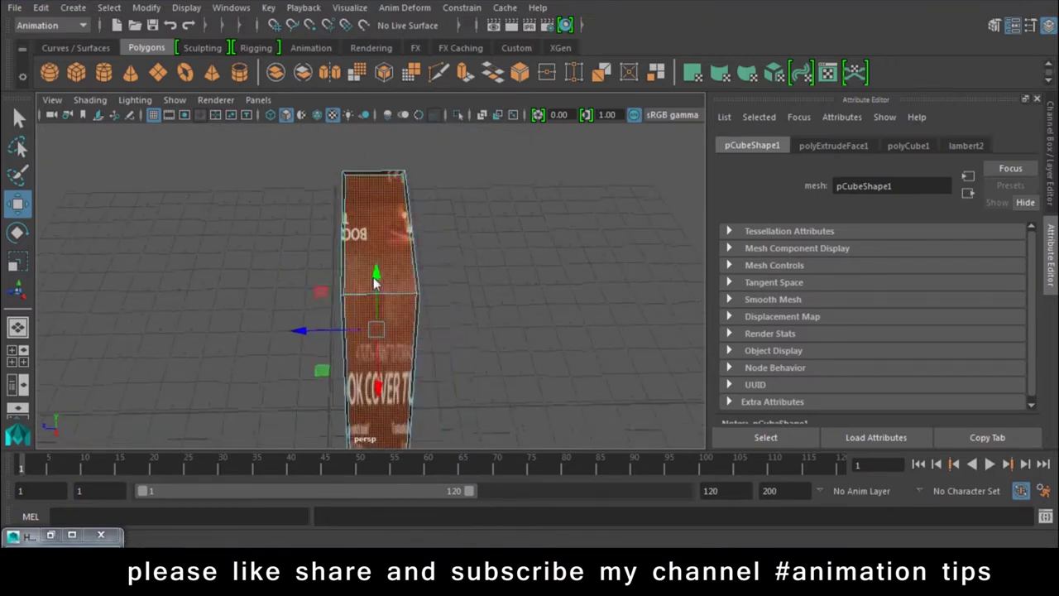
pyautogui.moveTo(404, 131); pyautogui.dragTo(404, 222, button='right')
pyautogui.click(404, 222)
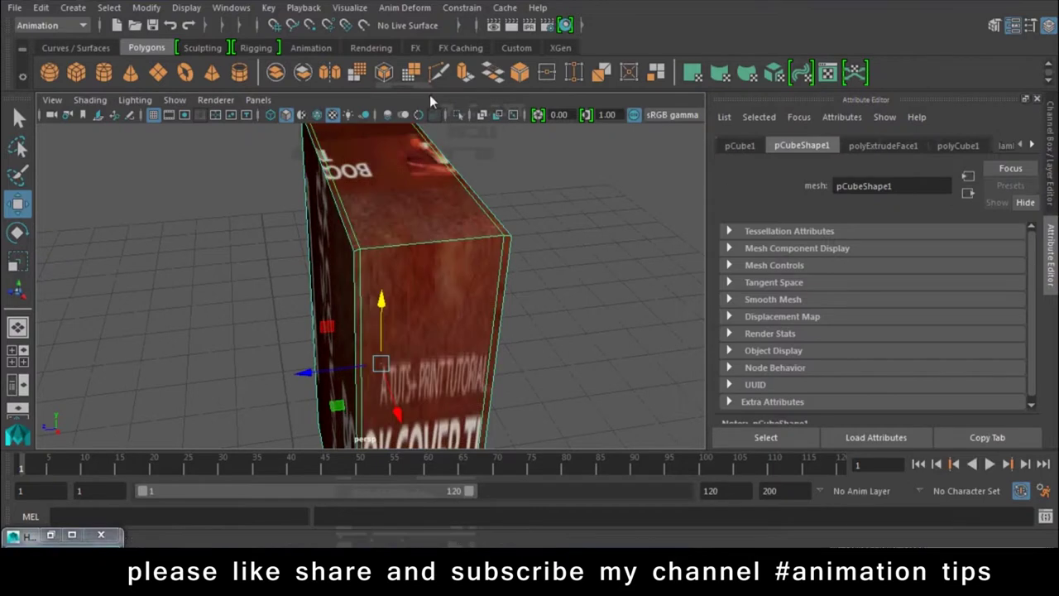
pyautogui.hotkey('ctrl', 'z')
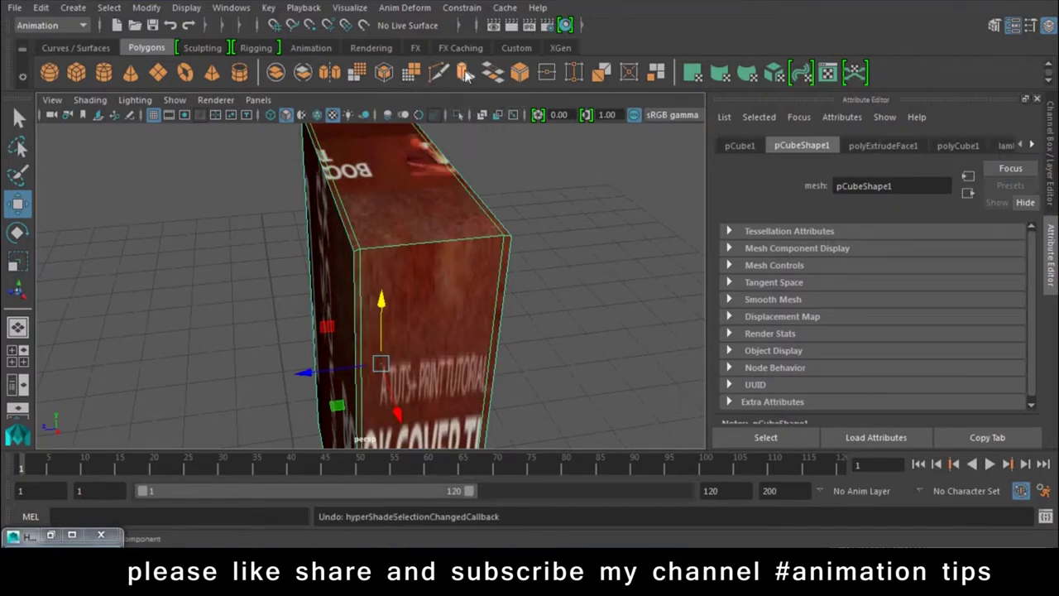
pyautogui.click(41, 8)
pyautogui.click(59, 33)
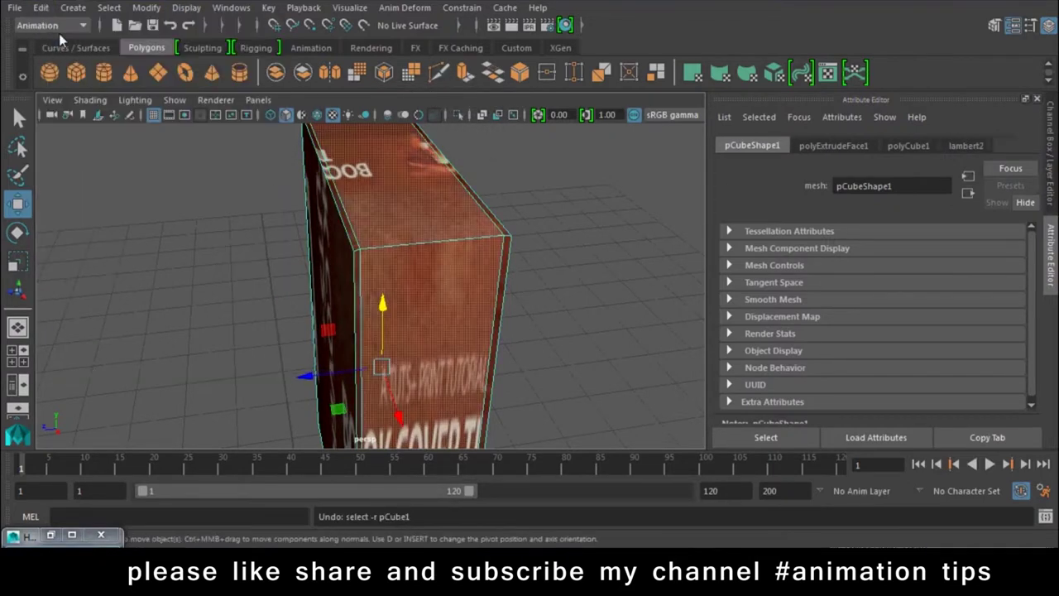
# Extrude the face and push it inward to Local Translate Z -0.046.
pyautogui.click(465, 72)
pyautogui.moveTo(399, 249)
pyautogui.keyDown('alt'); pyautogui.mouseDown()
pyautogui.moveTo(461, 275)
pyautogui.moveTo(479, 389)
pyautogui.mouseUp(); pyautogui.keyUp('alt')
pyautogui.moveTo(438, 298); pyautogui.dragTo(439, 302)
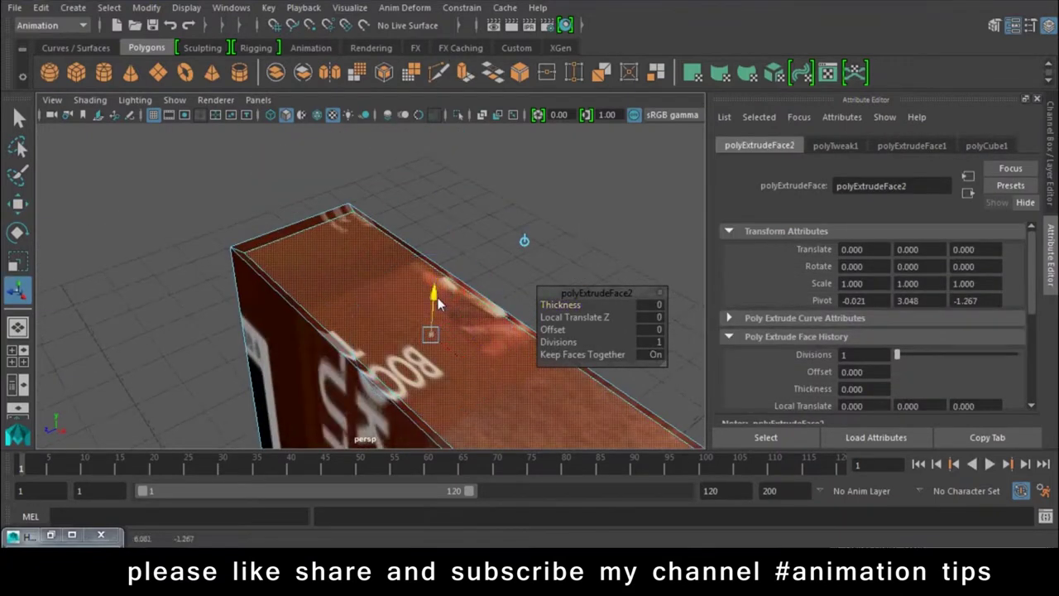
pyautogui.moveTo(486, 326)
pyautogui.keyDown('alt'); pyautogui.mouseDown()
pyautogui.moveTo(319, 279)
pyautogui.moveTo(422, 280)
pyautogui.mouseUp(); pyautogui.keyUp('alt')
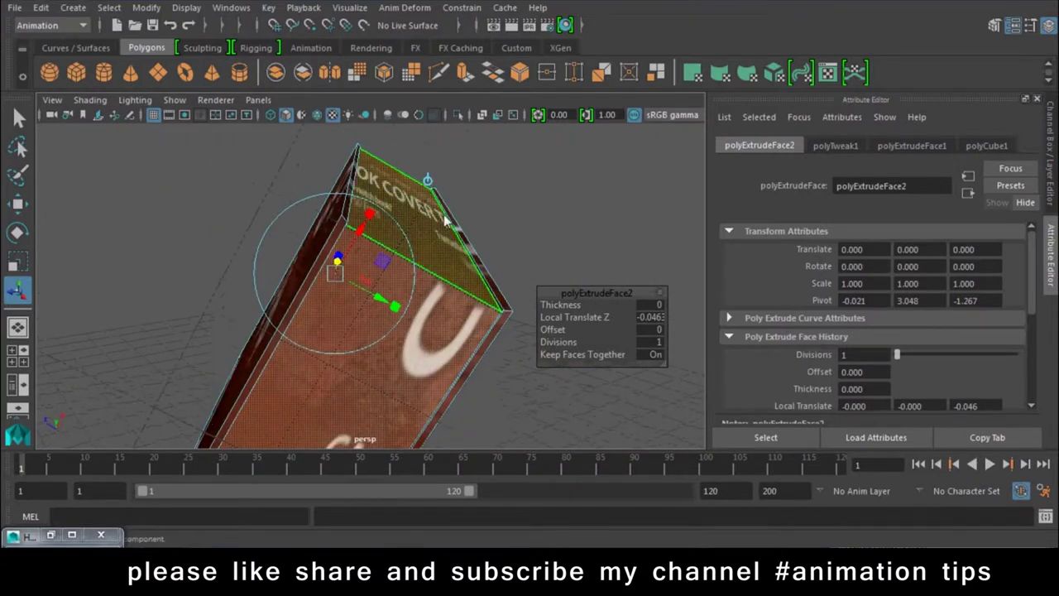
pyautogui.press('w')
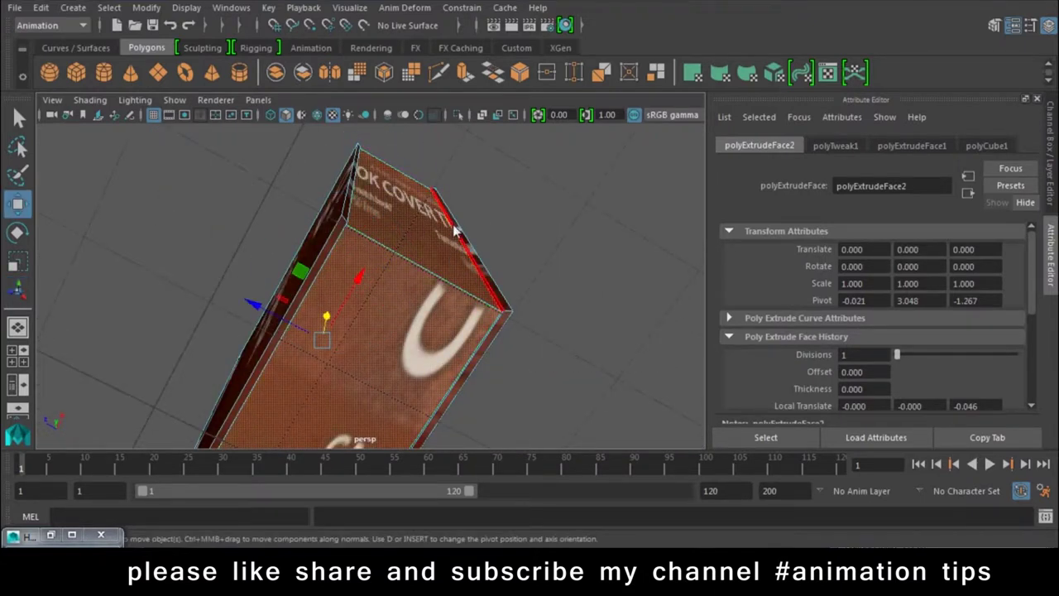
pyautogui.keyDown('alt'); pyautogui.moveTo(451, 217); pyautogui.dragTo(549, 290); pyautogui.keyUp('alt')
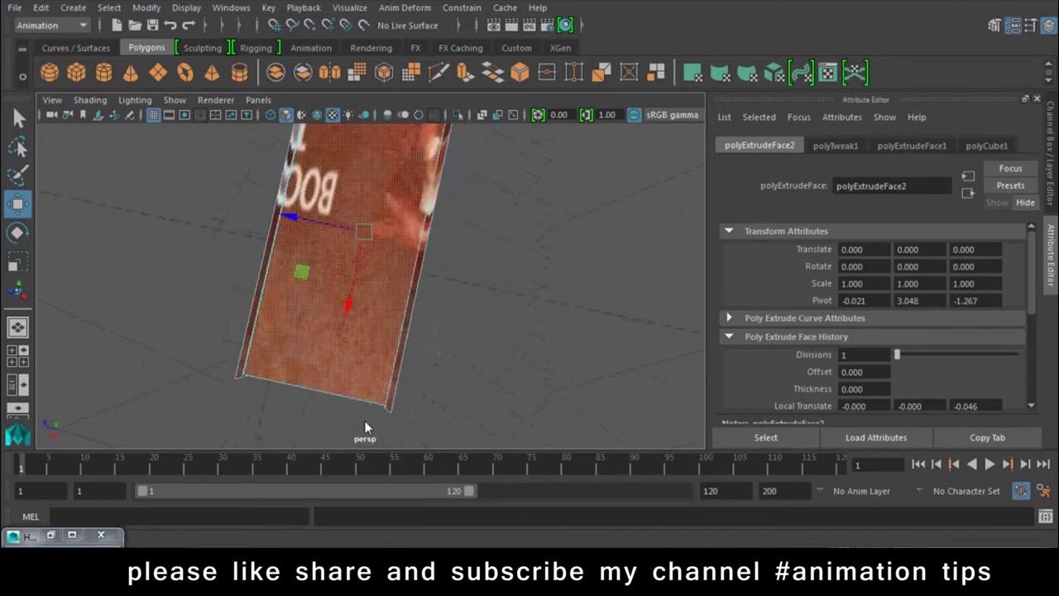
pyautogui.keyDown('alt'); pyautogui.moveTo(549, 290); pyautogui.dragTo(284, 290, button='right'); pyautogui.keyUp('alt')
pyautogui.keyDown('alt'); pyautogui.moveTo(503, 265); pyautogui.dragTo(370, 199); pyautogui.keyUp('alt')
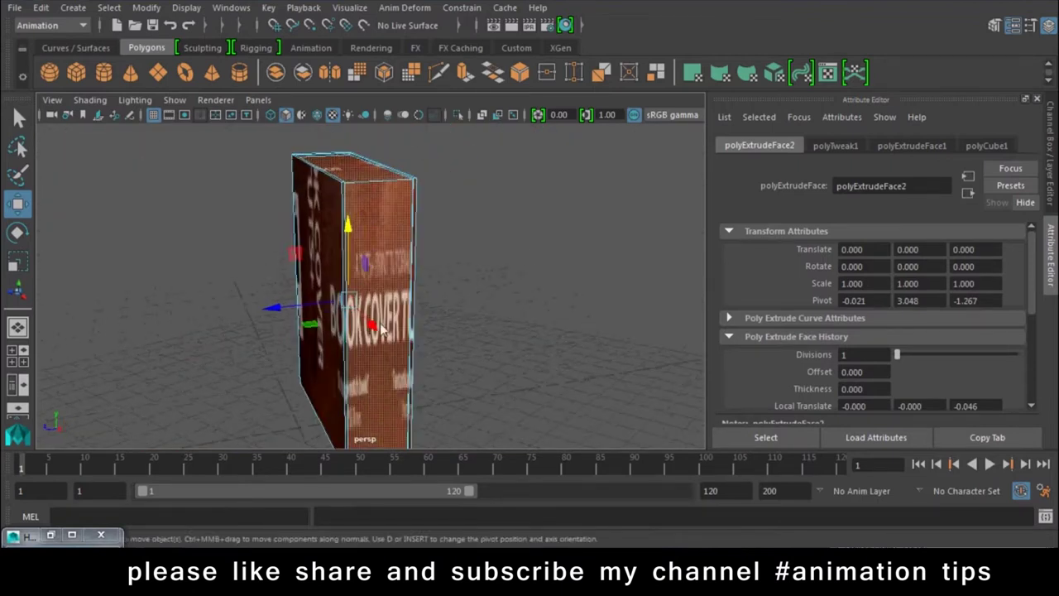
pyautogui.moveTo(384, 205); pyautogui.dragTo(432, 539, button='right')
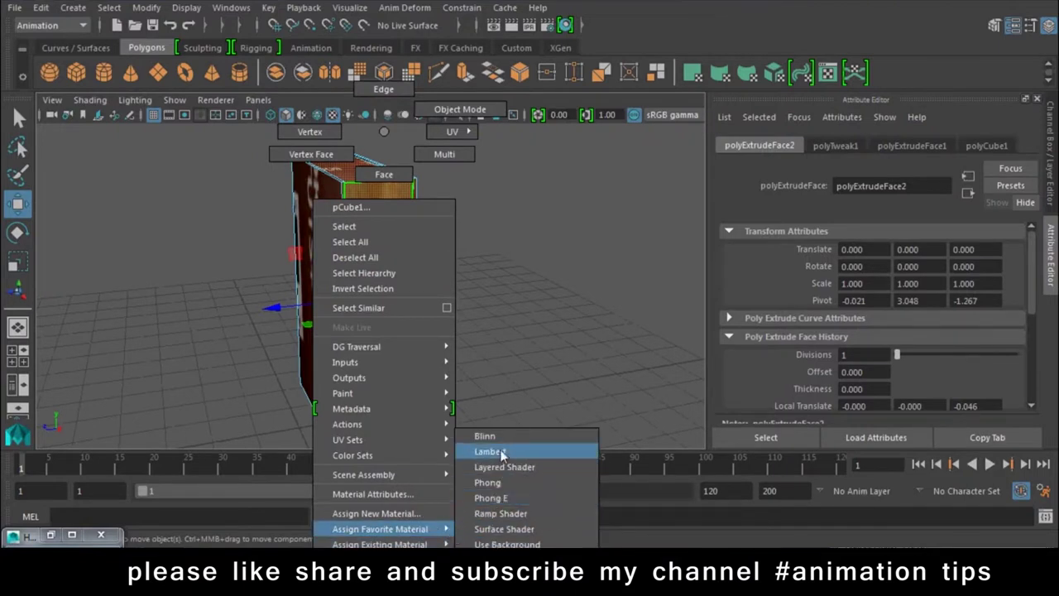
# Assign a new white Lambert material, lambert3, to the extruded page faces.
pyautogui.moveTo(432, 539); pyautogui.dragTo(520, 452, button='right')
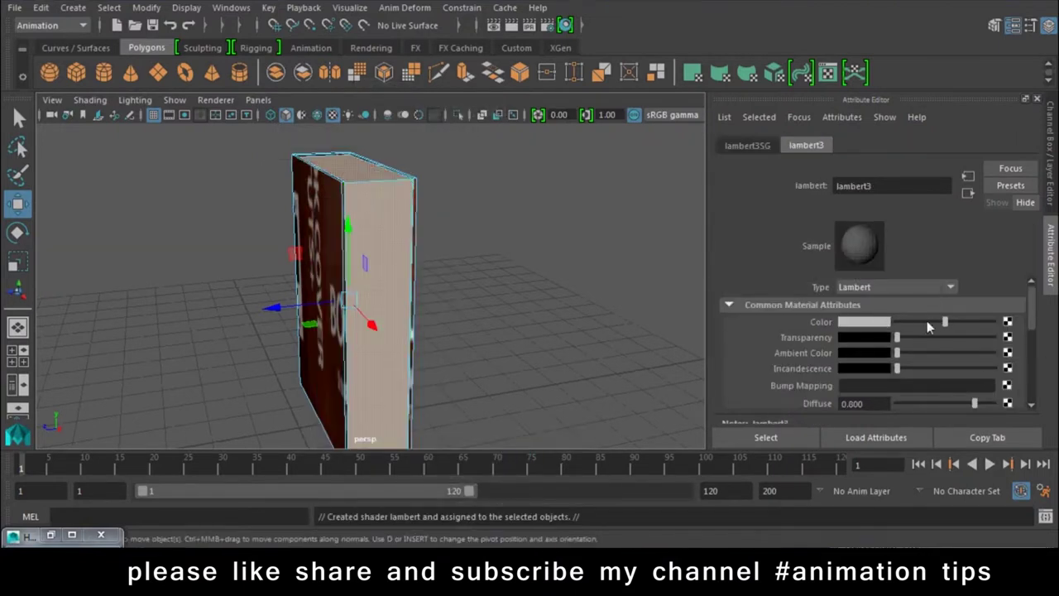
pyautogui.moveTo(945, 322); pyautogui.dragTo(994, 322)
pyautogui.click(450, 255)
# Orbit around the book to inspect the white pages, then reselect the box.
pyautogui.rightClick(348, 170)
pyautogui.moveTo(348, 169)
pyautogui.keyDown('alt'); pyautogui.mouseDown()
pyautogui.moveTo(249, 314)
pyautogui.moveTo(189, 346)
pyautogui.moveTo(461, 343)
pyautogui.moveTo(408, 279)
pyautogui.mouseUp(); pyautogui.keyUp('alt')
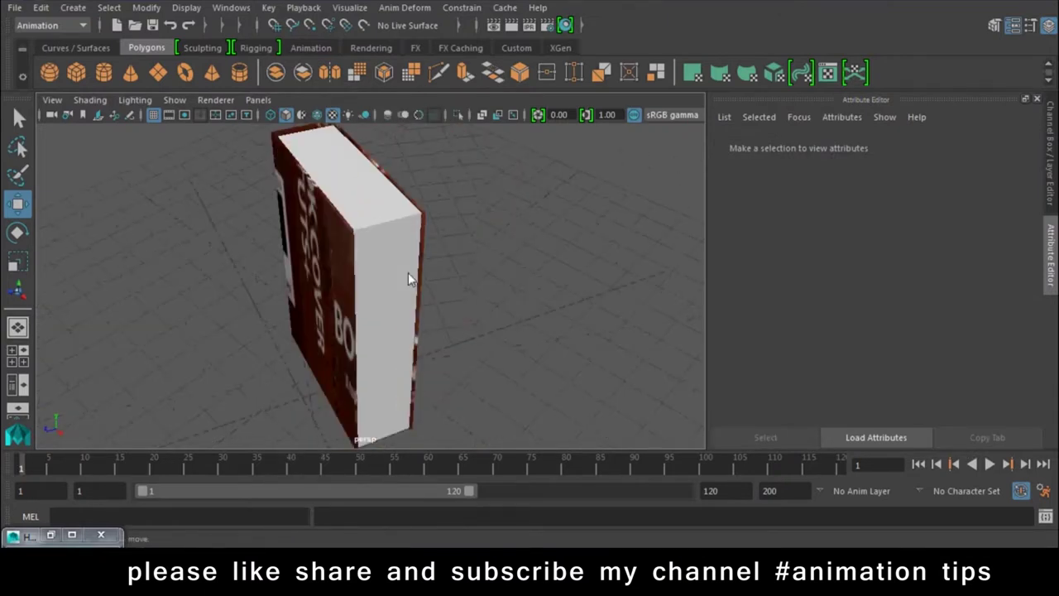
pyautogui.keyDown('alt'); pyautogui.moveTo(370, 204); pyautogui.dragTo(581, 279); pyautogui.keyUp('alt')
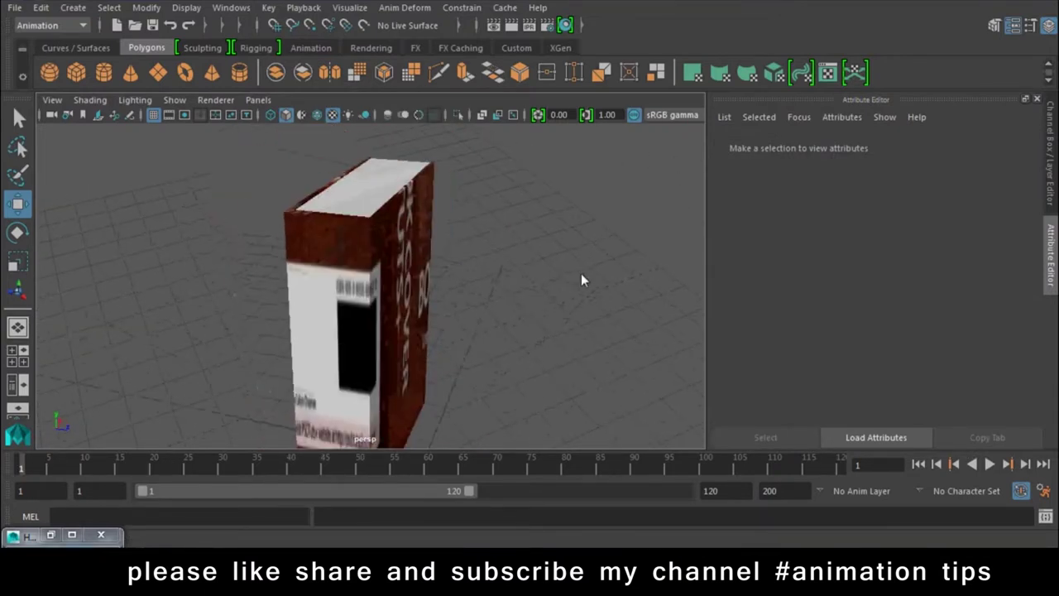
pyautogui.moveTo(383, 311)
pyautogui.keyDown('alt'); pyautogui.mouseDown()
pyautogui.moveTo(5, 291)
pyautogui.moveTo(297, 310)
pyautogui.moveTo(361, 286)
pyautogui.mouseUp(); pyautogui.keyUp('alt')
pyautogui.scroll(2, 361, 286)
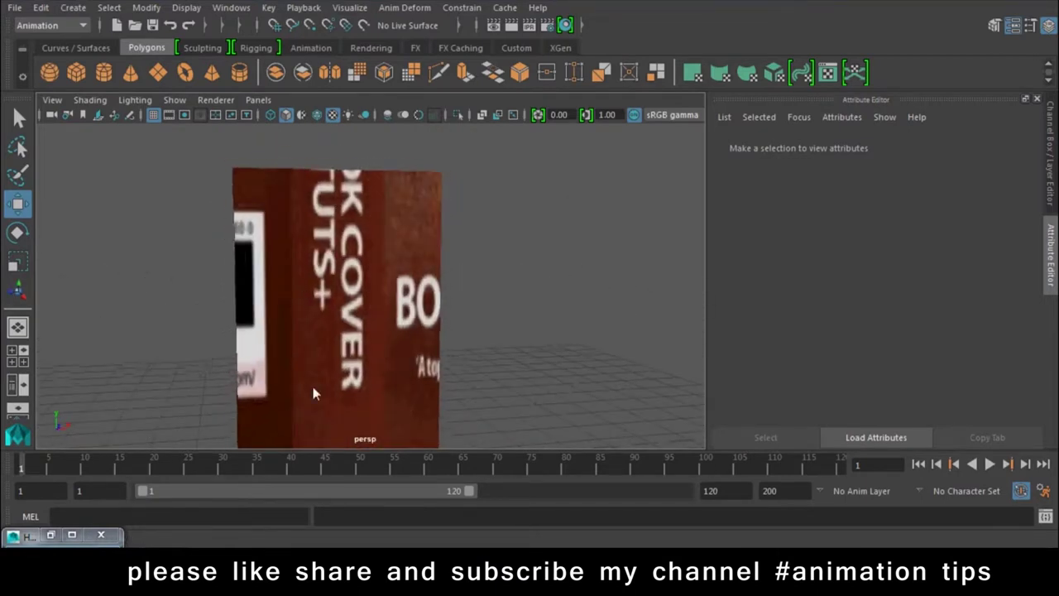
pyautogui.scroll(-4, 313, 386)
pyautogui.click(386, 293)
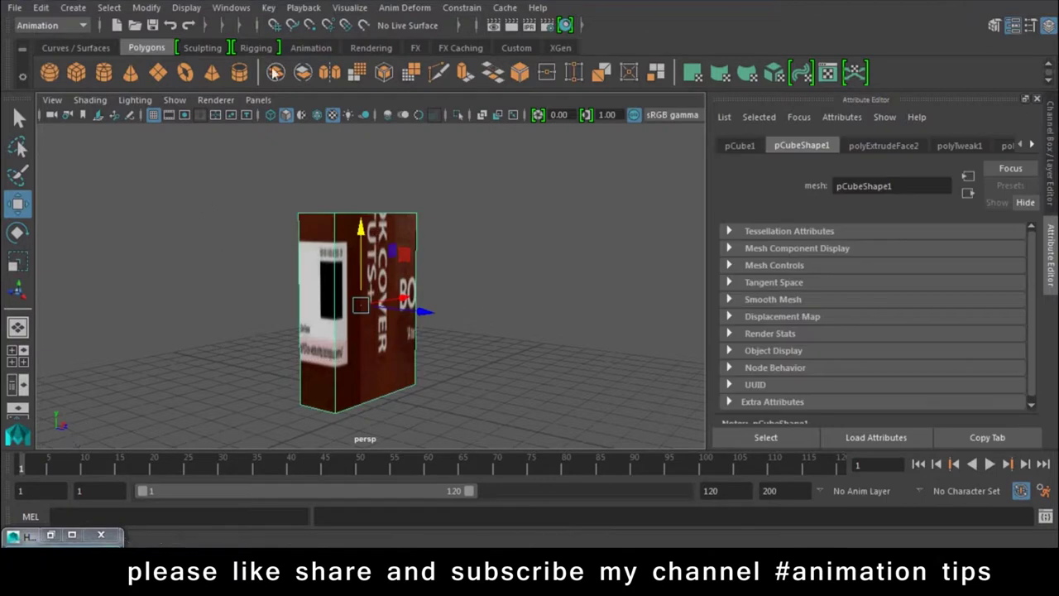
# Open the UV Editor beside the viewport, then open the Hotkey Editor.
pyautogui.click(231, 7)
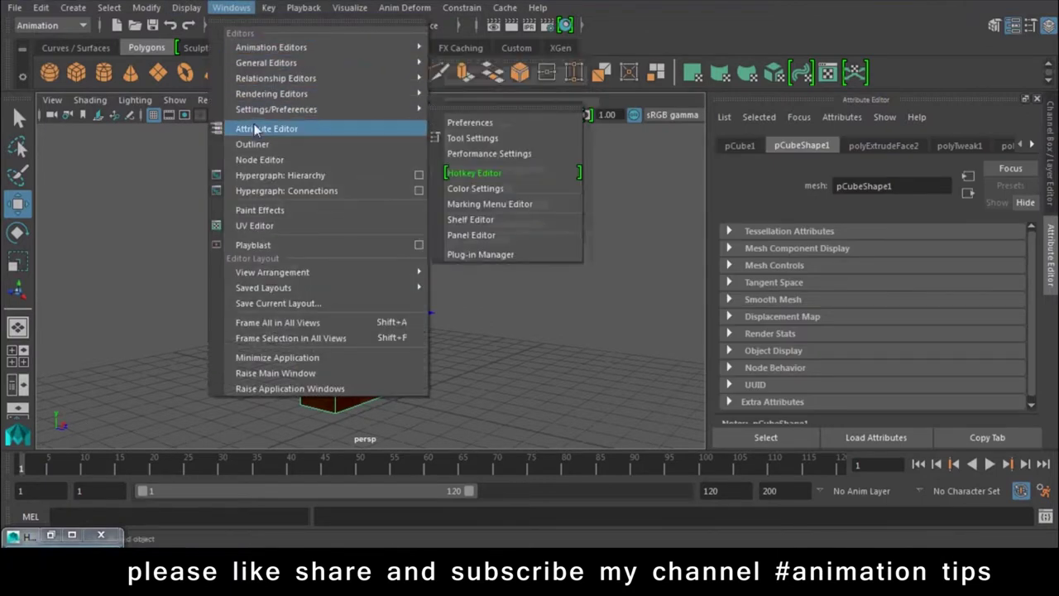
pyautogui.click(255, 226)
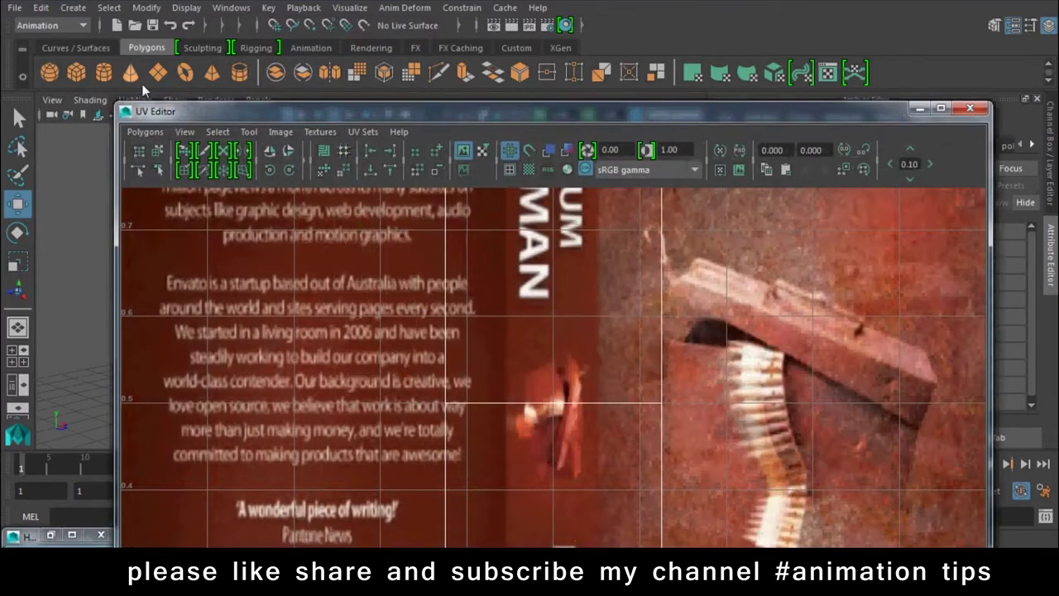
pyautogui.scroll(-2, 329, 371)
pyautogui.scroll(-2, 329, 371)
pyautogui.scroll(-2, 329, 371)
pyautogui.moveTo(263, 109)
pyautogui.mouseDown()
pyautogui.moveTo(487, 47)
pyautogui.moveTo(573, 62)
pyautogui.moveTo(594, 40)
pyautogui.mouseUp()
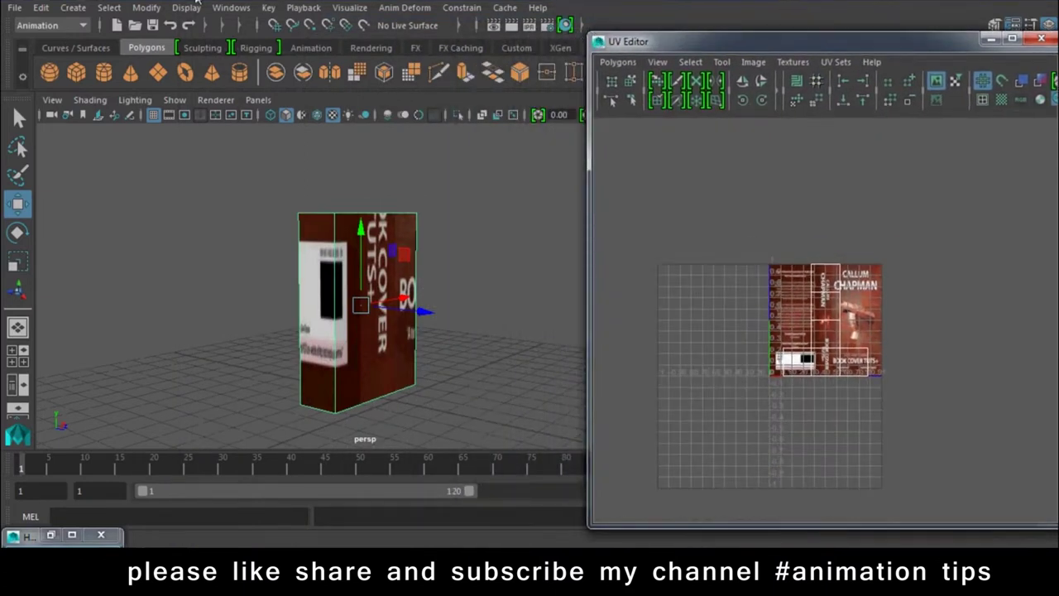
pyautogui.click(221, 9)
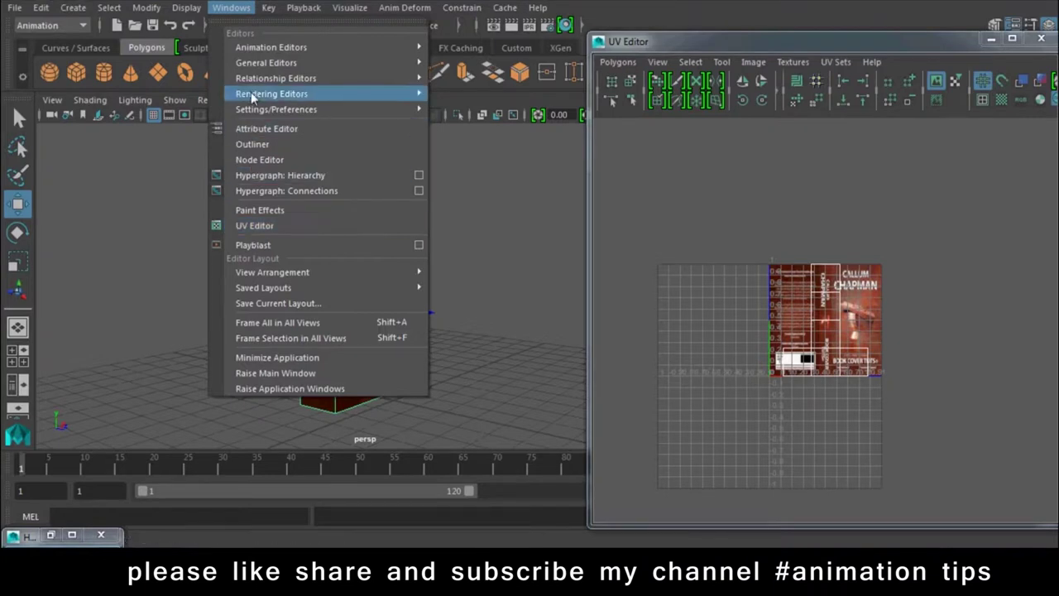
pyautogui.moveTo(276, 110)
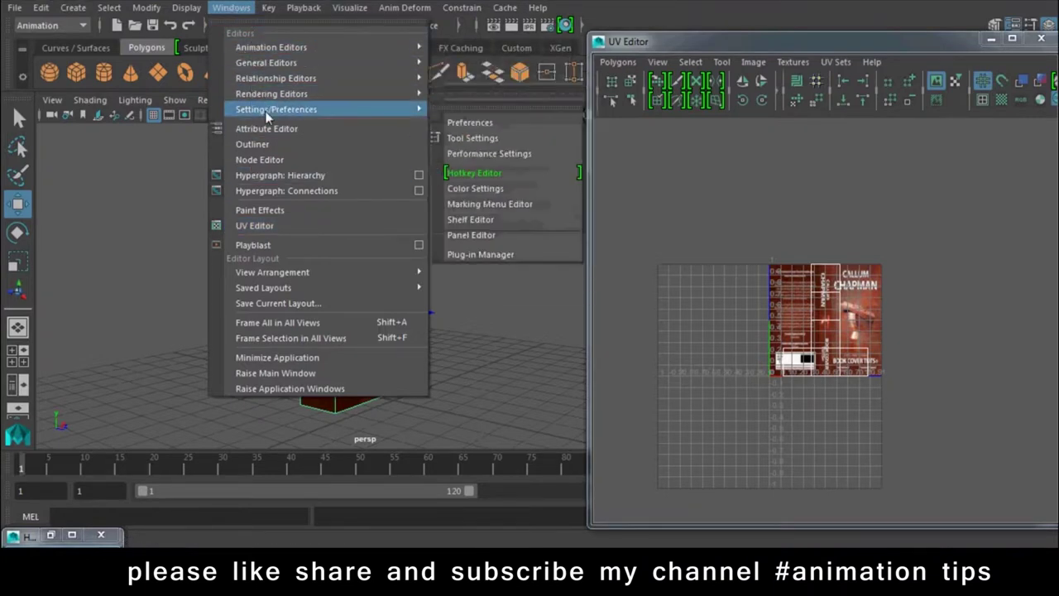
pyautogui.click(525, 172)
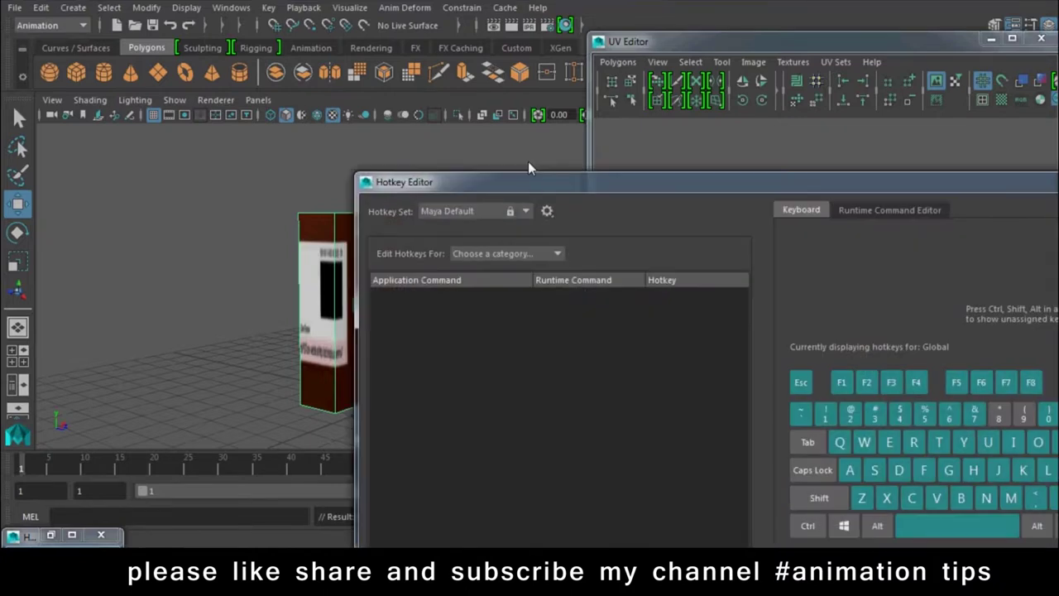
# Under Menu items > Windows, assign the hotkey U to the UV Editor command.
pyautogui.moveTo(566, 186)
pyautogui.mouseDown()
pyautogui.moveTo(463, 49)
pyautogui.moveTo(493, 41)
pyautogui.mouseUp()
pyautogui.click(455, 107)
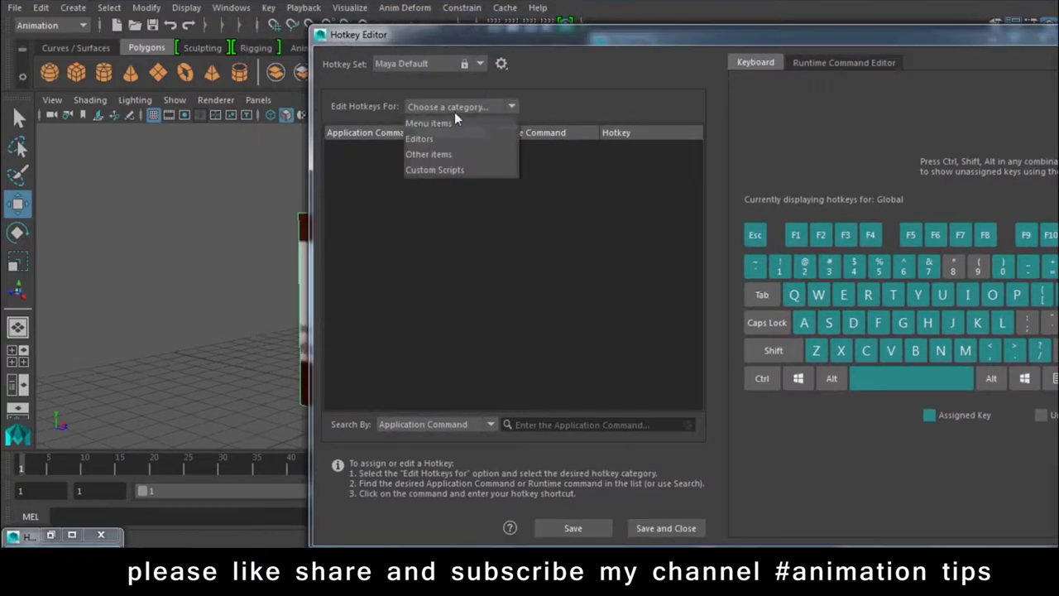
pyautogui.click(446, 128)
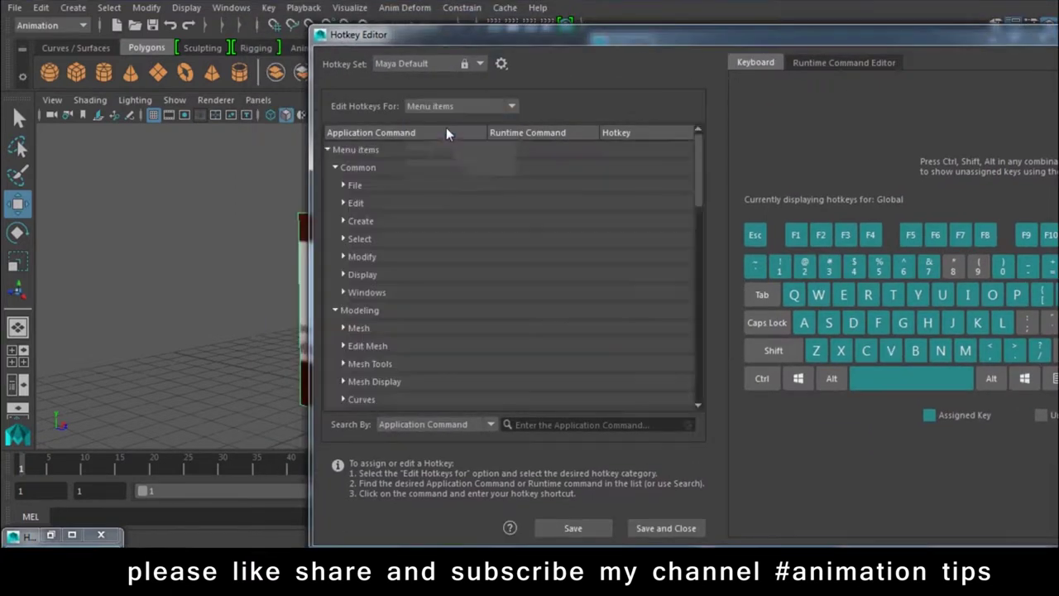
pyautogui.click(345, 292)
pyautogui.scroll(-1, 377, 296)
pyautogui.scroll(-1, 376, 295)
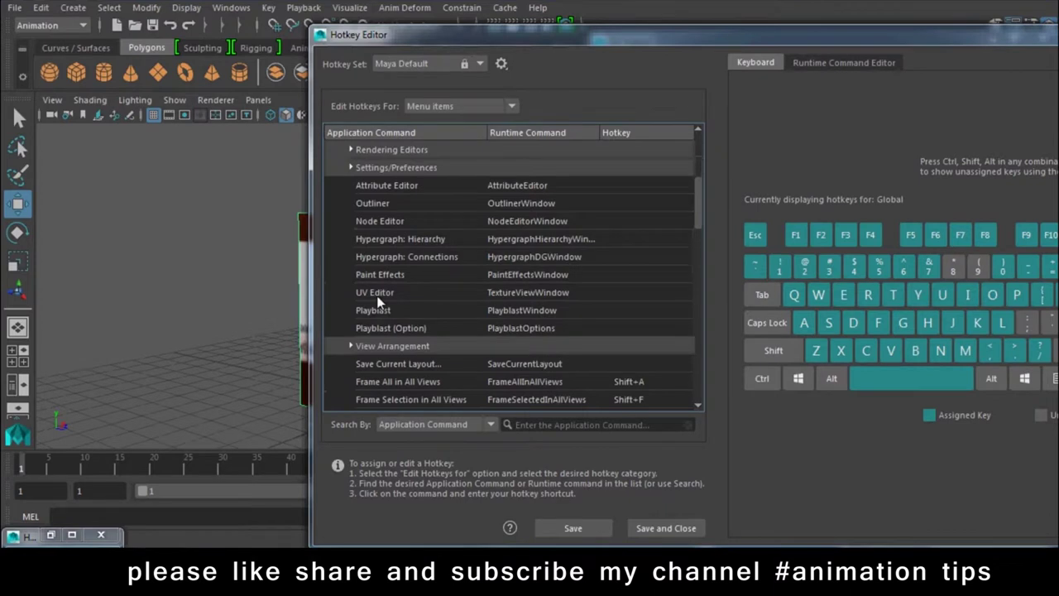
pyautogui.click(423, 296)
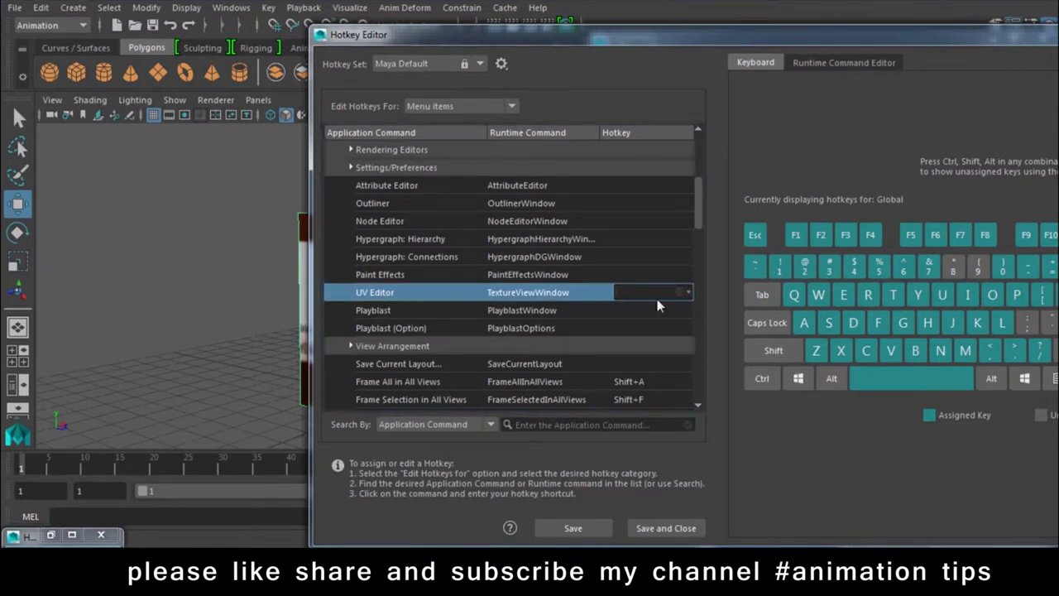
pyautogui.press('u')
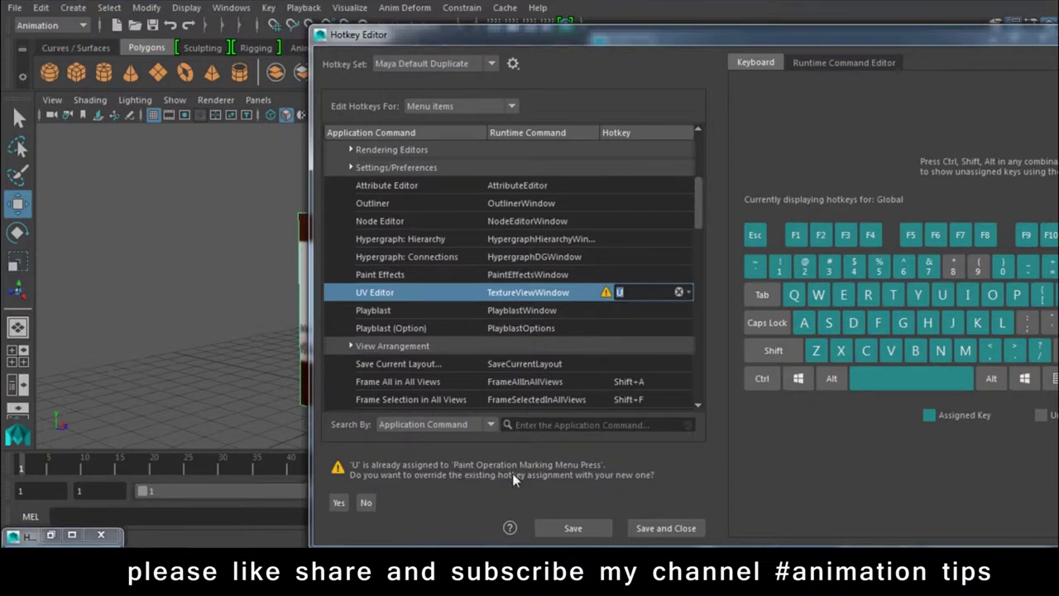
# Accept the override, save the Maya Default Duplicate hotkey set, and close both editors.
pyautogui.click(570, 529)
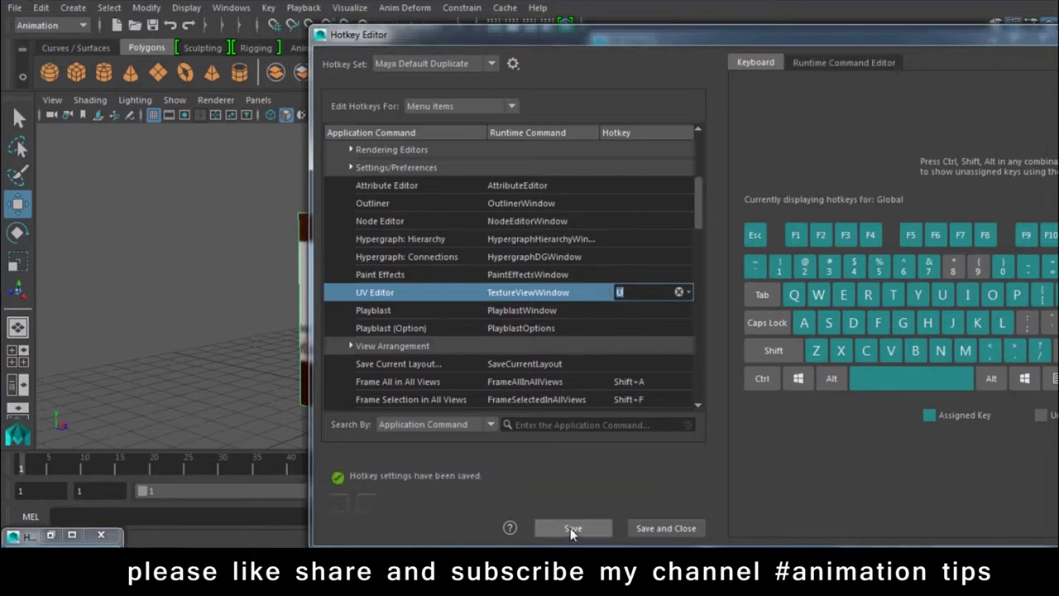
pyautogui.moveTo(928, 35); pyautogui.dragTo(518, 128)
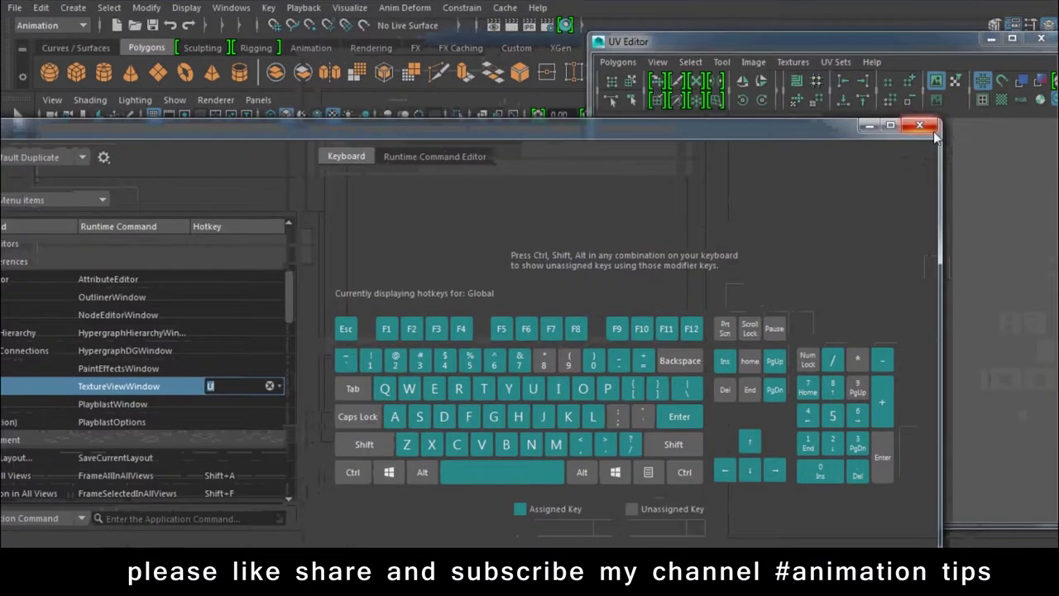
pyautogui.click(919, 125)
pyautogui.moveTo(878, 43); pyautogui.dragTo(358, 179)
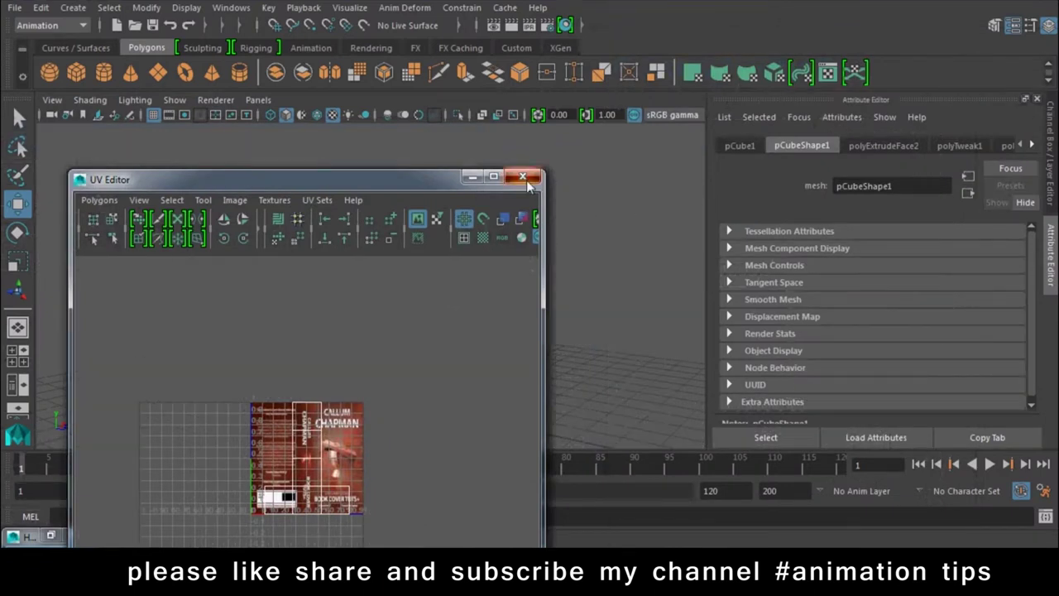
pyautogui.click(523, 176)
pyautogui.click(554, 207)
# Reopen the UV Editor and select the box to display its cross-shaped UV layout.
pyautogui.hotkey('ctrl', 'u')
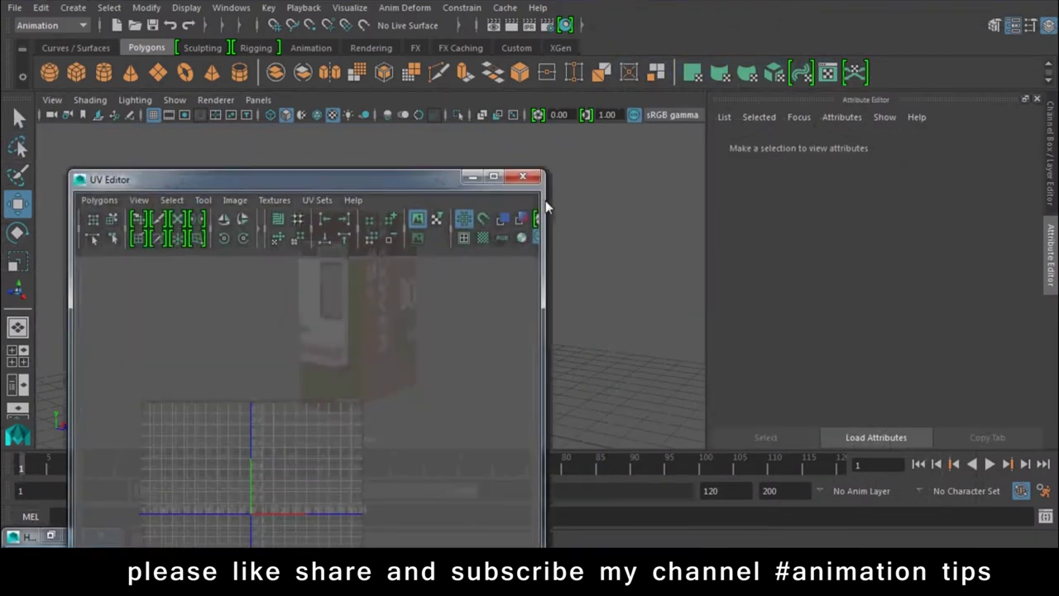
pyautogui.click(523, 176)
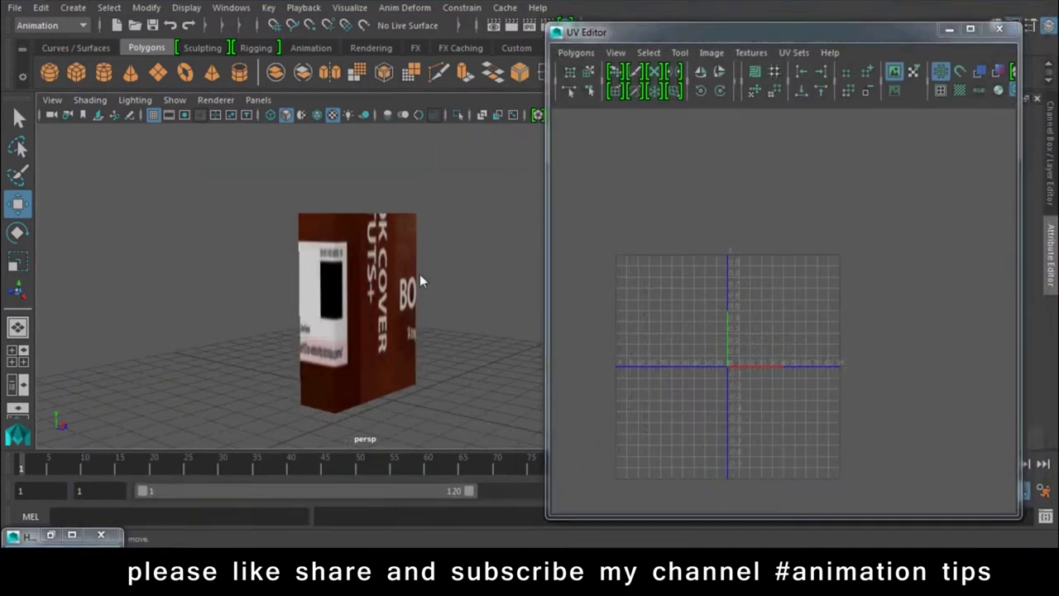
pyautogui.click(358, 279)
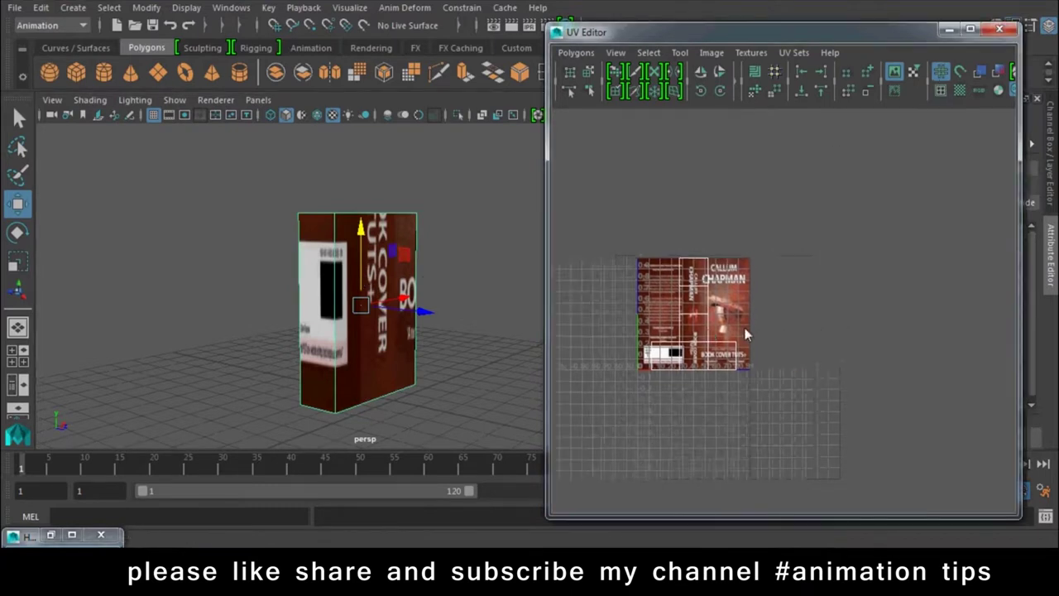
pyautogui.keyDown('alt'); pyautogui.moveTo(813, 352); pyautogui.dragTo(774, 340, button='middle'); pyautogui.keyUp('alt')
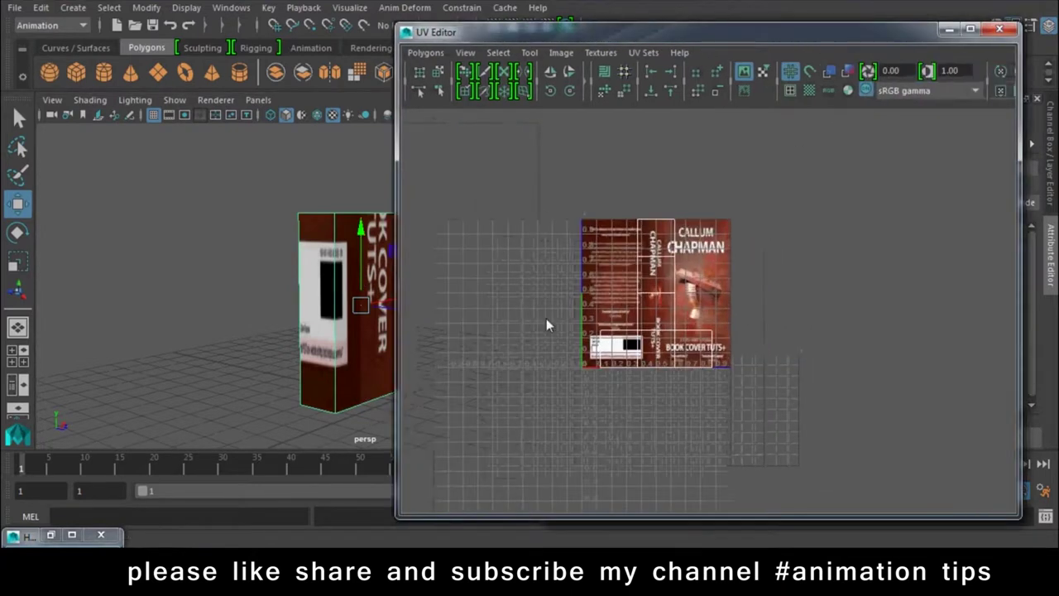
# Turn off Display Image in the UV Editor and zoom in on the UV shells.
pyautogui.click(745, 72)
pyautogui.click(744, 72)
pyautogui.click(744, 72)
pyautogui.click(745, 72)
pyautogui.click(744, 72)
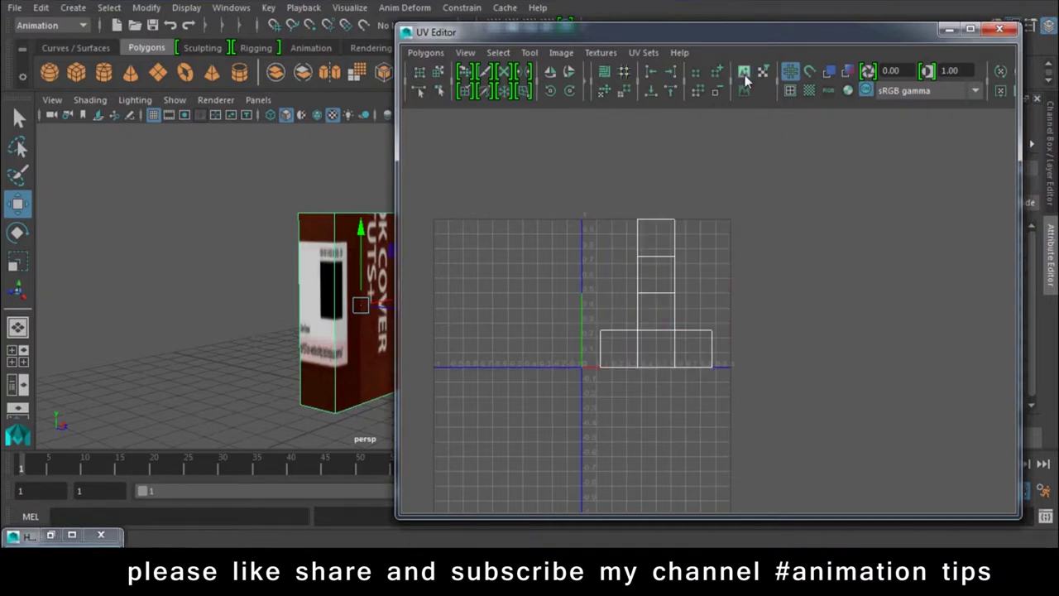
pyautogui.scroll(3, 638, 248)
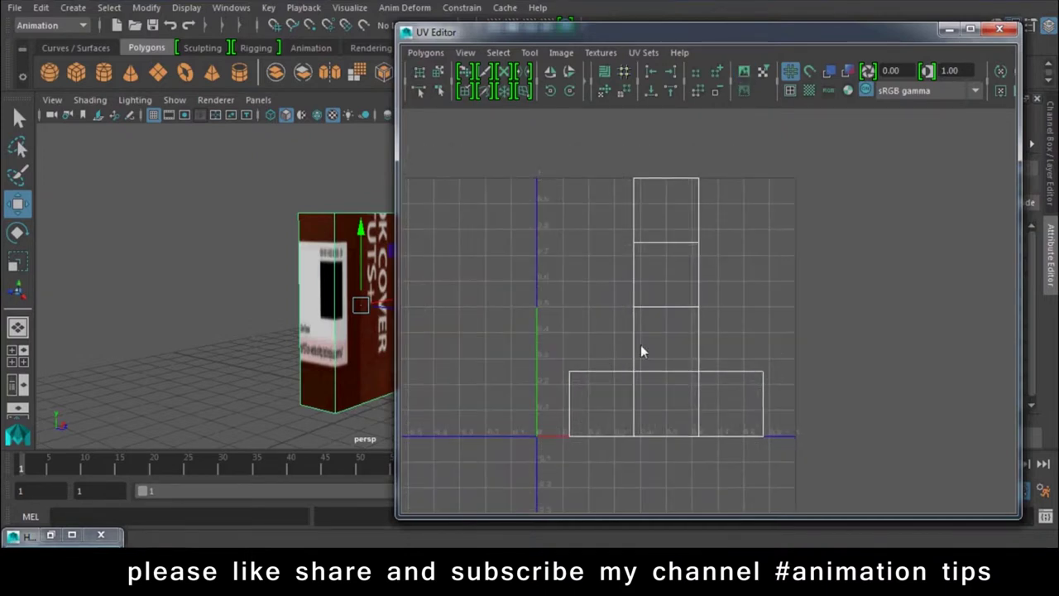
# Select the box's front face and display the cover image behind its UV layout.
pyautogui.moveTo(547, 38); pyautogui.dragTo(707, 33)
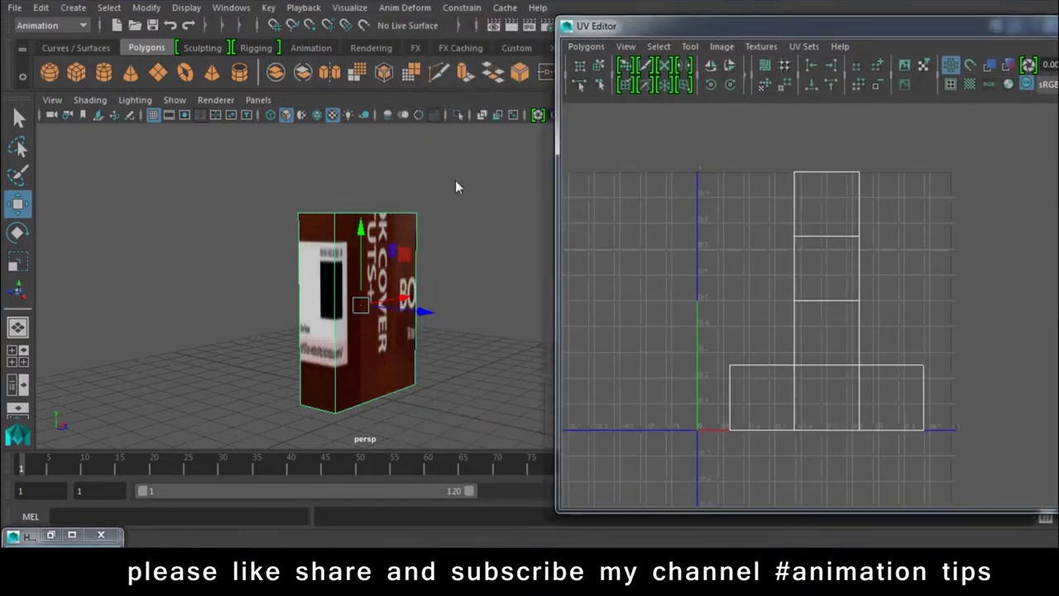
pyautogui.moveTo(418, 215); pyautogui.dragTo(416, 173, button='right')
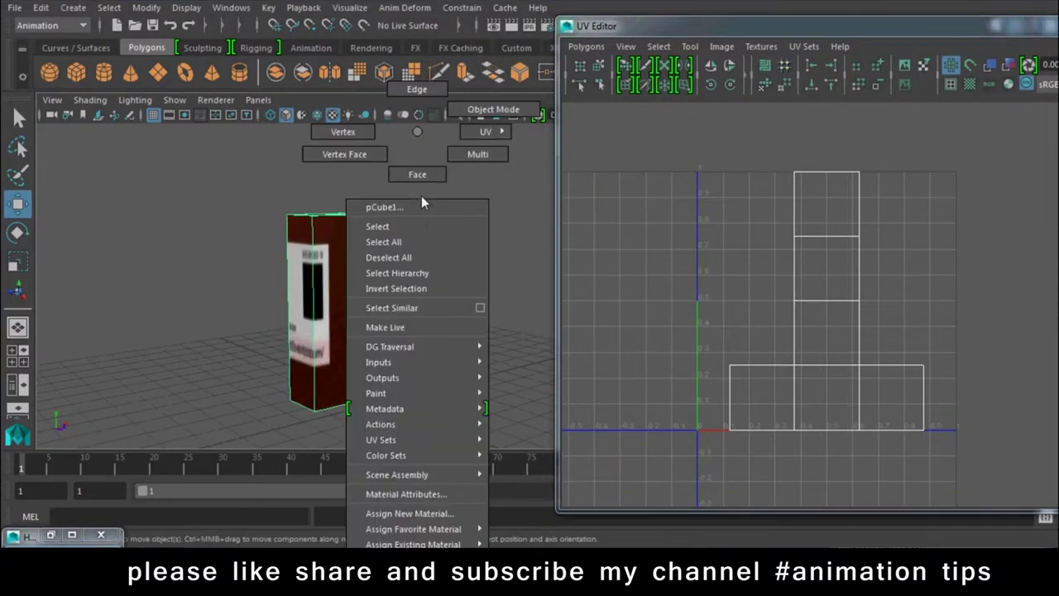
pyautogui.click(360, 276)
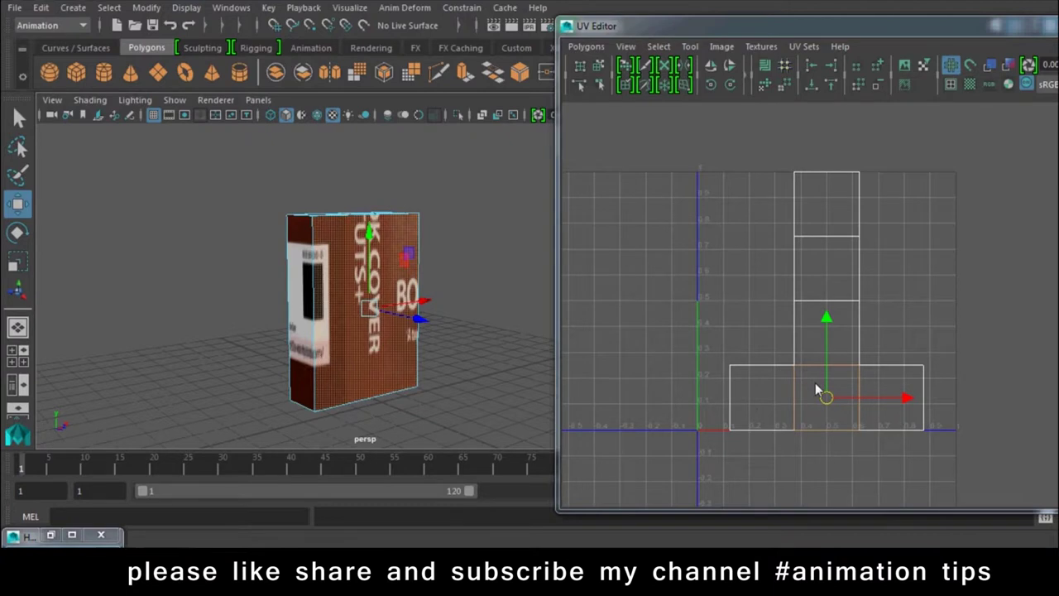
pyautogui.click(905, 64)
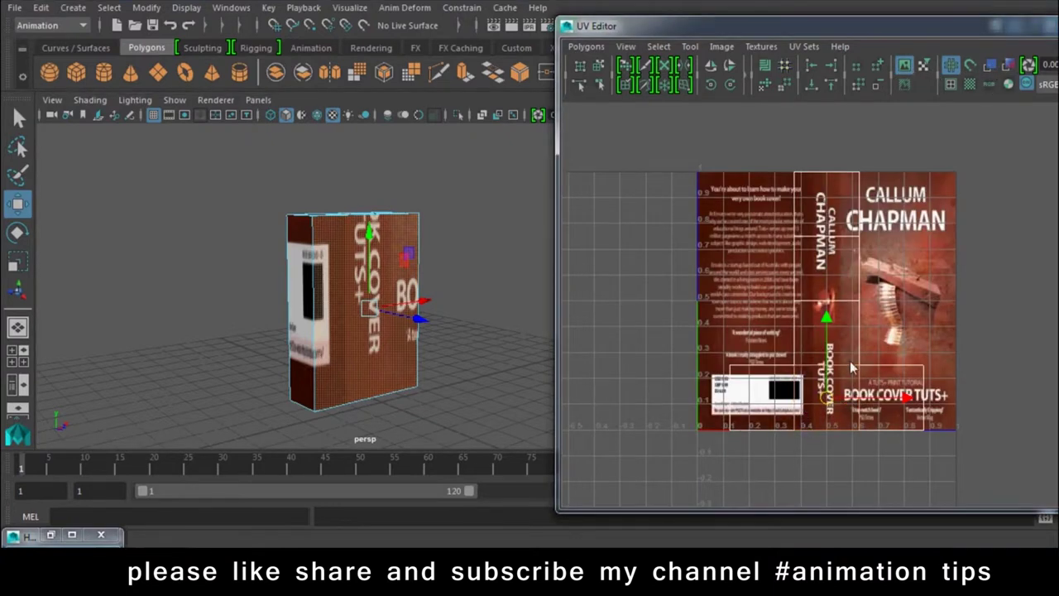
pyautogui.click(950, 64)
pyautogui.scroll(2, 828, 290)
pyautogui.click(950, 65)
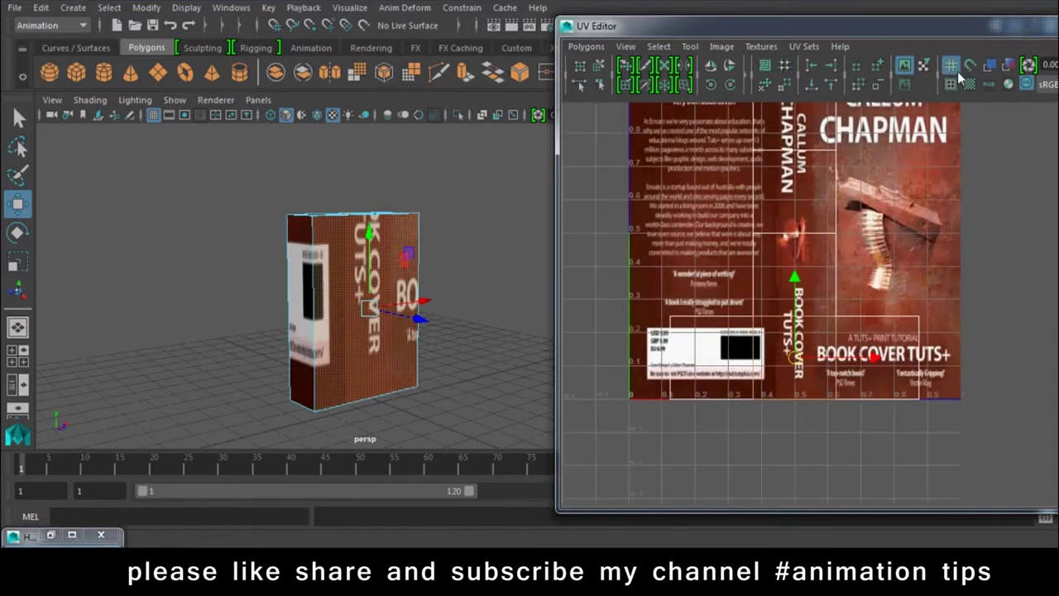
# Zoom the UV view and select the box's left side face to inspect its layout.
pyautogui.scroll(1, 679, 366)
pyautogui.scroll(2, 680, 366)
pyautogui.scroll(2, 680, 366)
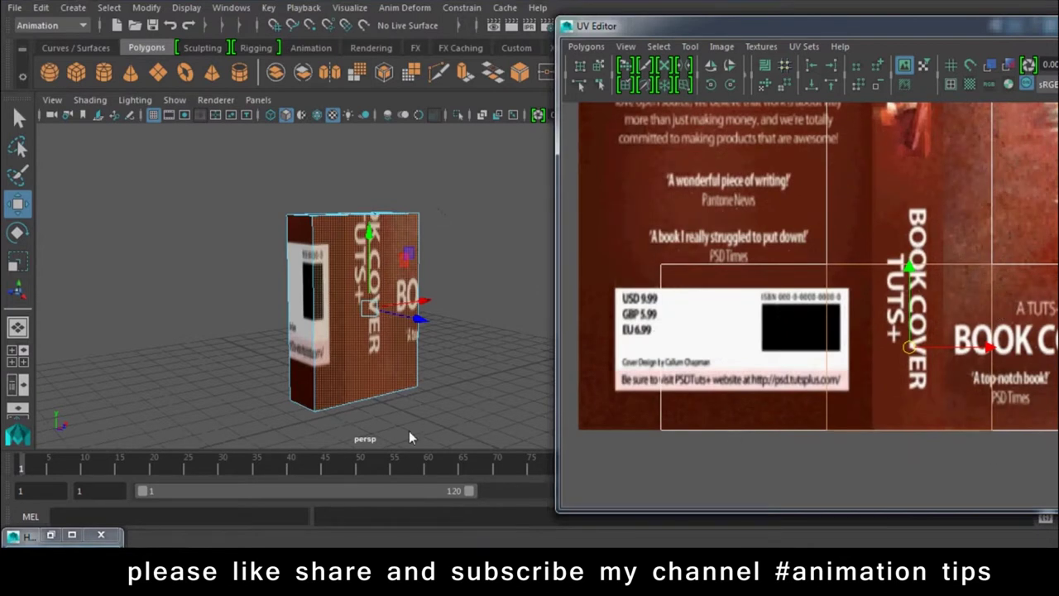
pyautogui.scroll(-1, 786, 195)
pyautogui.scroll(-2, 787, 195)
pyautogui.scroll(-1, 787, 195)
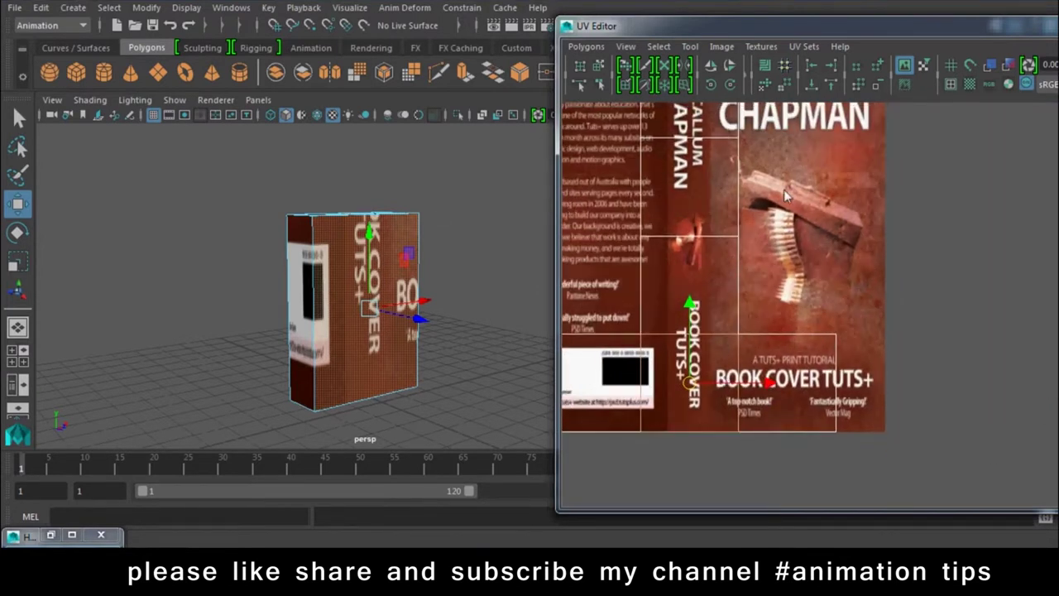
pyautogui.scroll(-1, 786, 196)
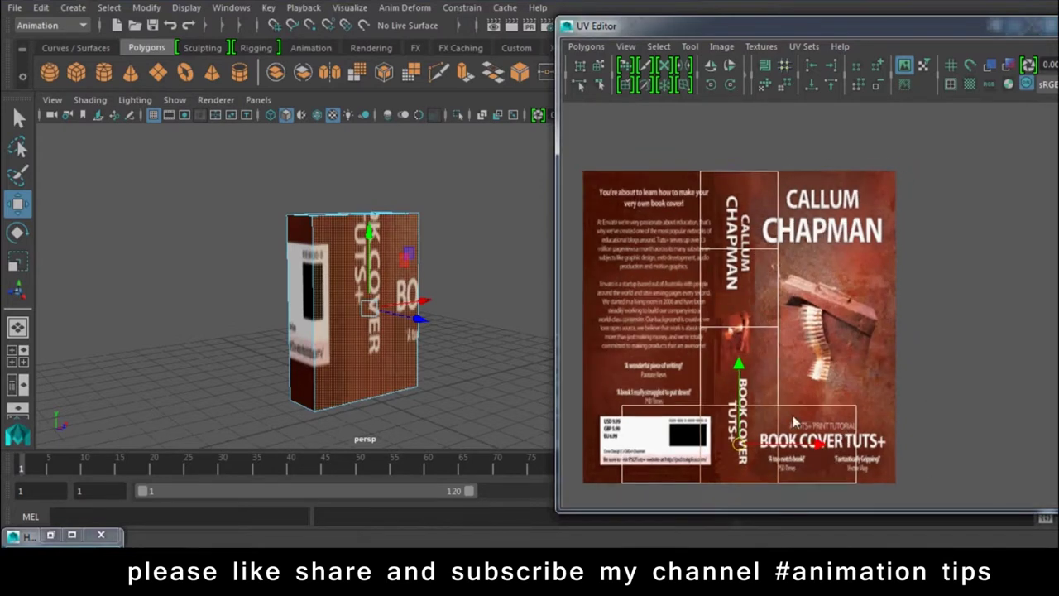
pyautogui.scroll(-2, 610, 295)
pyautogui.keyDown('alt'); pyautogui.moveTo(610, 295); pyautogui.dragTo(759, 259, button='middle'); pyautogui.keyUp('alt')
pyautogui.scroll(-1, 874, 295)
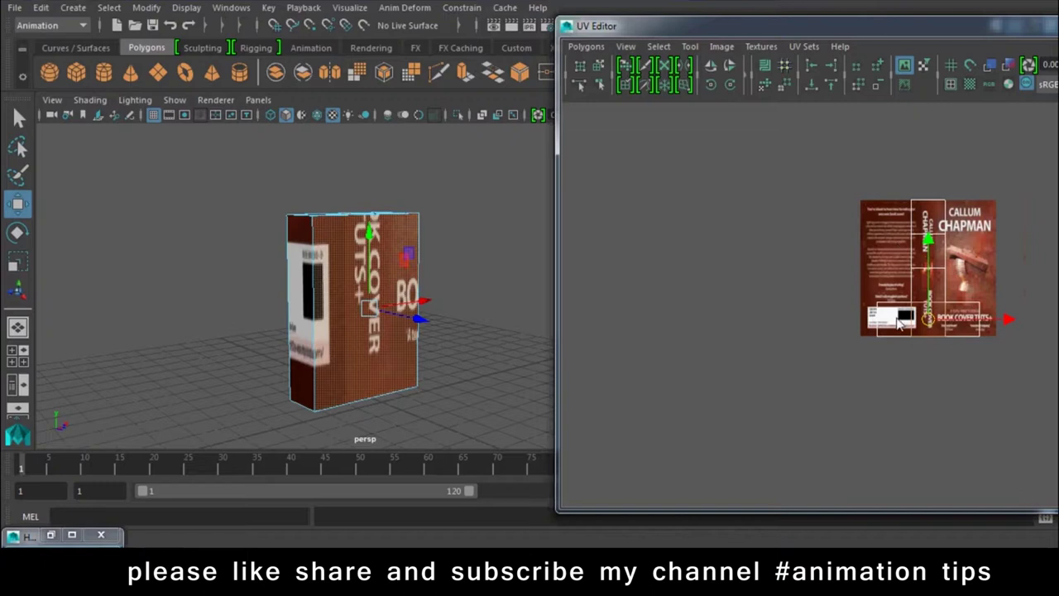
pyautogui.click(317, 288)
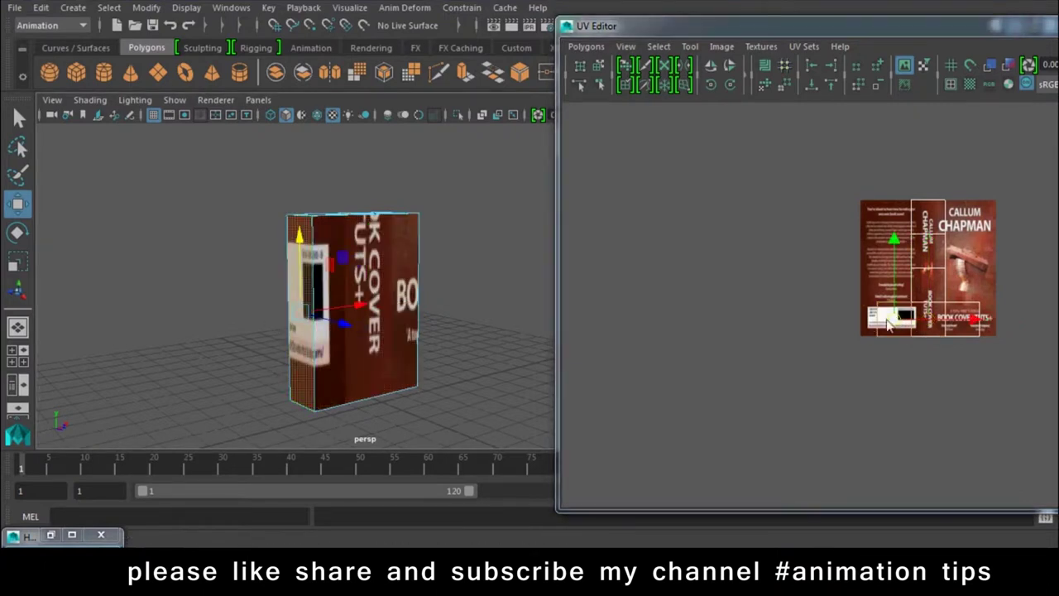
pyautogui.scroll(2, 874, 307)
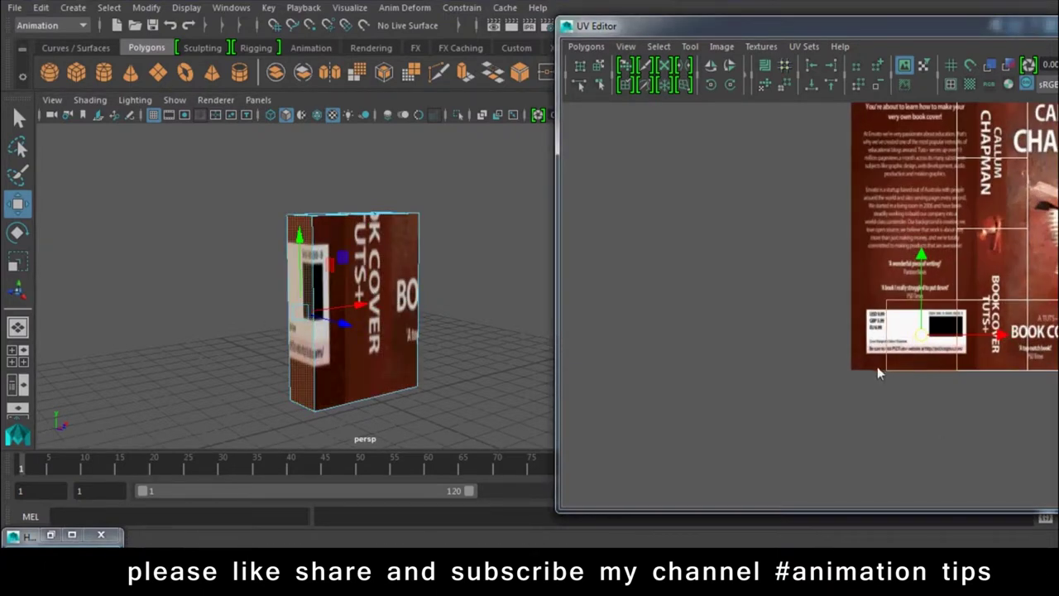
pyautogui.moveTo(321, 335)
pyautogui.keyDown('alt'); pyautogui.mouseDown()
pyautogui.moveTo(394, 361)
pyautogui.moveTo(364, 362)
pyautogui.mouseUp(); pyautogui.keyUp('alt')
pyautogui.keyDown('alt'); pyautogui.moveTo(845, 380); pyautogui.dragTo(674, 417, button='middle'); pyautogui.keyUp('alt')
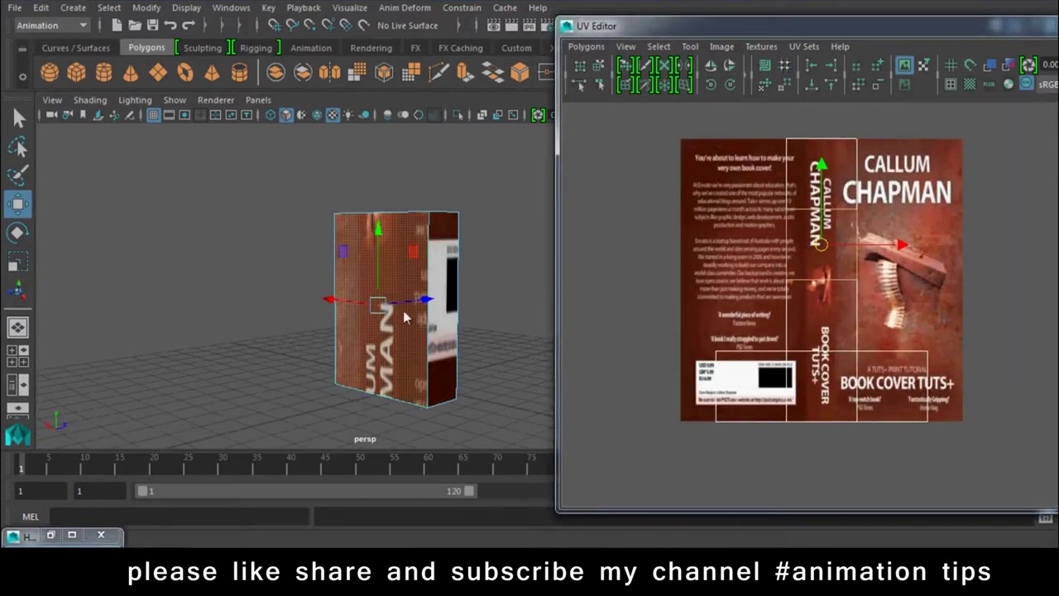
pyautogui.scroll(-2, 869, 302)
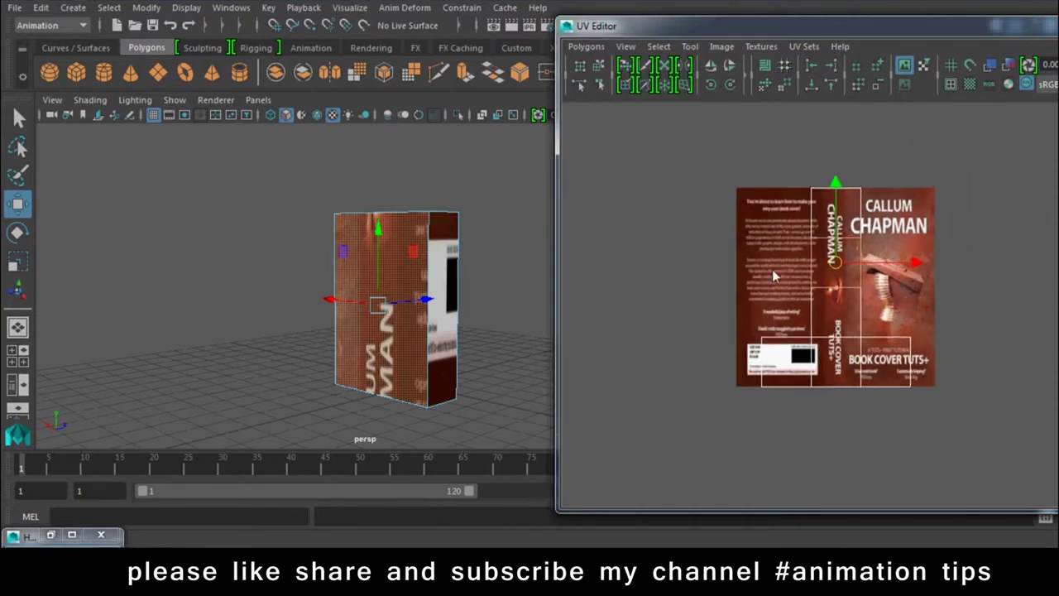
# Marquee-select the UV points lying over the cover image.
pyautogui.moveTo(834, 284); pyautogui.dragTo(907, 288, button='right')
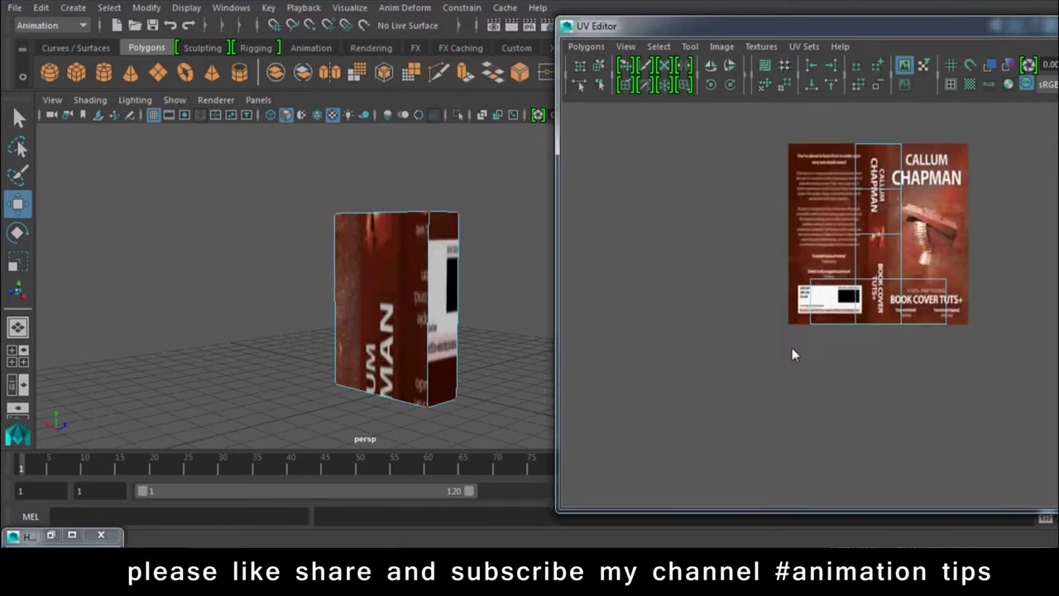
pyautogui.keyDown('alt'); pyautogui.moveTo(671, 437); pyautogui.dragTo(704, 393, button='middle'); pyautogui.keyUp('alt')
pyautogui.keyDown('alt'); pyautogui.moveTo(900, 311); pyautogui.dragTo(828, 365, button='middle'); pyautogui.keyUp('alt')
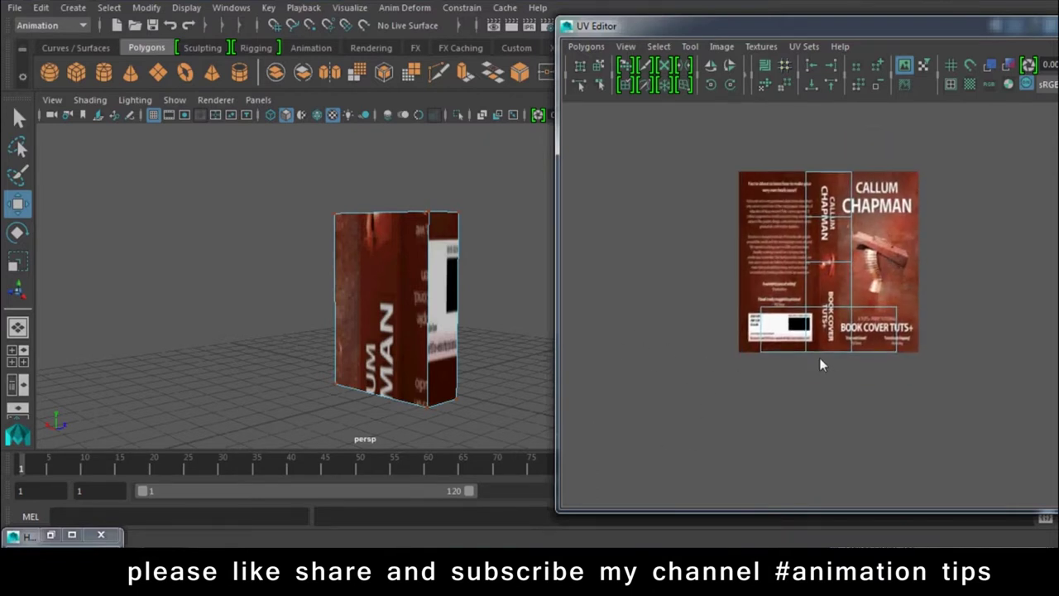
pyautogui.moveTo(844, 278); pyautogui.dragTo(901, 263, button='right')
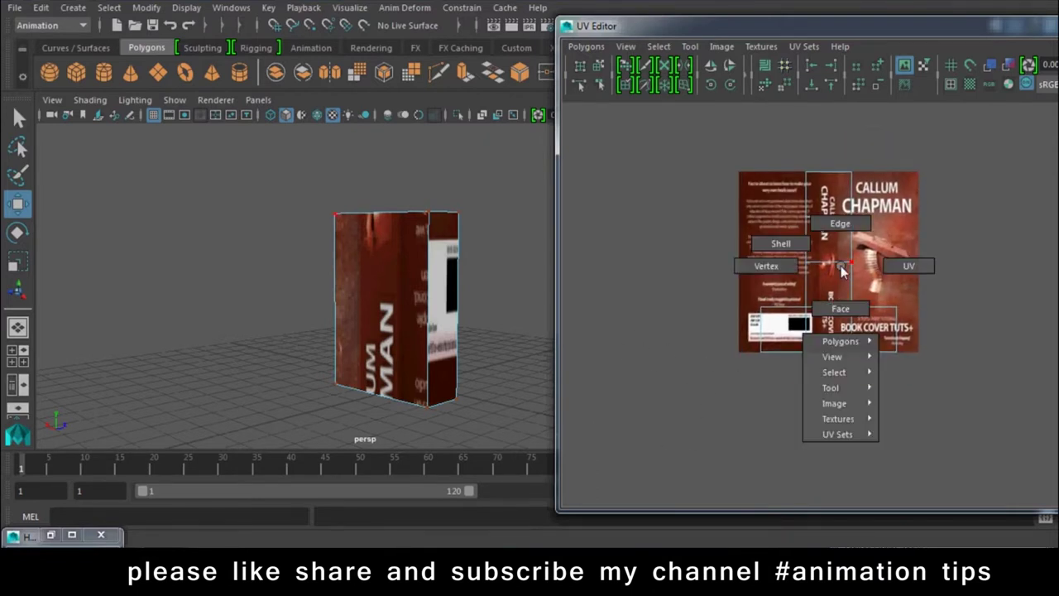
pyautogui.moveTo(960, 159); pyautogui.dragTo(674, 422)
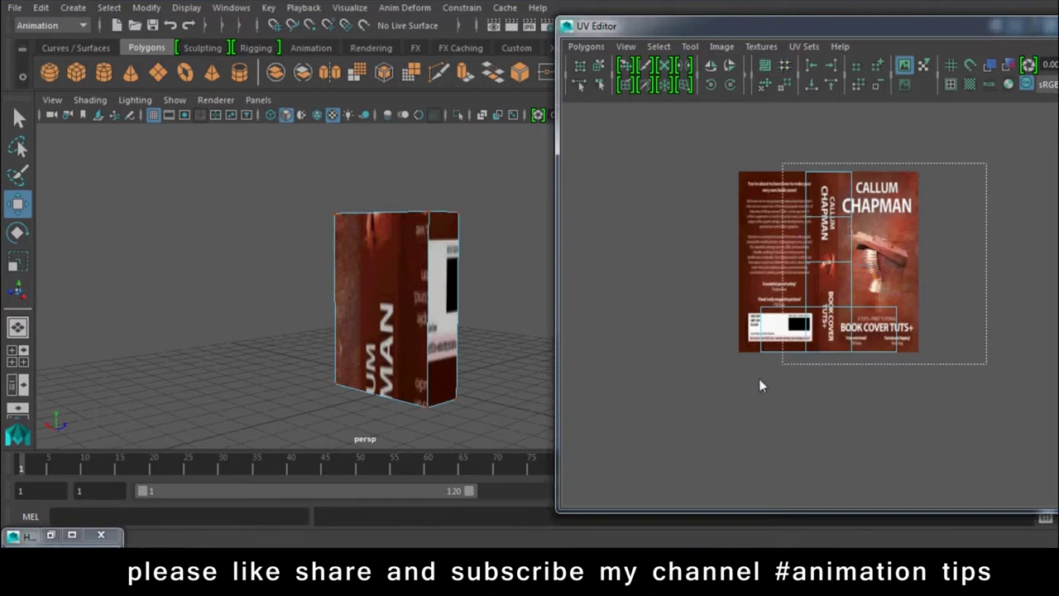
pyautogui.moveTo(965, 148); pyautogui.dragTo(679, 489)
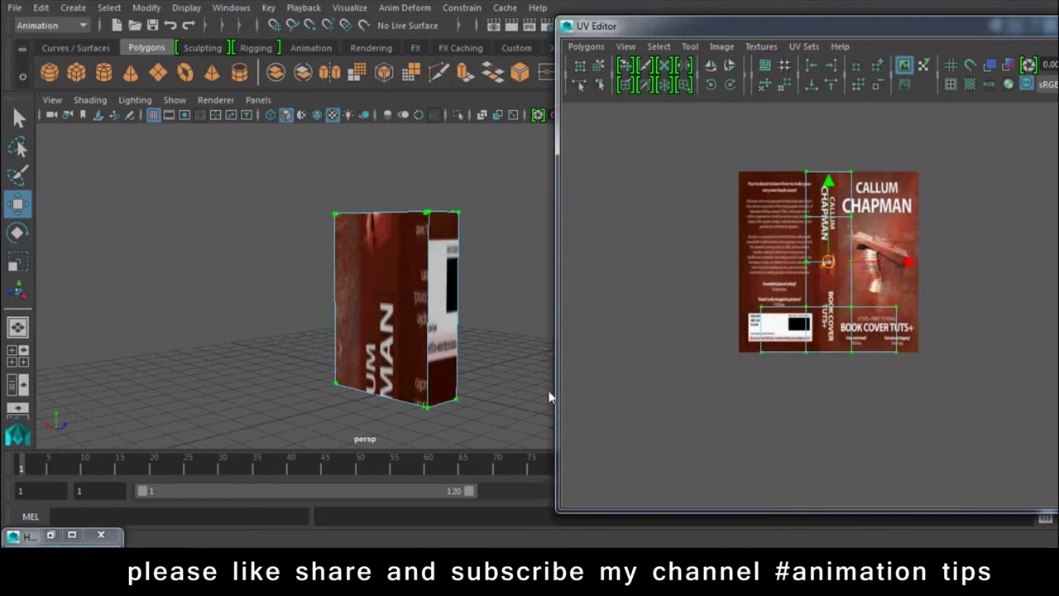
# Switch the box to UV mode via the marking menu and reselect all its UVs.
pyautogui.moveTo(378, 265); pyautogui.dragTo(446, 170, button='right')
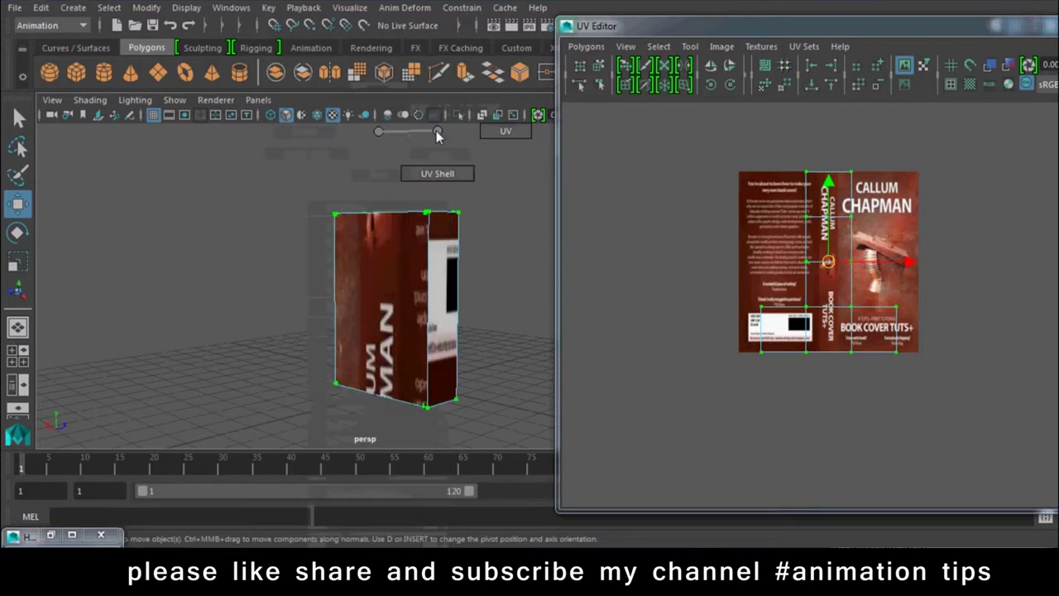
pyautogui.moveTo(423, 131)
pyautogui.mouseDown(button='right')
pyautogui.moveTo(428, 108)
pyautogui.moveTo(468, 133)
pyautogui.mouseUp(button='right')
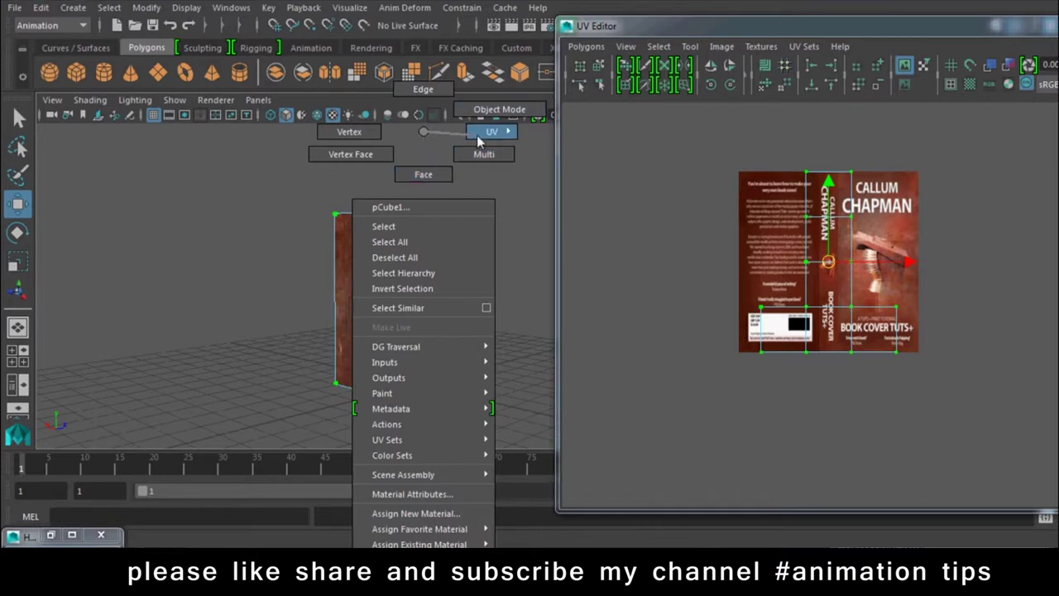
pyautogui.moveTo(468, 133); pyautogui.dragTo(536, 135, button='right')
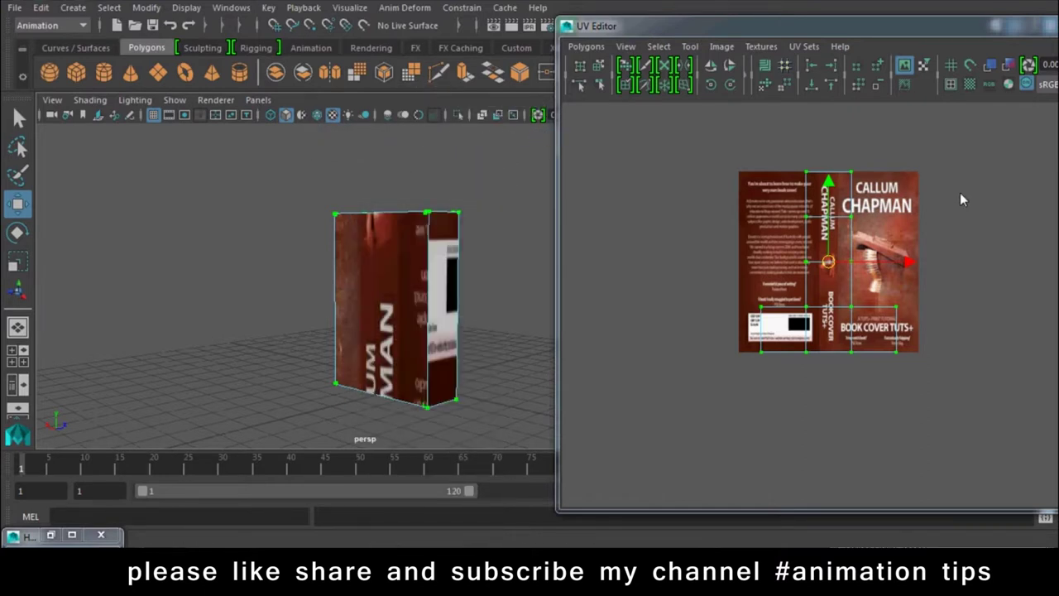
pyautogui.click(933, 197)
pyautogui.moveTo(967, 157); pyautogui.dragTo(660, 402)
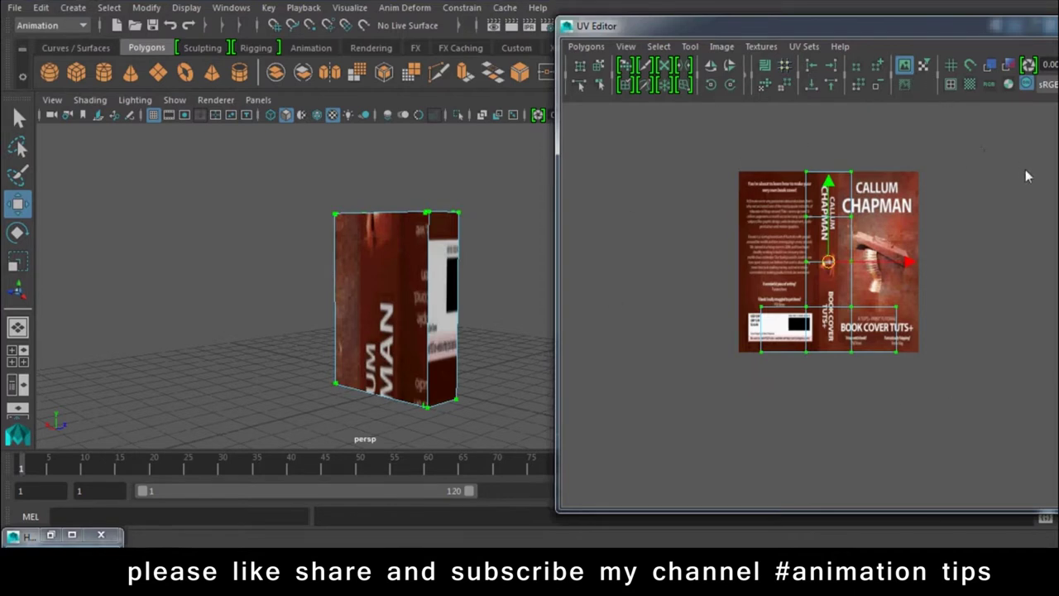
pyautogui.moveTo(207, 173); pyautogui.dragTo(542, 447)
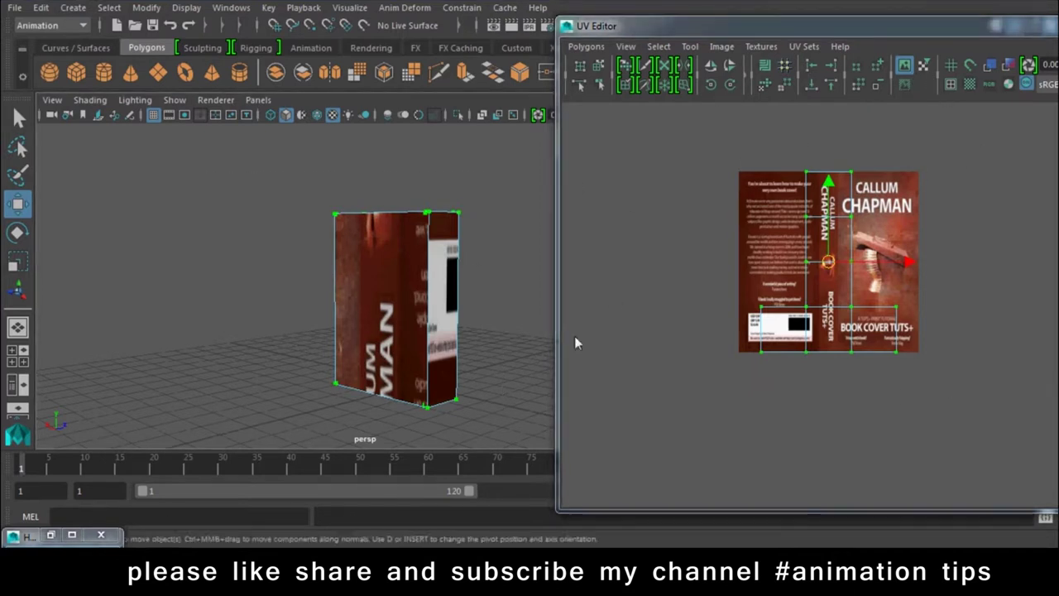
pyautogui.moveTo(499, 274)
pyautogui.mouseDown(button='right')
pyautogui.moveTo(425, 233)
pyautogui.moveTo(418, 132)
pyautogui.mouseUp(button='right')
pyautogui.moveTo(747, 177); pyautogui.dragTo(891, 351)
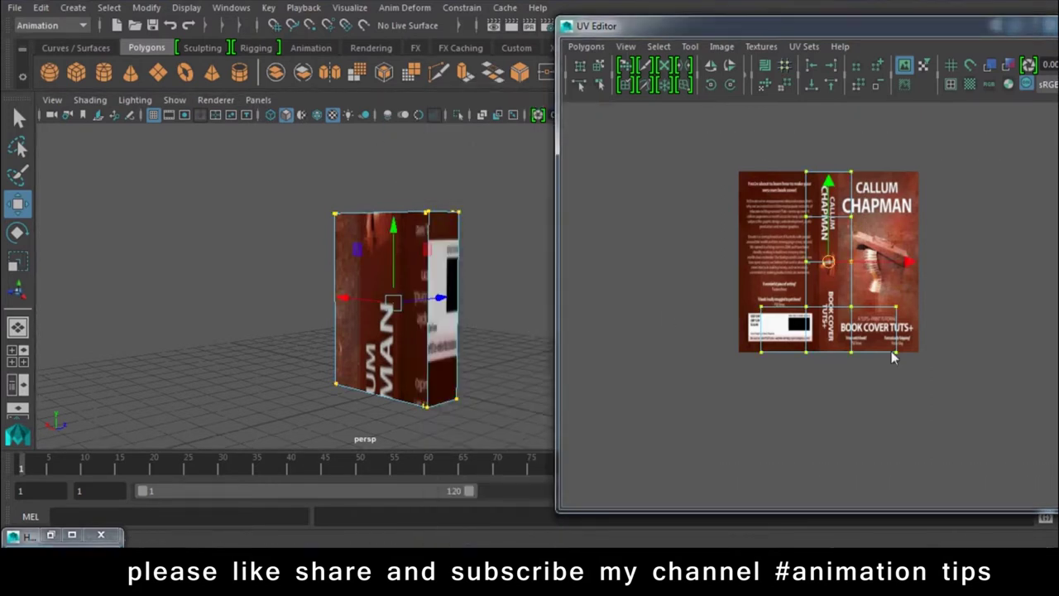
# Move the box's UV shell down and left of the cover image.
pyautogui.moveTo(829, 265)
pyautogui.mouseDown()
pyautogui.moveTo(752, 367)
pyautogui.moveTo(849, 300)
pyautogui.mouseUp()
pyautogui.hotkey('ctrl', 'z')
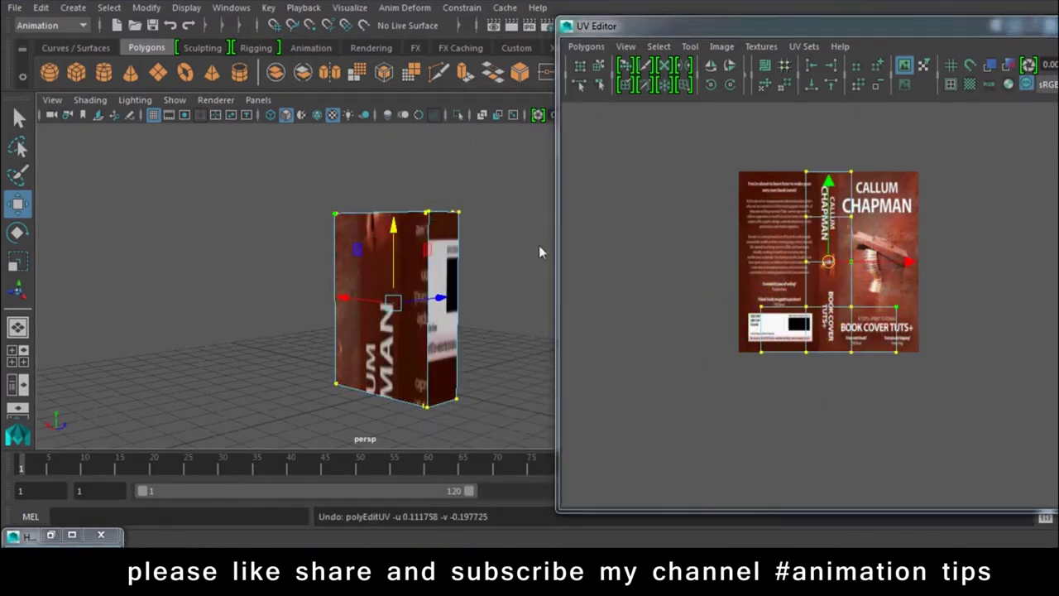
pyautogui.moveTo(831, 248); pyautogui.dragTo(766, 219, button='right')
pyautogui.moveTo(965, 126); pyautogui.dragTo(648, 442)
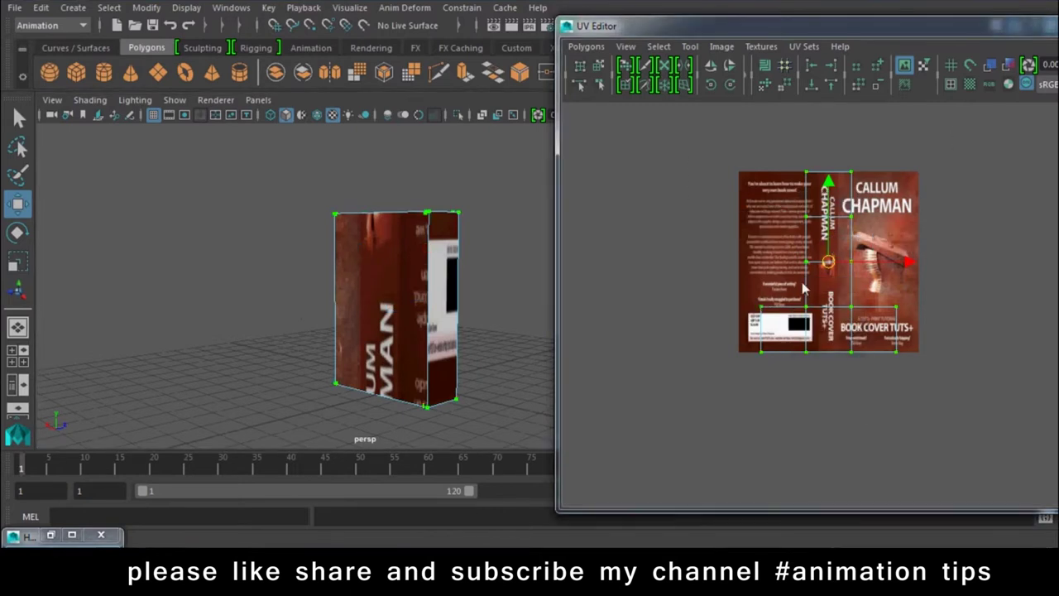
pyautogui.moveTo(828, 263)
pyautogui.mouseDown()
pyautogui.moveTo(667, 408)
pyautogui.moveTo(626, 414)
pyautogui.mouseUp()
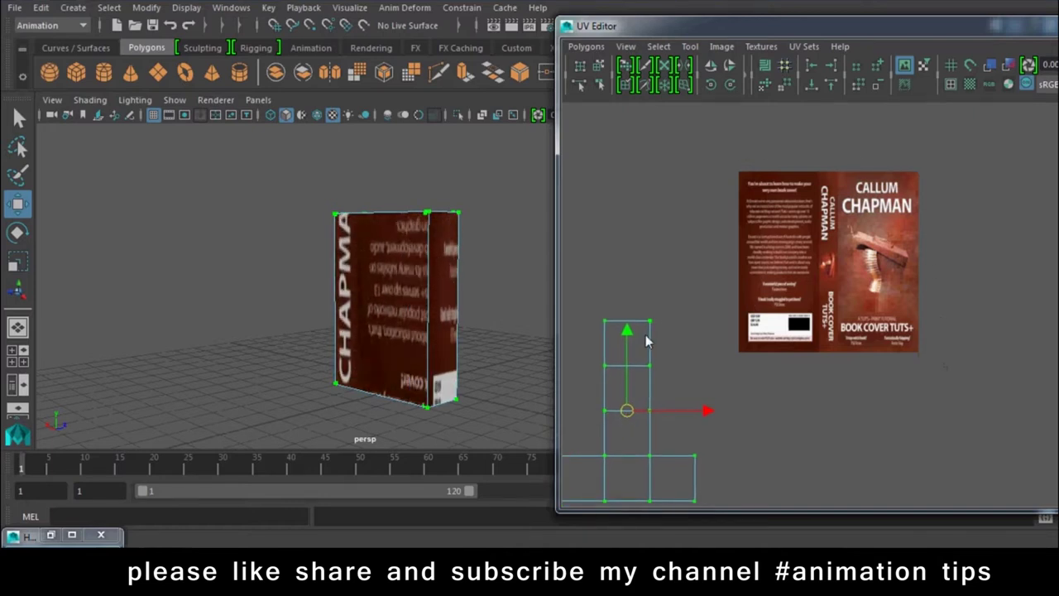
# Orbit around the book, briefly selecting its front face to inspect the stretched lettering.
pyautogui.moveTo(317, 321)
pyautogui.keyDown('alt'); pyautogui.mouseDown()
pyautogui.moveTo(307, 303)
pyautogui.moveTo(250, 303)
pyautogui.moveTo(270, 277)
pyautogui.mouseUp(); pyautogui.keyUp('alt')
pyautogui.moveTo(323, 132)
pyautogui.mouseDown(button='right')
pyautogui.moveTo(323, 175)
pyautogui.moveTo(383, 154)
pyautogui.mouseUp(button='right')
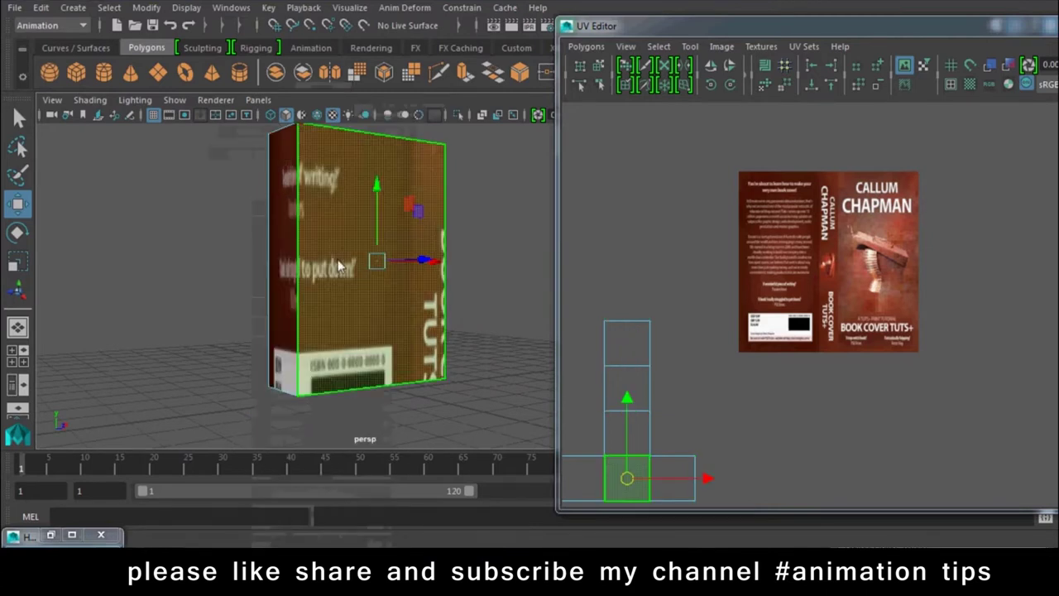
pyautogui.keyDown('alt'); pyautogui.moveTo(720, 380); pyautogui.dragTo(733, 334, button='middle'); pyautogui.keyUp('alt')
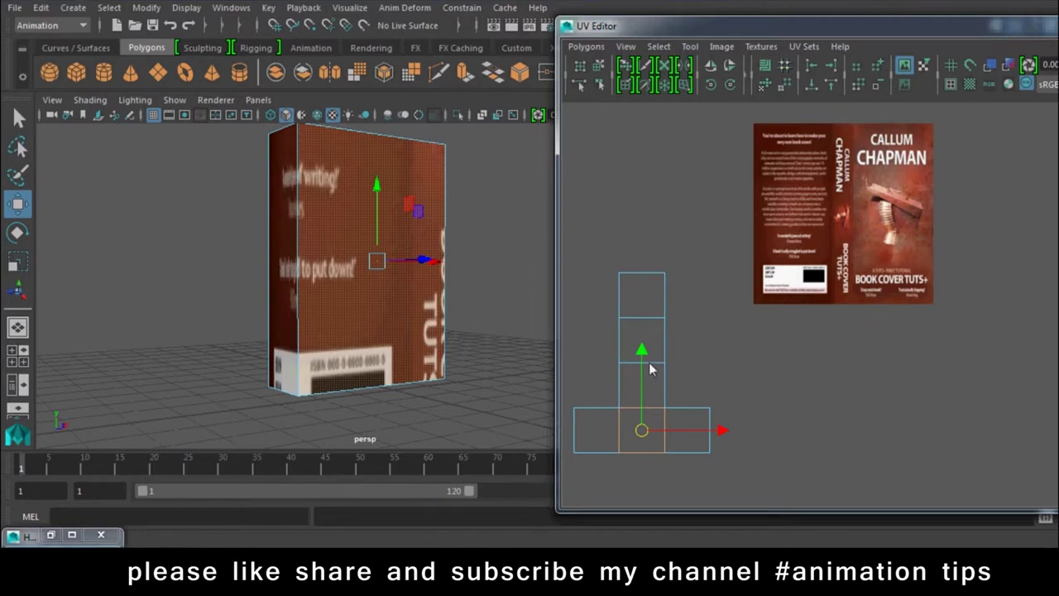
pyautogui.keyDown('alt'); pyautogui.moveTo(282, 175); pyautogui.dragTo(441, 356); pyautogui.keyUp('alt')
pyautogui.click(441, 356)
pyautogui.click(500, 318)
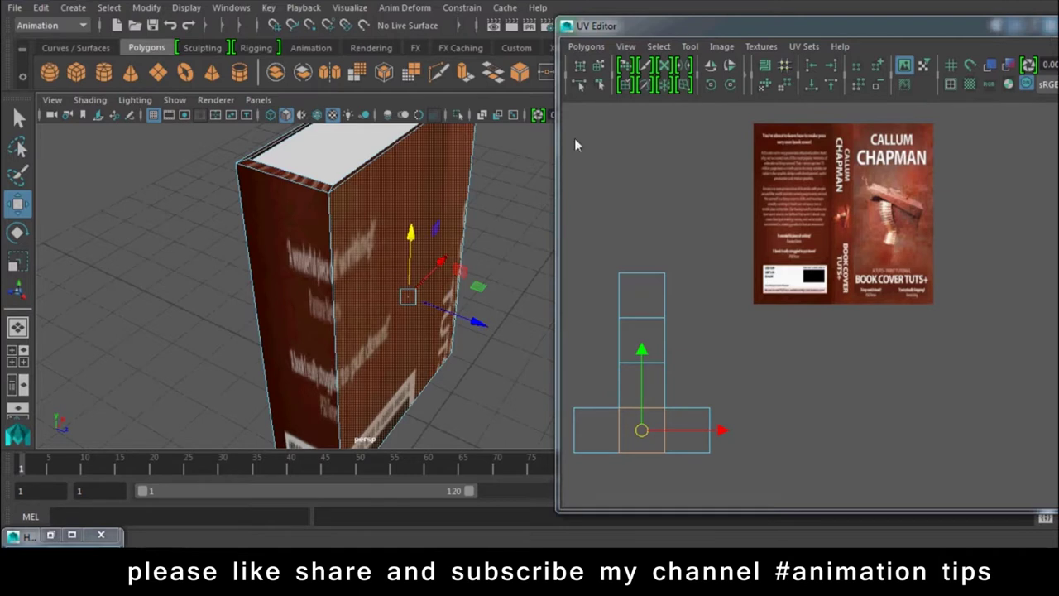
# Frame the book in the view and switch to the Modeling menu set.
pyautogui.press('f')
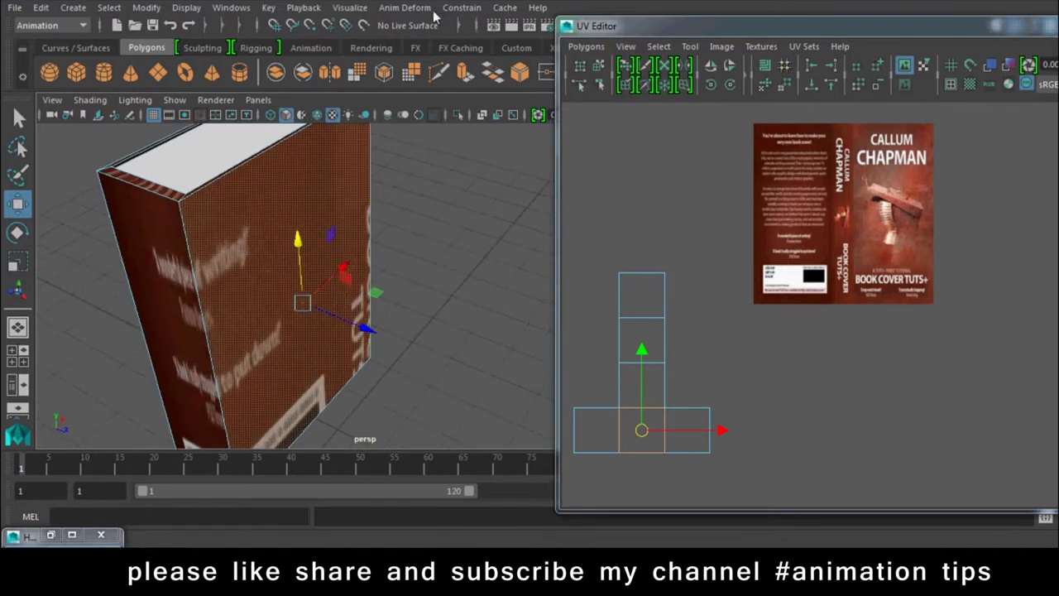
pyautogui.click(58, 25)
pyautogui.click(34, 46)
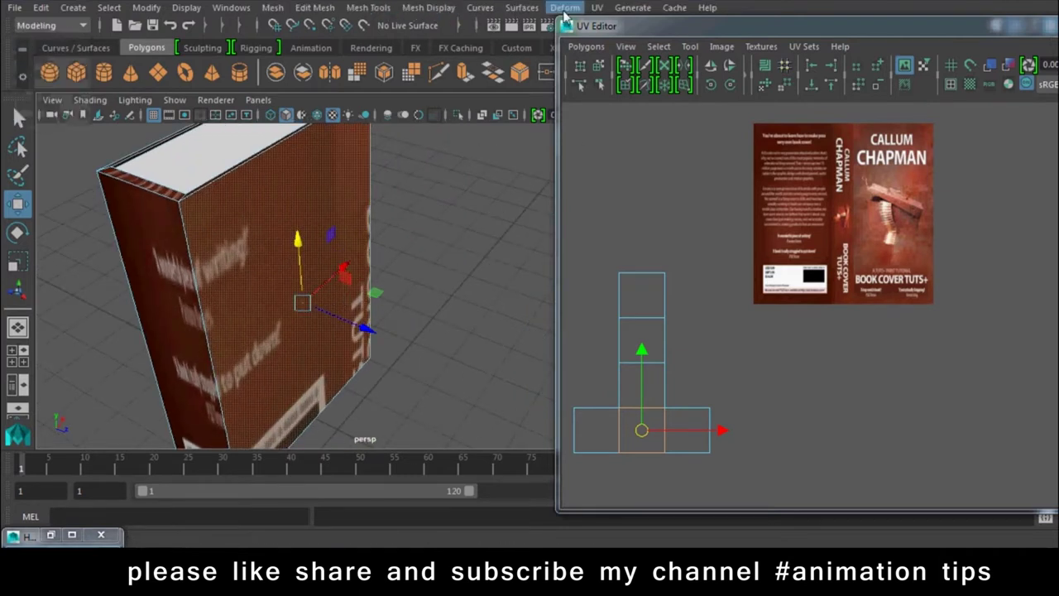
# Open the UV > Planar Mapping options and reset them to defaults.
pyautogui.click(596, 7)
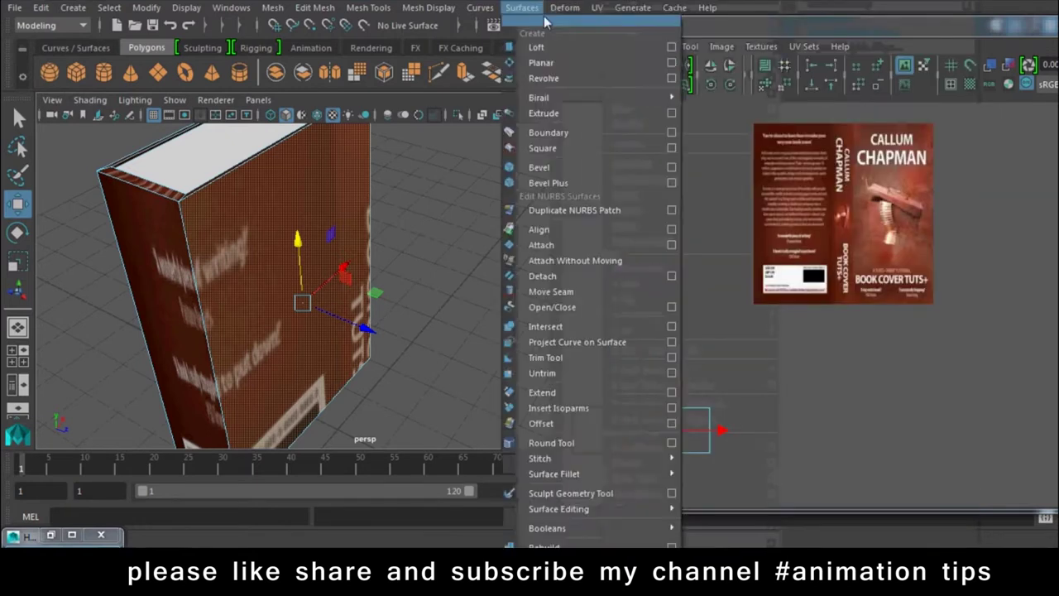
pyautogui.click(596, 8)
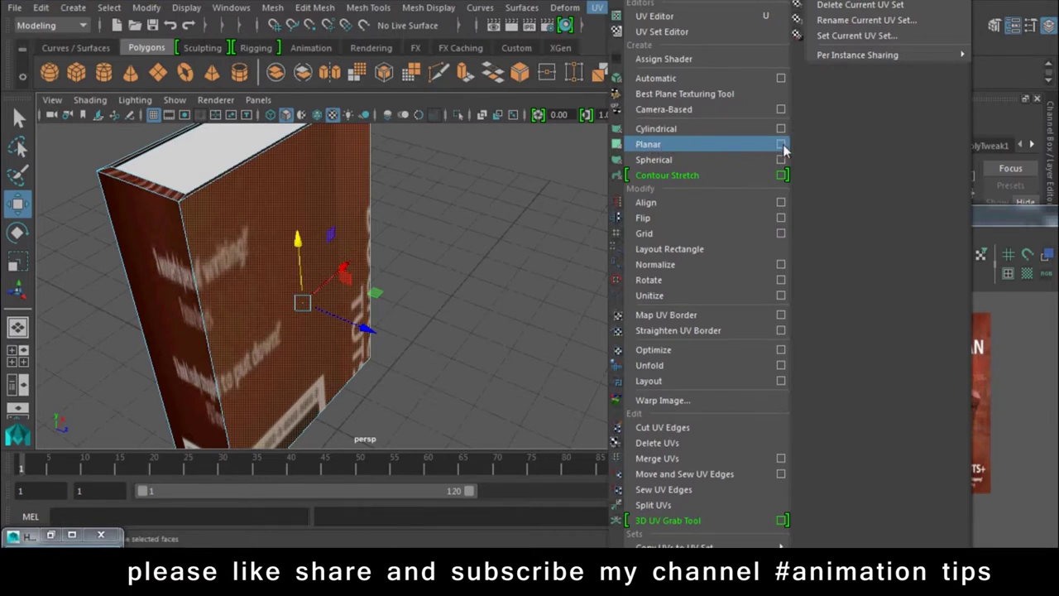
pyautogui.click(781, 144)
pyautogui.click(694, 80)
pyautogui.click(716, 94)
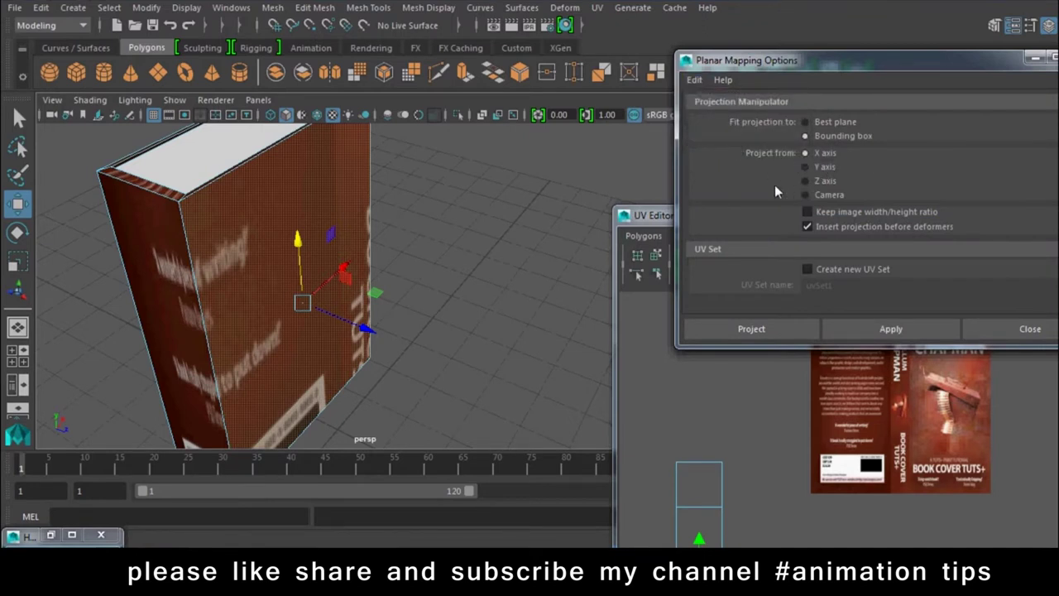
# Apply a Z-axis, Bounding box planar projection to the book's front cover face.
pyautogui.click(826, 122)
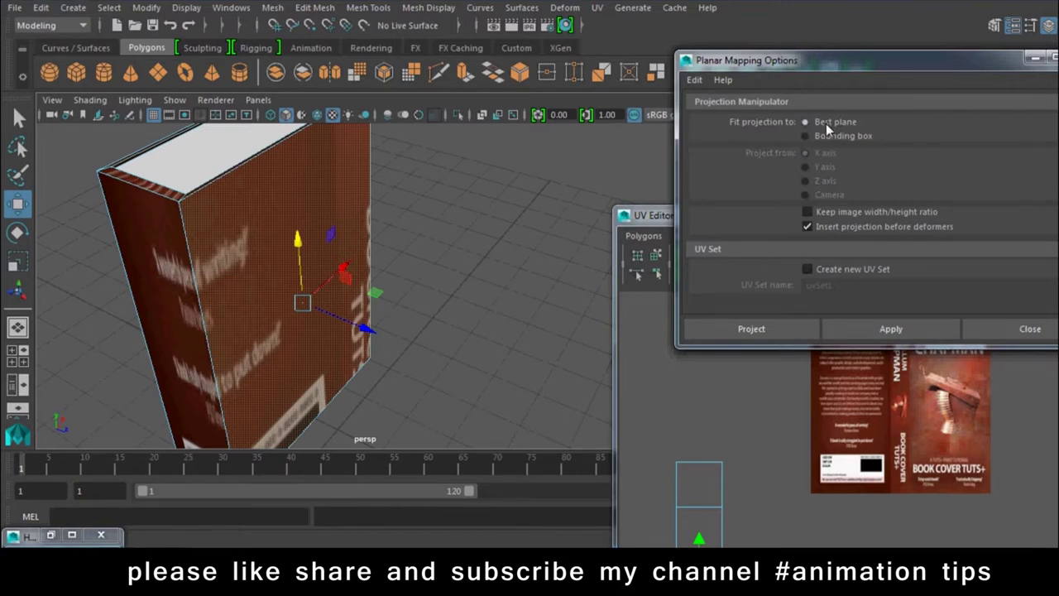
pyautogui.click(824, 139)
pyautogui.moveTo(347, 340)
pyautogui.keyDown('alt'); pyautogui.mouseDown()
pyautogui.moveTo(396, 317)
pyautogui.moveTo(346, 373)
pyautogui.mouseUp(); pyautogui.keyUp('alt')
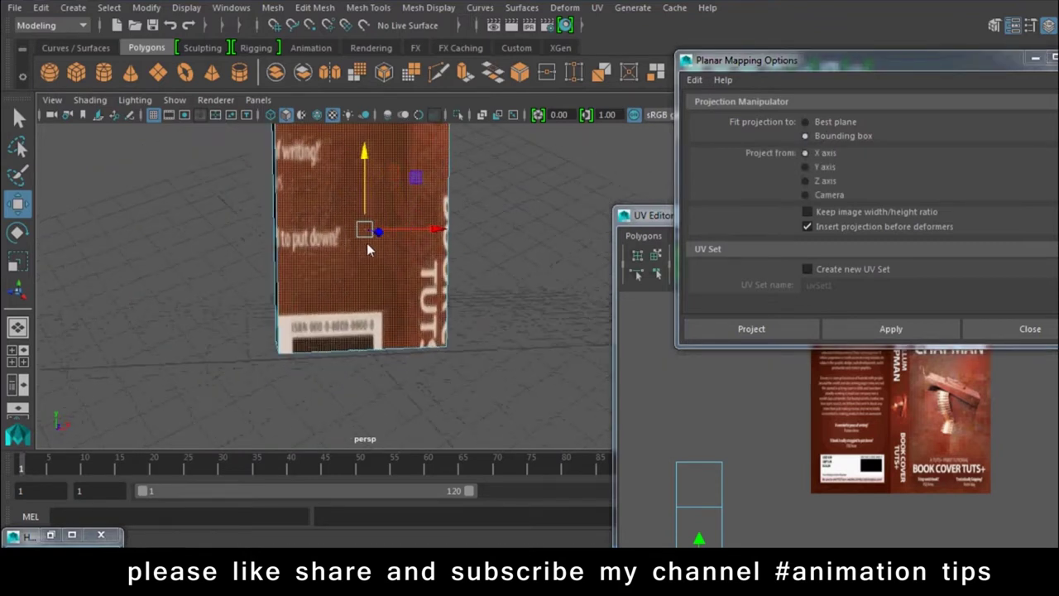
pyautogui.click(327, 288)
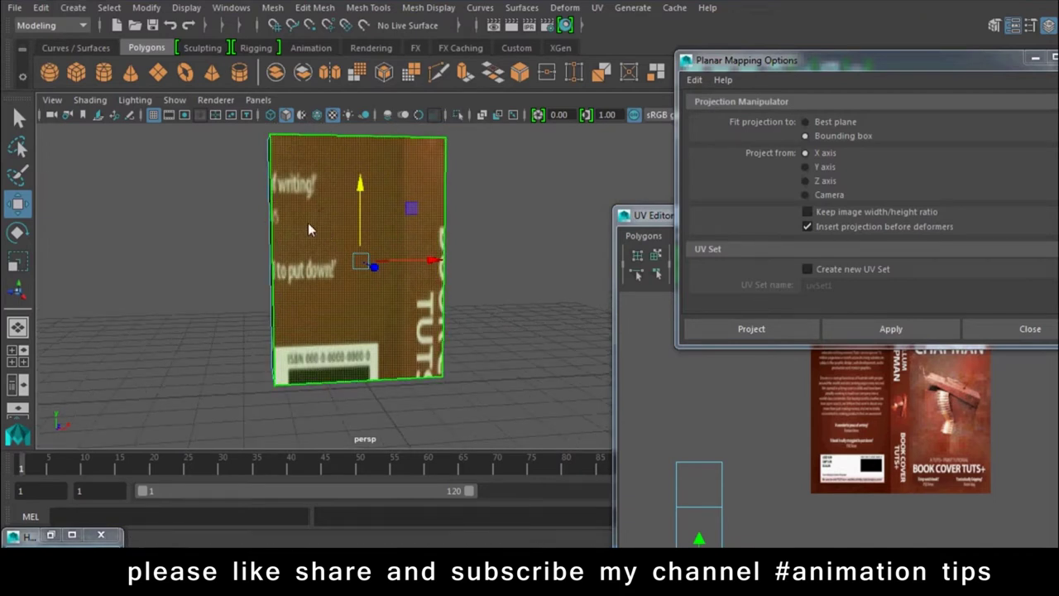
pyautogui.moveTo(262, 317)
pyautogui.keyDown('alt'); pyautogui.mouseDown()
pyautogui.moveTo(409, 319)
pyautogui.moveTo(414, 260)
pyautogui.mouseUp(); pyautogui.keyUp('alt')
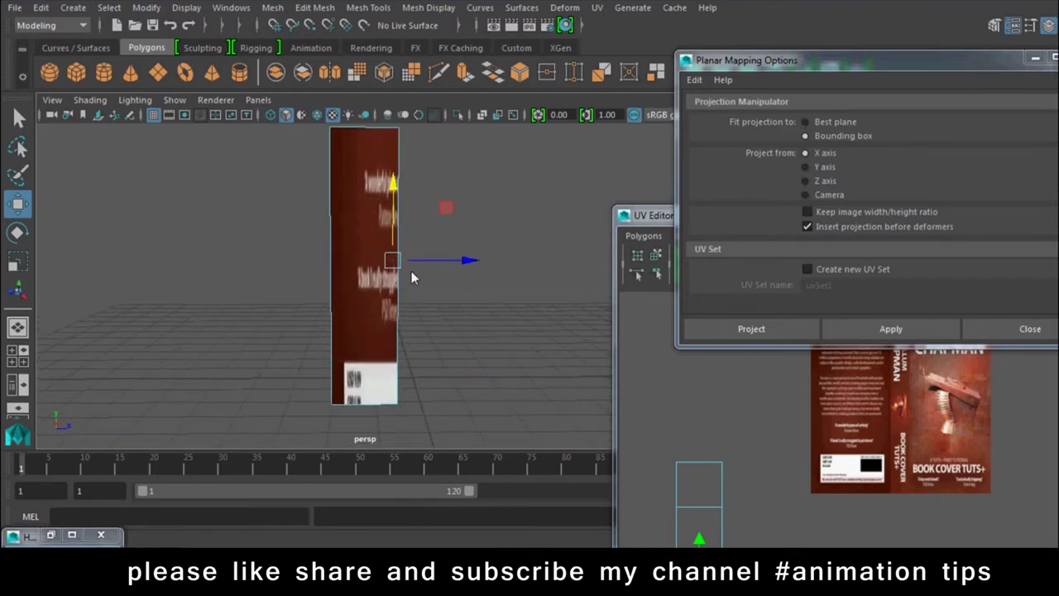
pyautogui.moveTo(414, 269)
pyautogui.keyDown('alt'); pyautogui.mouseDown()
pyautogui.moveTo(477, 298)
pyautogui.moveTo(419, 260)
pyautogui.mouseUp(); pyautogui.keyUp('alt')
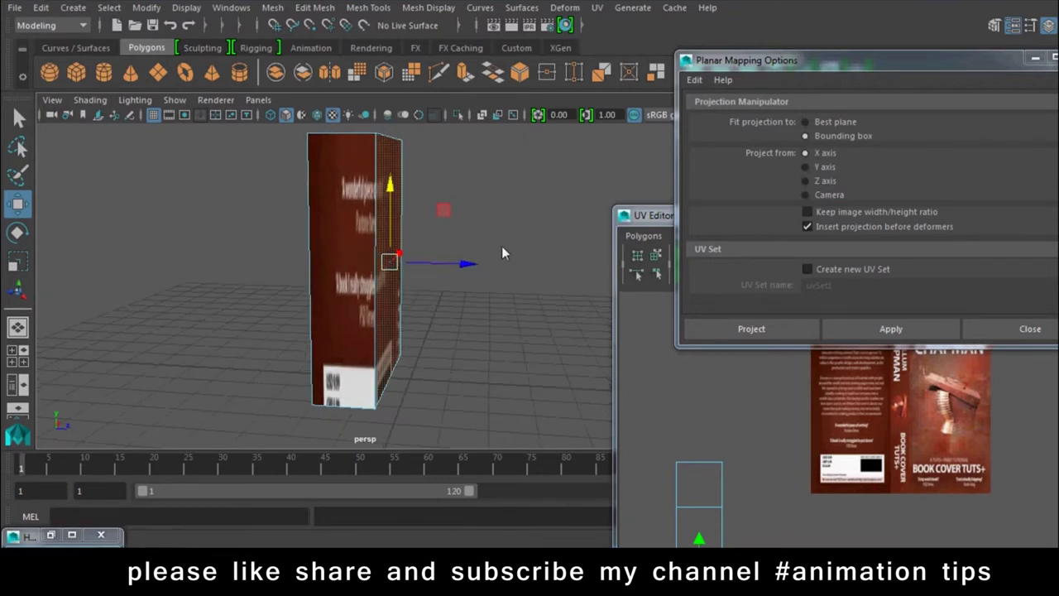
pyautogui.click(832, 183)
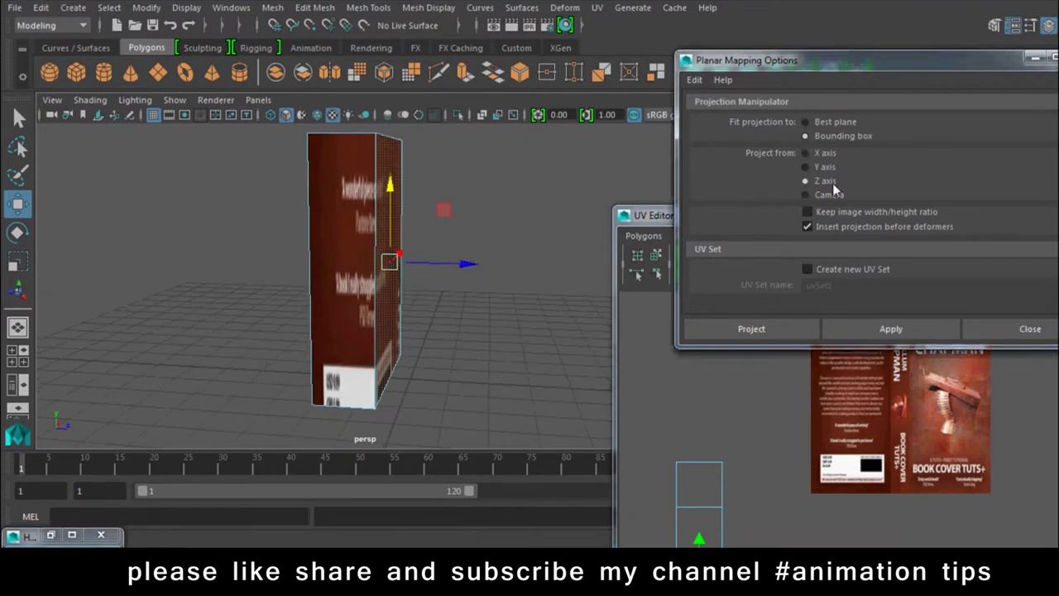
pyautogui.click(867, 336)
pyautogui.keyDown('alt'); pyautogui.moveTo(555, 299); pyautogui.dragTo(456, 235); pyautogui.keyUp('alt')
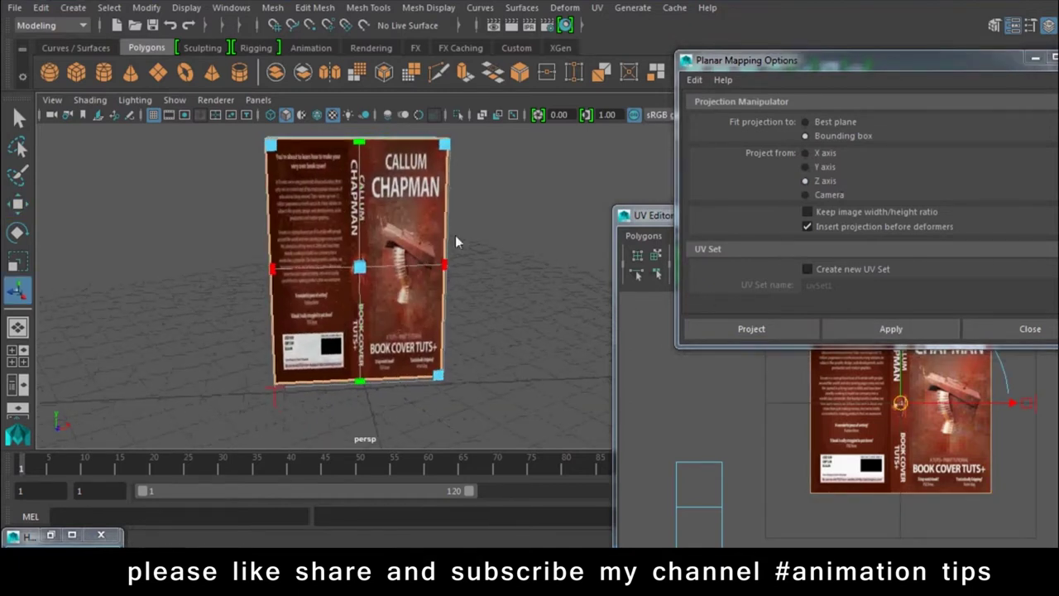
# Narrow the projection to the front cover and shift the right-edge UVs slightly left.
pyautogui.moveTo(786, 62); pyautogui.dragTo(48, 498)
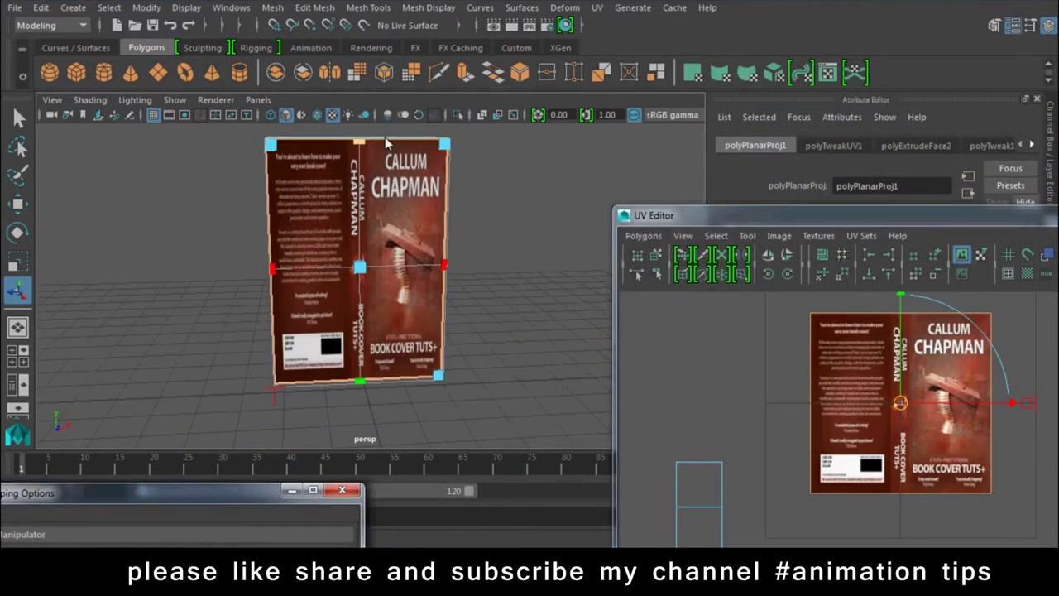
pyautogui.keyDown('alt'); pyautogui.moveTo(845, 414); pyautogui.dragTo(909, 227, button='middle'); pyautogui.keyUp('alt')
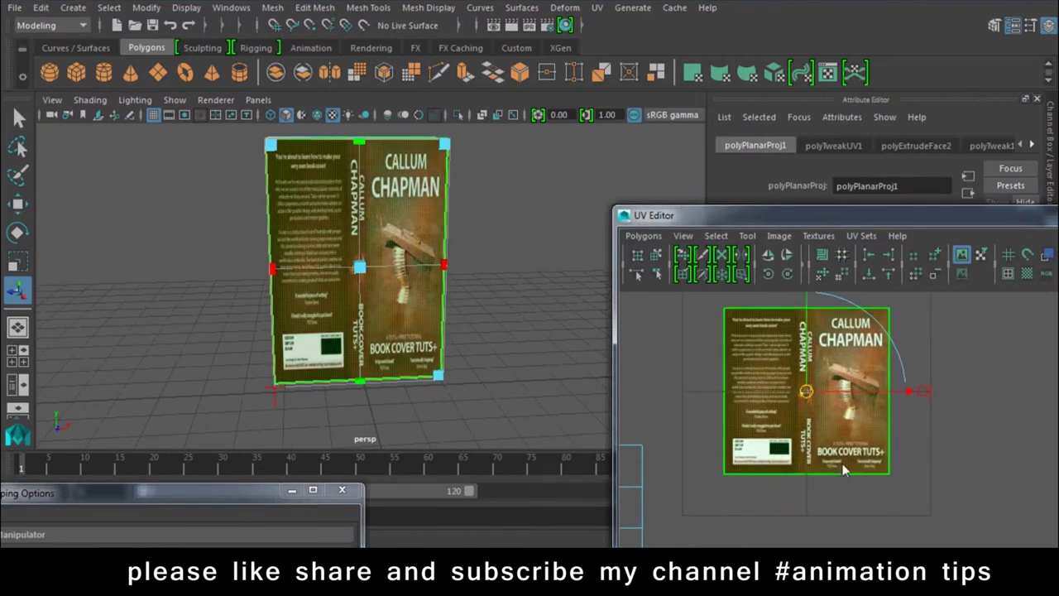
pyautogui.moveTo(918, 392)
pyautogui.mouseDown()
pyautogui.moveTo(857, 399)
pyautogui.moveTo(897, 397)
pyautogui.mouseUp()
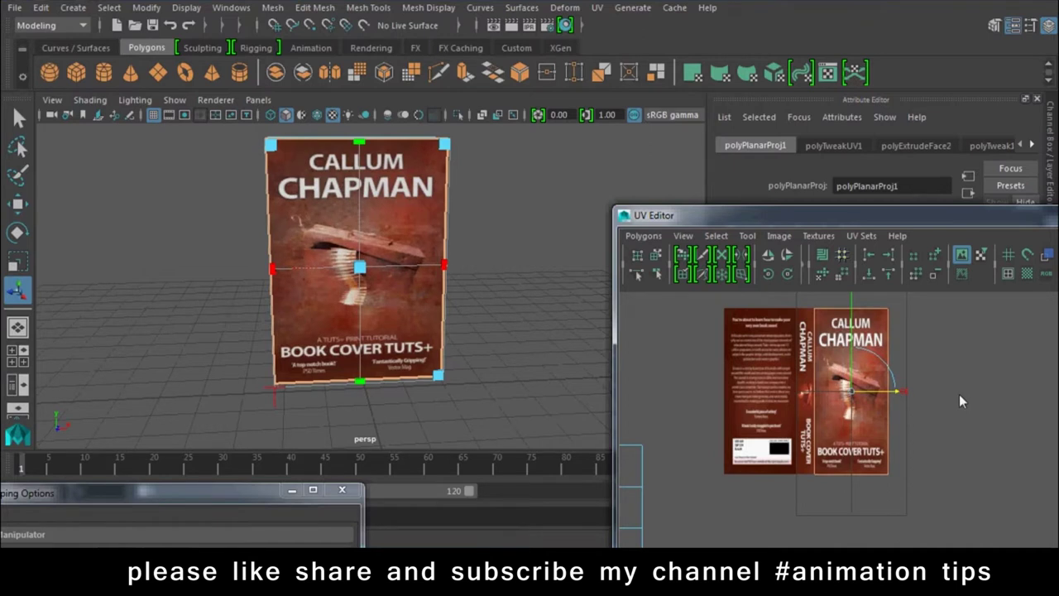
pyautogui.click(919, 368)
pyautogui.moveTo(884, 344); pyautogui.dragTo(943, 298, button='right')
pyautogui.moveTo(942, 299); pyautogui.dragTo(877, 480)
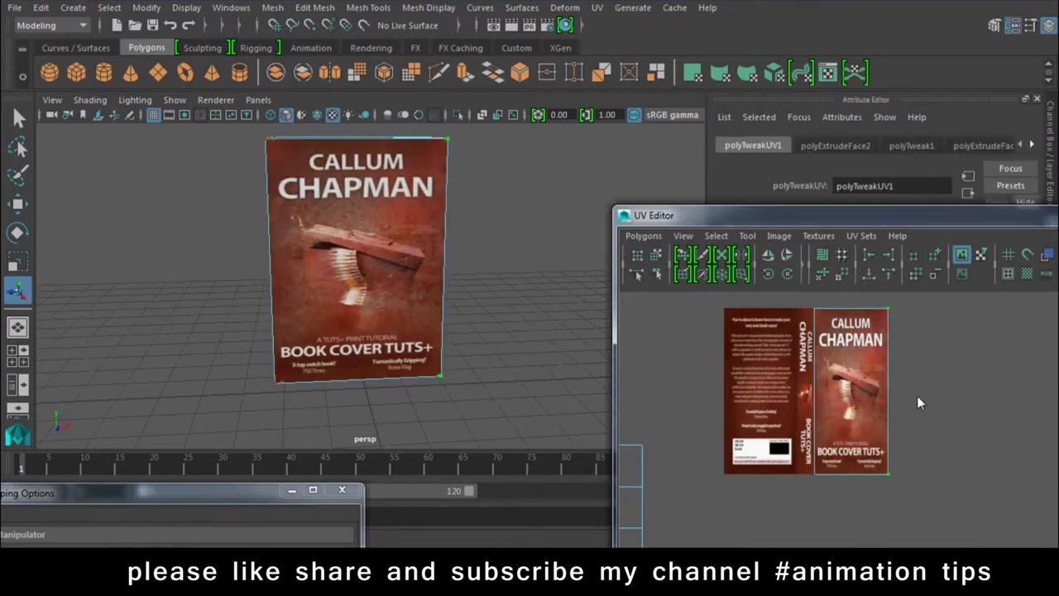
pyautogui.press('w')
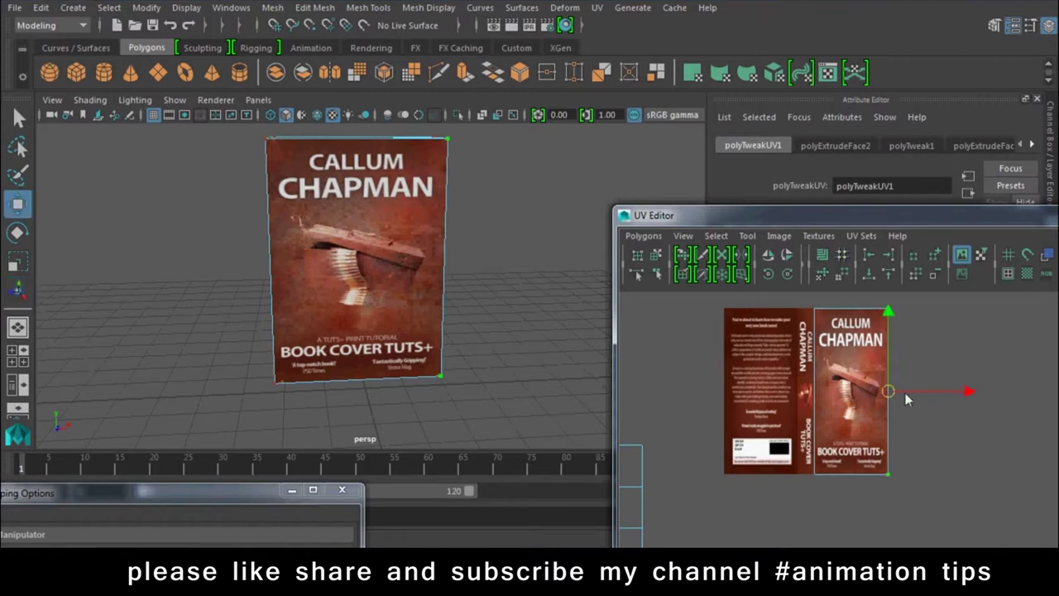
pyautogui.moveTo(964, 396)
pyautogui.mouseDown()
pyautogui.moveTo(968, 413)
pyautogui.moveTo(948, 405)
pyautogui.moveTo(968, 414)
pyautogui.mouseUp()
pyautogui.keyDown('alt'); pyautogui.moveTo(451, 310); pyautogui.dragTo(508, 260); pyautogui.keyUp('alt')
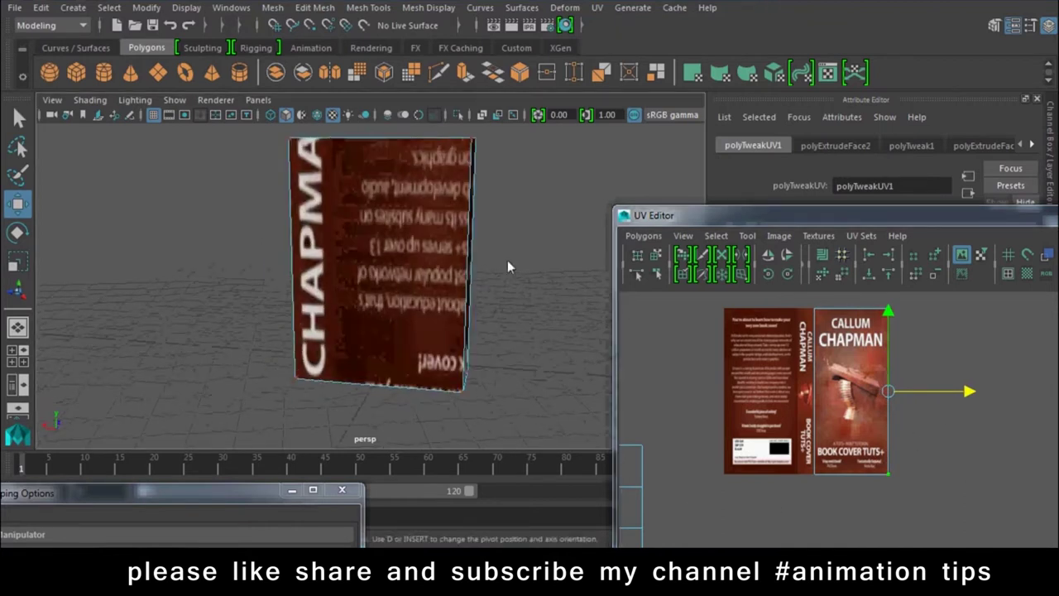
pyautogui.moveTo(433, 169); pyautogui.dragTo(423, 214, button='right')
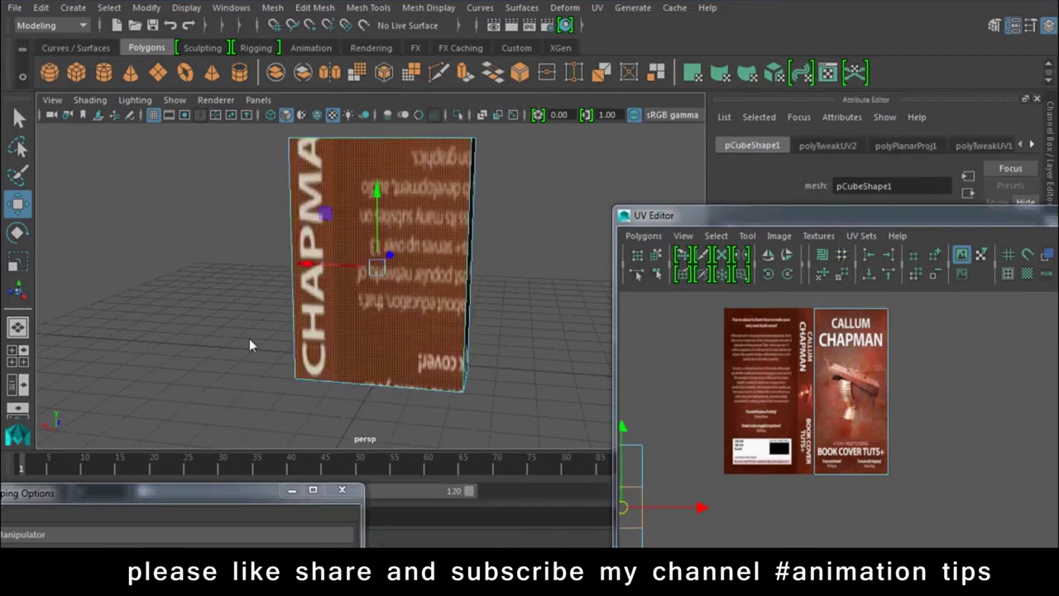
pyautogui.keyDown('alt'); pyautogui.moveTo(252, 346); pyautogui.dragTo(378, 261); pyautogui.keyUp('alt')
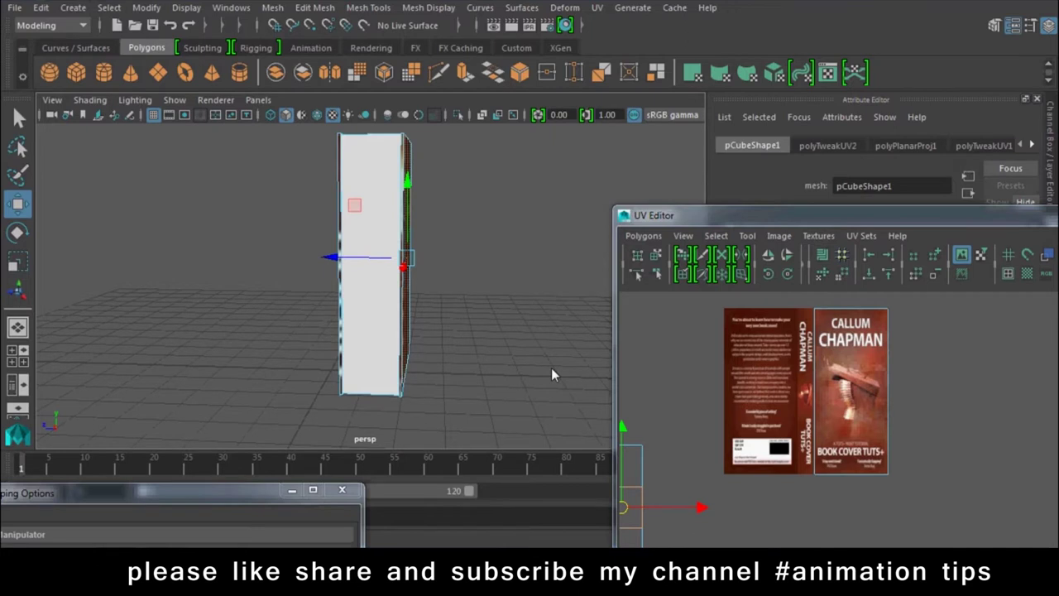
pyautogui.moveTo(374, 310)
pyautogui.keyDown('alt'); pyautogui.mouseDown()
pyautogui.moveTo(416, 314)
pyautogui.moveTo(316, 260)
pyautogui.mouseUp(); pyautogui.keyUp('alt')
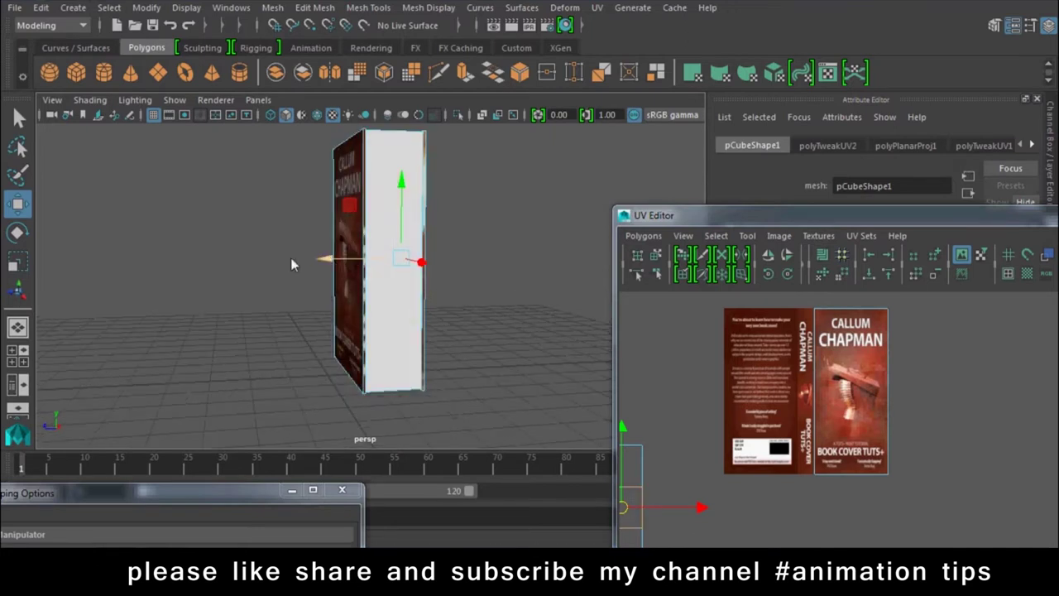
pyautogui.moveTo(178, 495)
pyautogui.mouseDown()
pyautogui.moveTo(469, 159)
pyautogui.moveTo(440, 125)
pyautogui.moveTo(271, 429)
pyautogui.mouseUp()
# Project the blank back face and fit its UVs over the back-cover artwork.
pyautogui.click(313, 387)
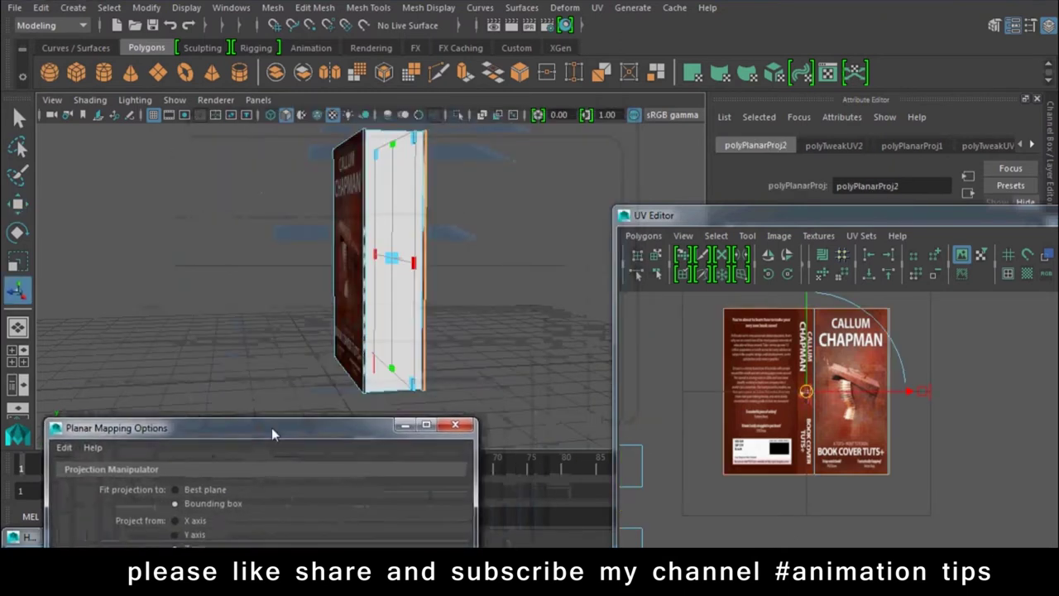
pyautogui.click(920, 393)
pyautogui.moveTo(863, 400); pyautogui.dragTo(810, 400)
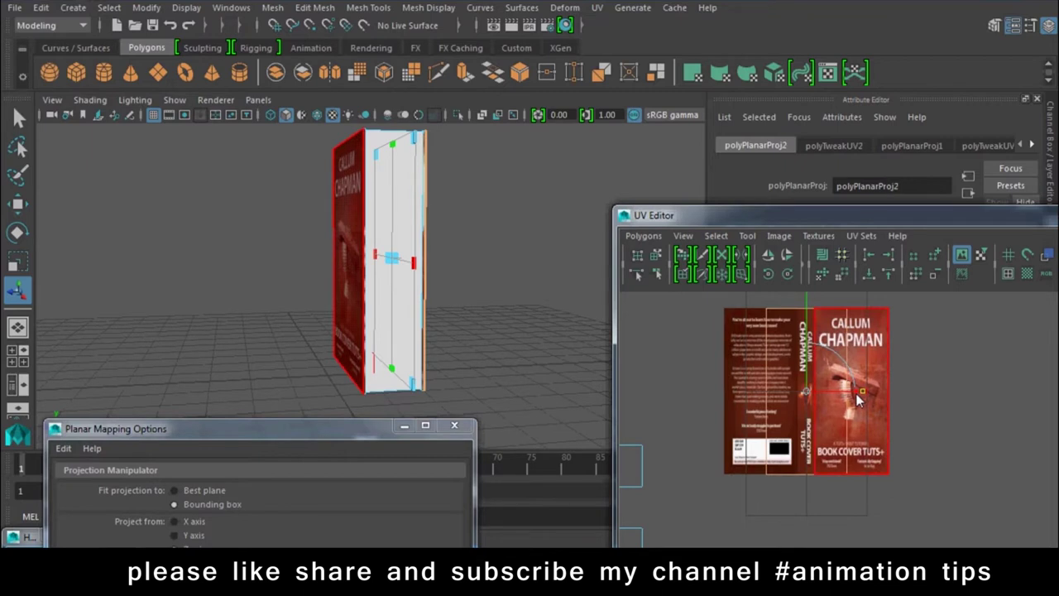
pyautogui.click(790, 377)
pyautogui.moveTo(745, 372); pyautogui.dragTo(746, 374, button='right')
pyautogui.moveTo(743, 492); pyautogui.dragTo(743, 490)
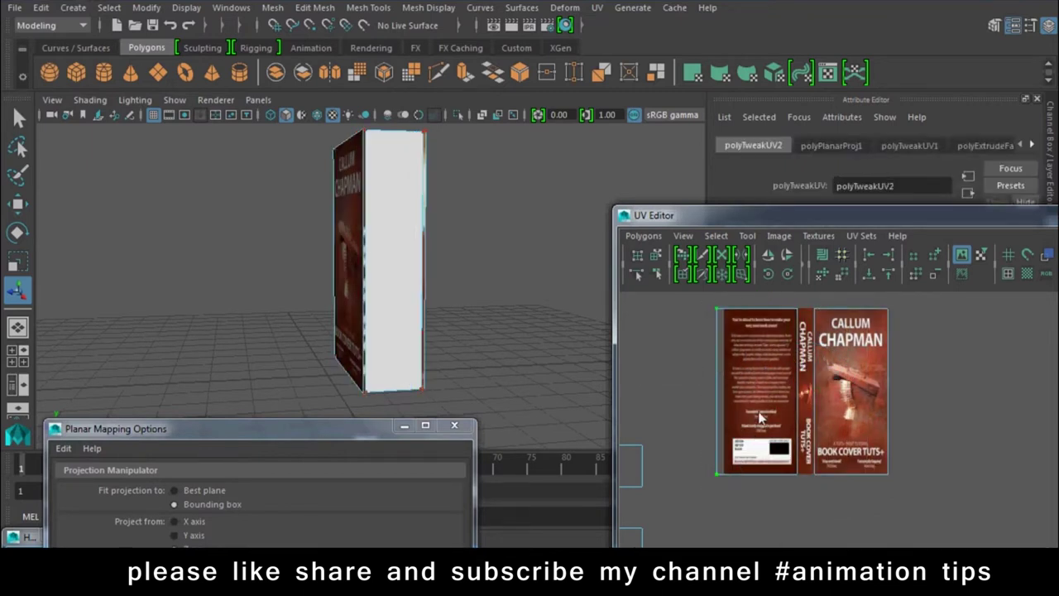
pyautogui.press('w')
pyautogui.moveTo(789, 397); pyautogui.dragTo(801, 397)
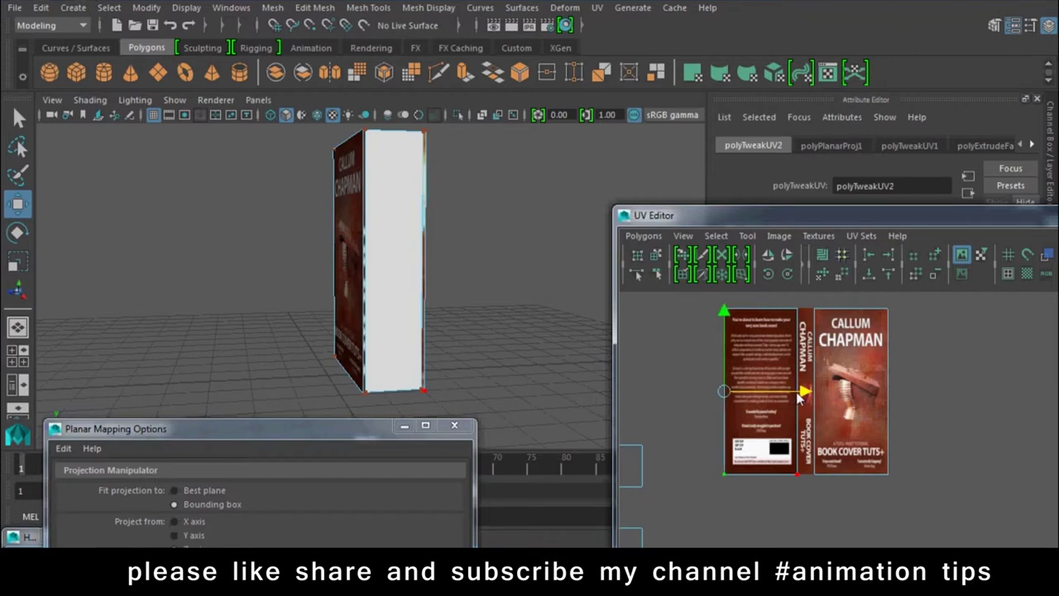
# Zoom in on the back-cover text and select its UV shell.
pyautogui.click(452, 326)
pyautogui.moveTo(452, 326)
pyautogui.keyDown('alt'); pyautogui.mouseDown()
pyautogui.moveTo(617, 307)
pyautogui.moveTo(333, 311)
pyautogui.moveTo(252, 269)
pyautogui.mouseUp(); pyautogui.keyUp('alt')
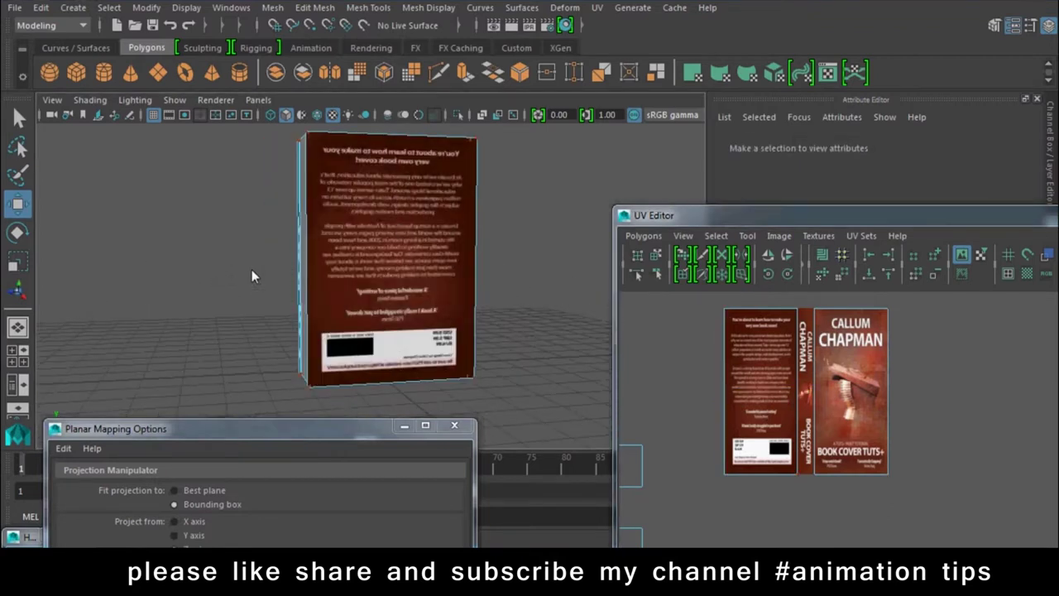
pyautogui.keyDown('alt'); pyautogui.moveTo(370, 226); pyautogui.dragTo(432, 354, button='right'); pyautogui.keyUp('alt')
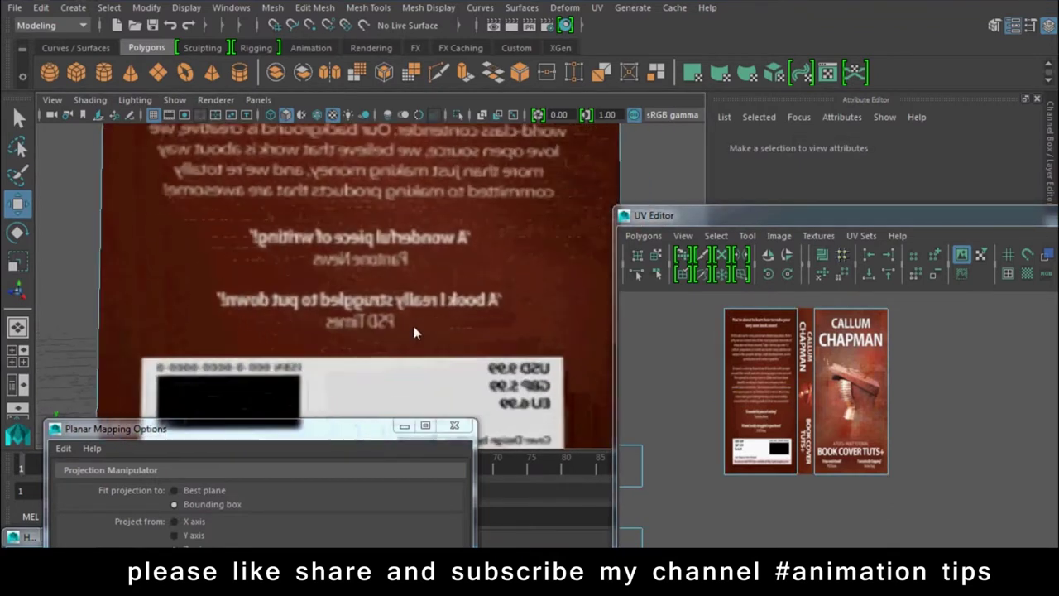
pyautogui.keyDown('alt'); pyautogui.moveTo(433, 361); pyautogui.dragTo(432, 259, button='middle'); pyautogui.keyUp('alt')
pyautogui.moveTo(769, 375); pyautogui.dragTo(821, 379, button='right')
pyautogui.moveTo(775, 439); pyautogui.dragTo(802, 484)
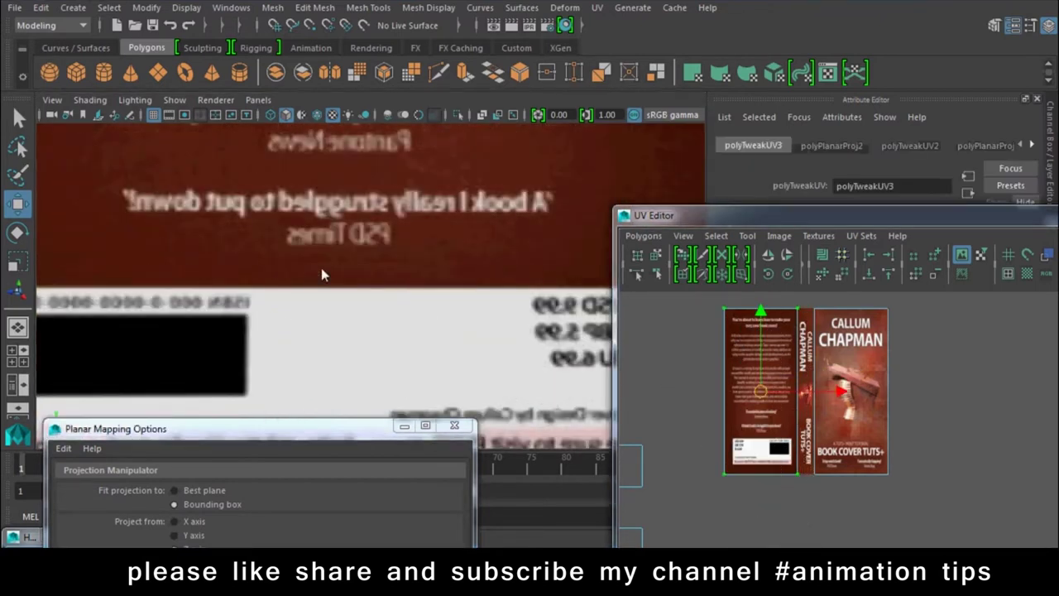
pyautogui.click(691, 308)
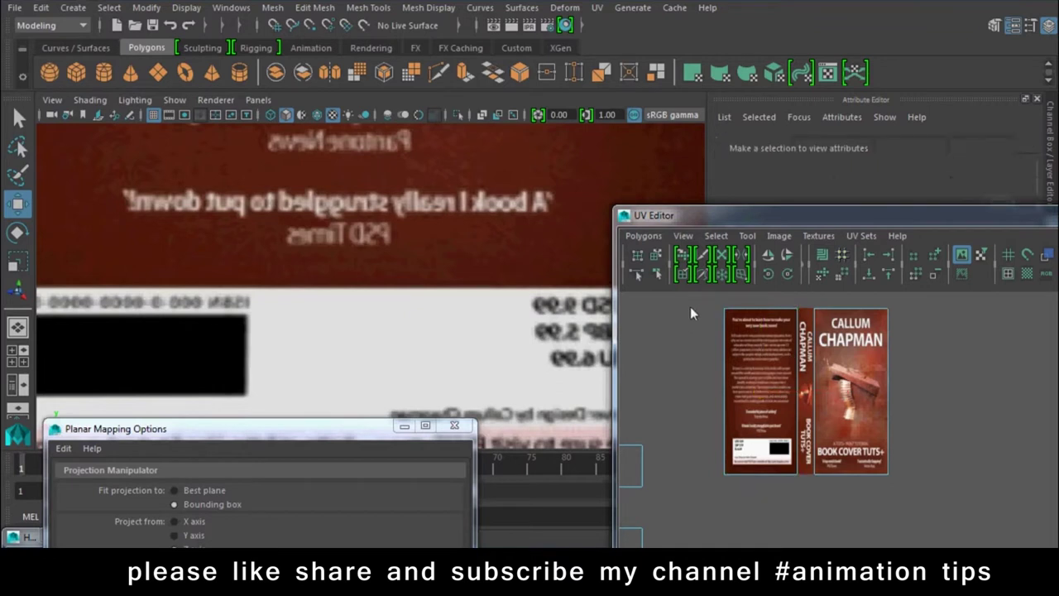
pyautogui.moveTo(763, 458); pyautogui.dragTo(805, 499)
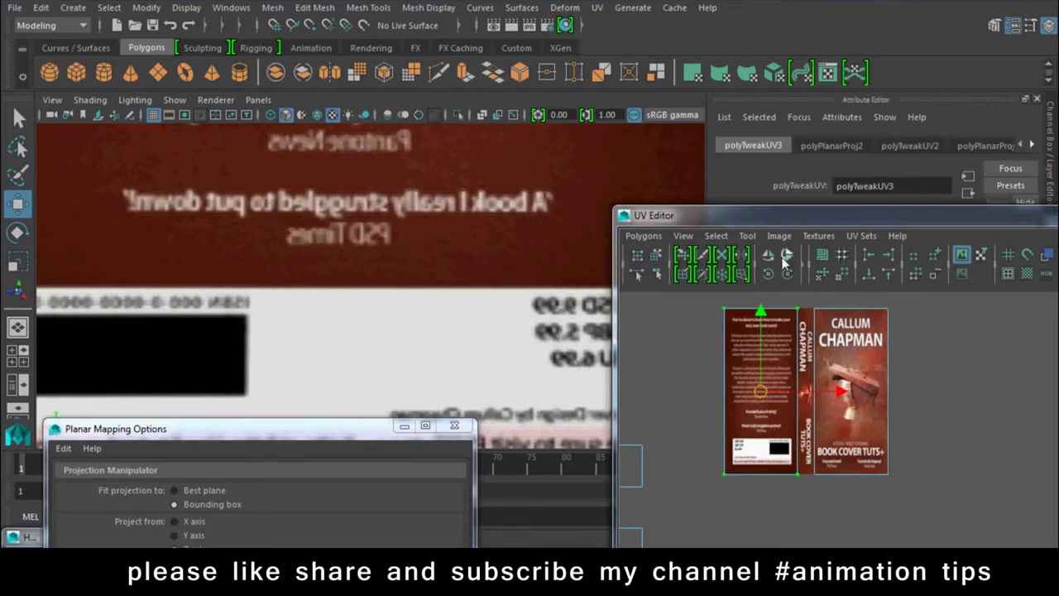
# Flip the back-cover UVs horizontally so the blurb reads unmirrored.
pyautogui.click(784, 258)
pyautogui.click(784, 259)
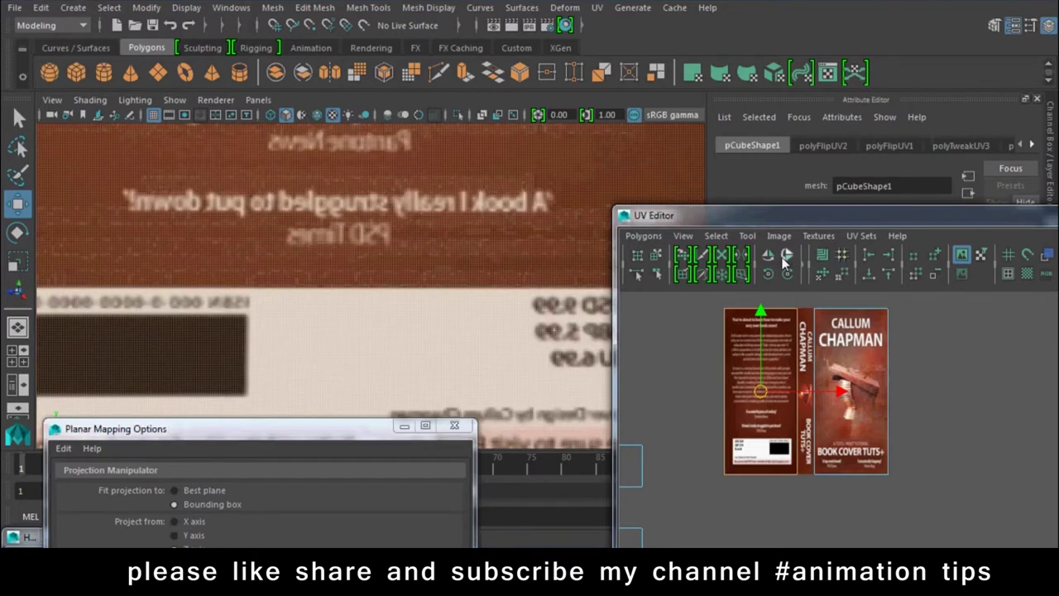
pyautogui.click(768, 256)
pyautogui.click(768, 256)
pyautogui.click(768, 257)
pyautogui.click(768, 257)
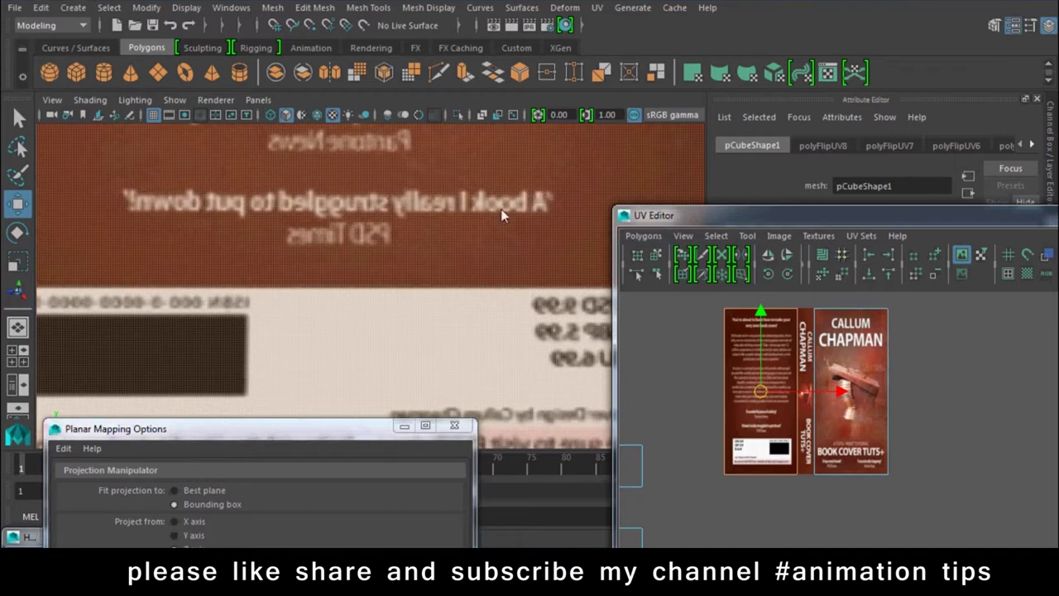
pyautogui.click(779, 257)
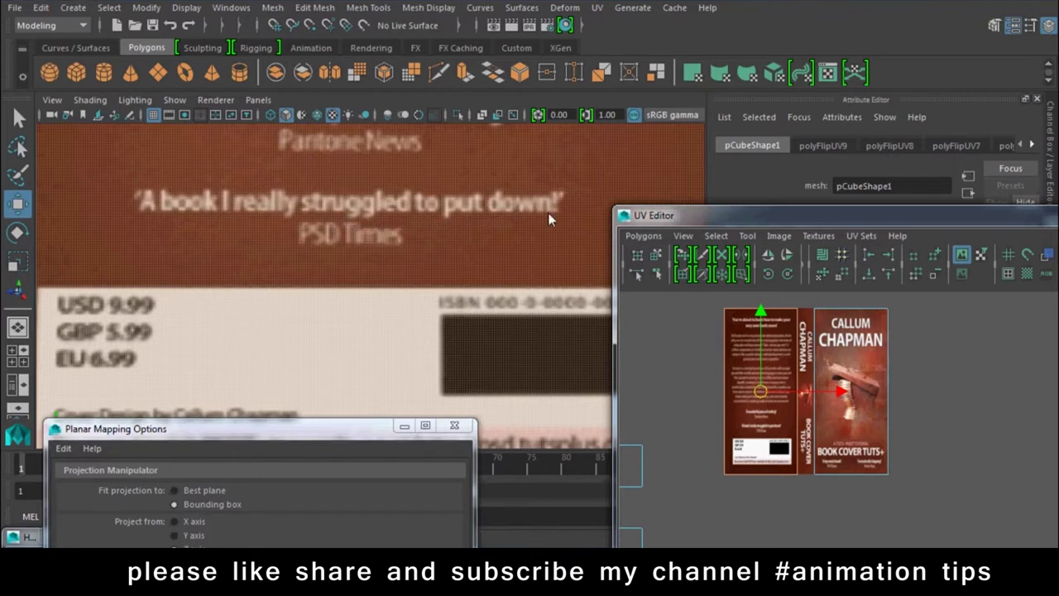
pyautogui.scroll(-5, 530, 215)
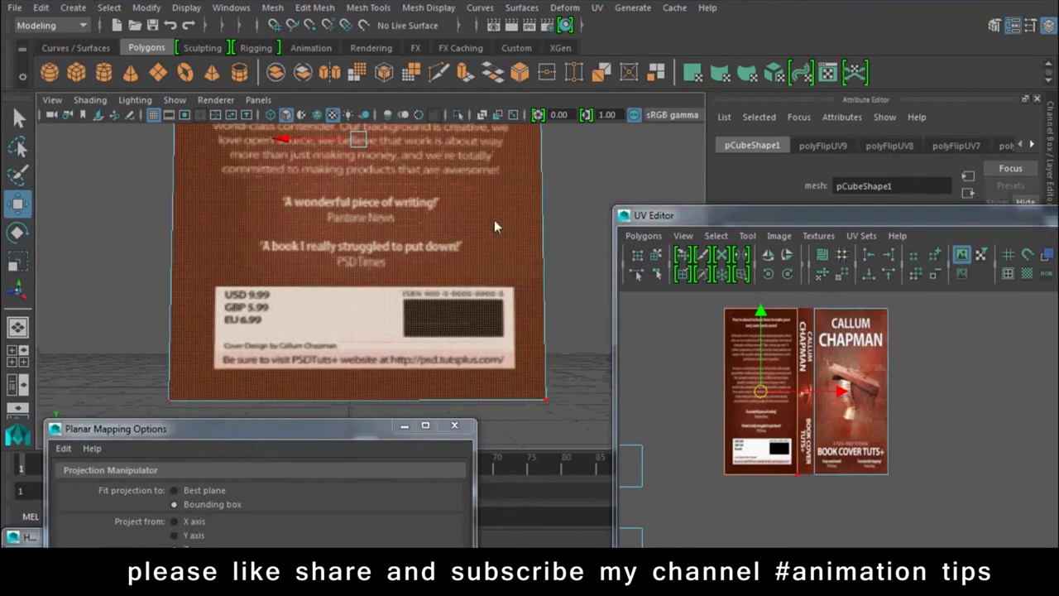
pyautogui.click(595, 206)
pyautogui.scroll(-3, 365, 209)
pyautogui.scroll(-2, 354, 247)
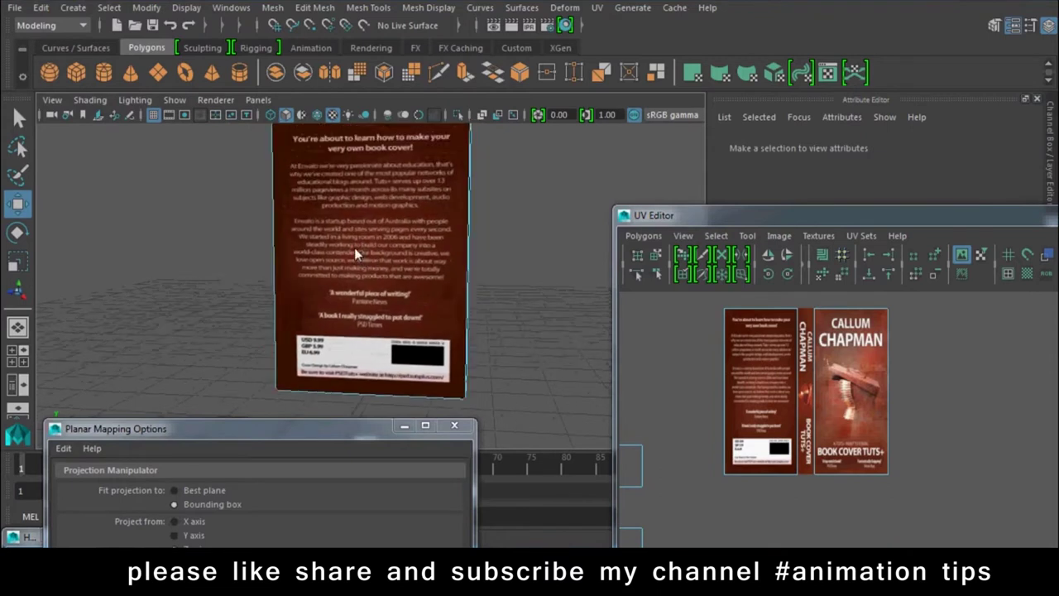
pyautogui.moveTo(355, 247)
pyautogui.keyDown('alt'); pyautogui.mouseDown()
pyautogui.moveTo(441, 213)
pyautogui.moveTo(207, 225)
pyautogui.moveTo(377, 196)
pyautogui.moveTo(341, 240)
pyautogui.mouseUp(); pyautogui.keyUp('alt')
# Select the spine face and apply a Best plane planar projection.
pyautogui.moveTo(348, 132); pyautogui.dragTo(347, 206, button='right')
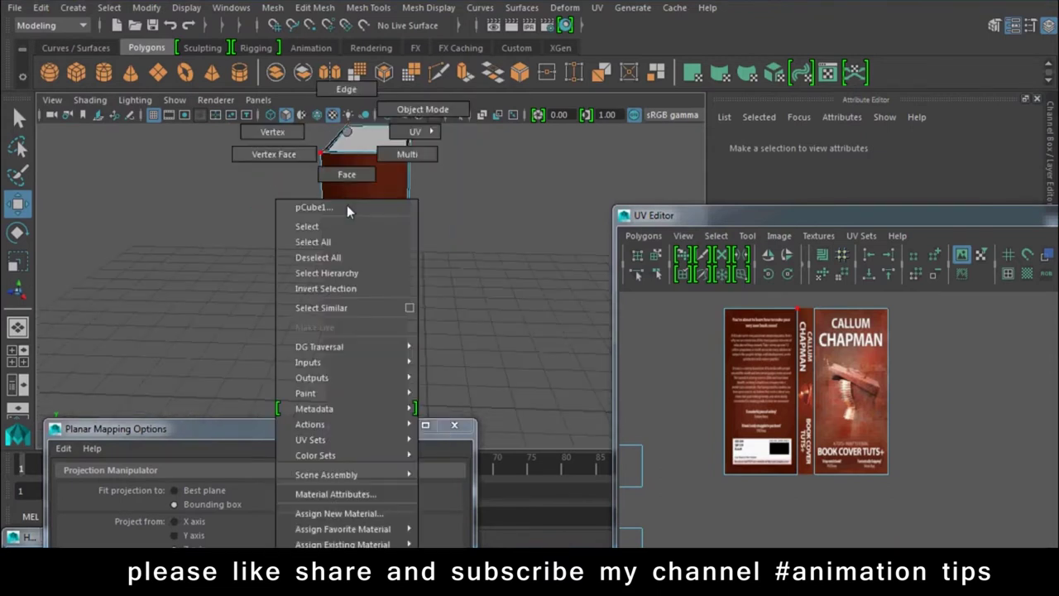
pyautogui.moveTo(331, 240)
pyautogui.keyDown('alt'); pyautogui.mouseDown()
pyautogui.moveTo(239, 366)
pyautogui.moveTo(442, 343)
pyautogui.moveTo(417, 317)
pyautogui.moveTo(449, 372)
pyautogui.moveTo(414, 323)
pyautogui.moveTo(449, 315)
pyautogui.moveTo(505, 322)
pyautogui.moveTo(517, 361)
pyautogui.moveTo(366, 314)
pyautogui.mouseUp(); pyautogui.keyUp('alt')
pyautogui.moveTo(351, 257)
pyautogui.keyDown('alt'); pyautogui.mouseDown()
pyautogui.moveTo(405, 259)
pyautogui.moveTo(447, 180)
pyautogui.moveTo(449, 152)
pyautogui.mouseUp(); pyautogui.keyUp('alt')
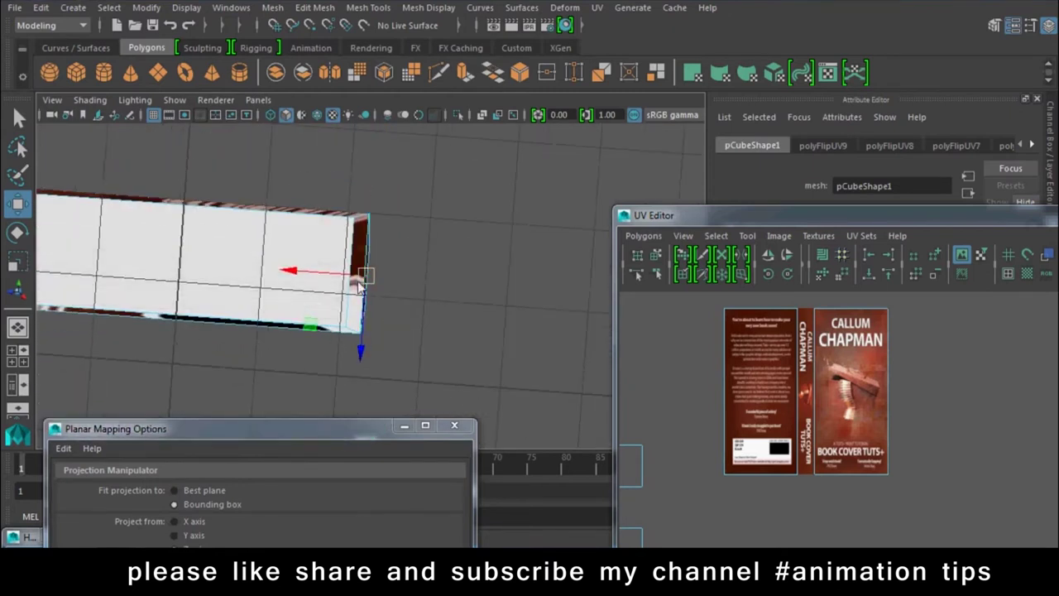
pyautogui.moveTo(379, 201)
pyautogui.keyDown('alt'); pyautogui.mouseDown()
pyautogui.moveTo(392, 292)
pyautogui.moveTo(377, 318)
pyautogui.mouseUp(); pyautogui.keyUp('alt')
pyautogui.click(300, 373)
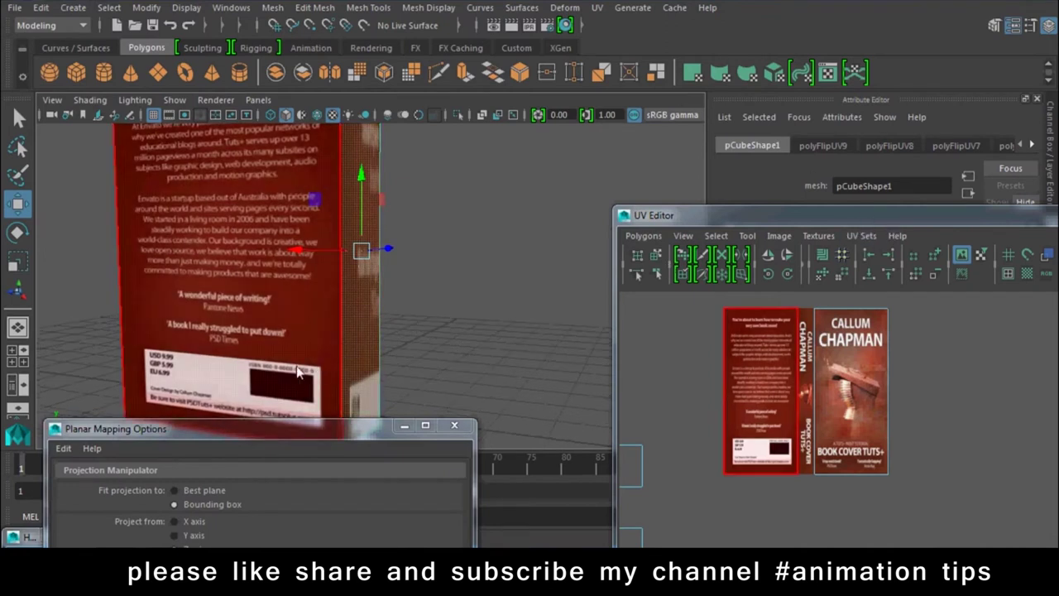
pyautogui.moveTo(265, 433); pyautogui.dragTo(754, 66)
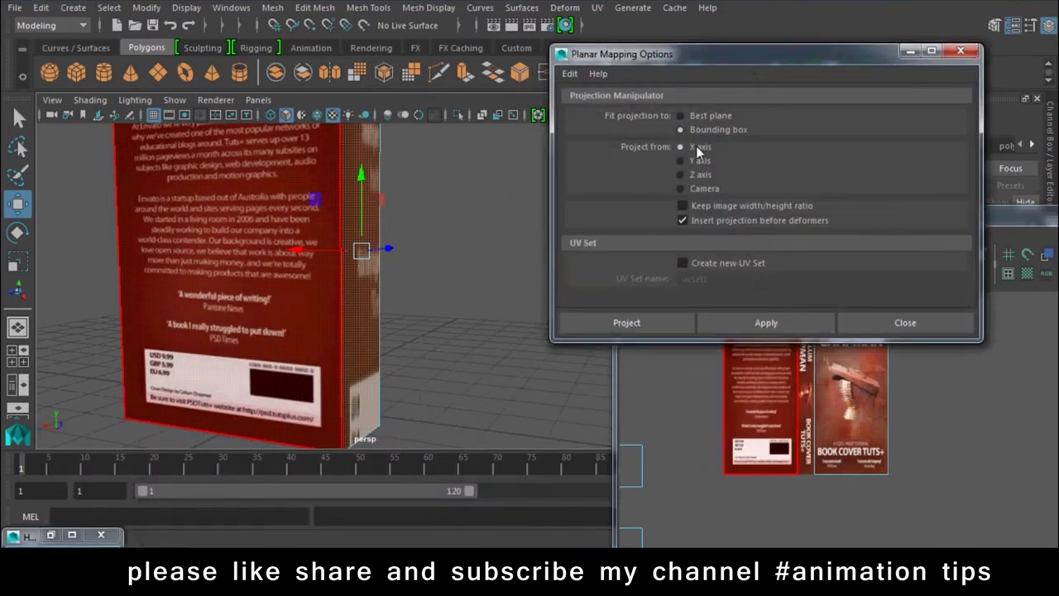
pyautogui.click(703, 115)
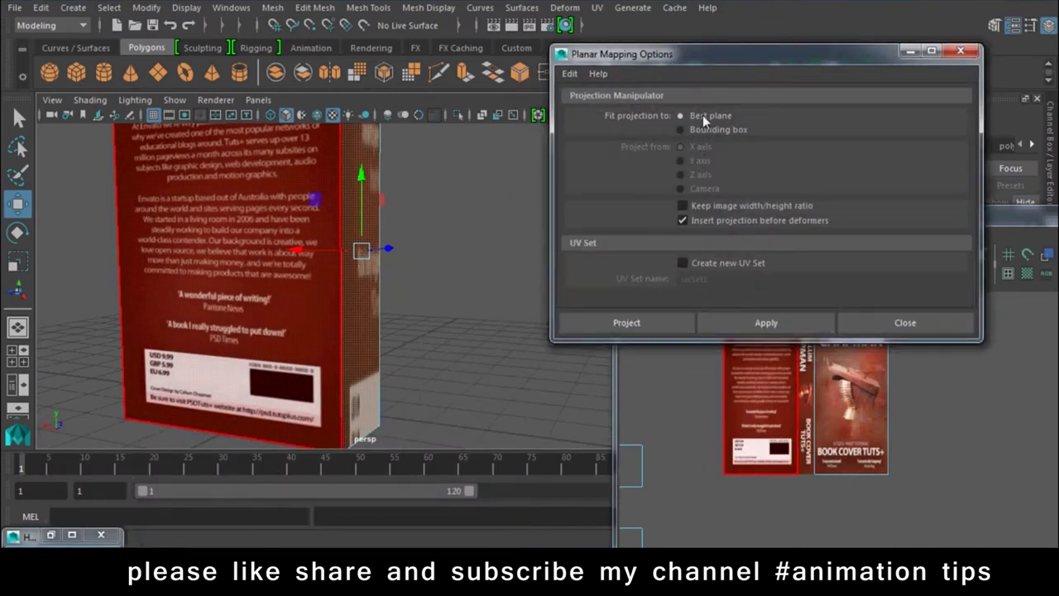
pyautogui.click(739, 322)
# Squeeze and nudge the projected UVs onto the cover image's spine strip.
pyautogui.moveTo(380, 284)
pyautogui.keyDown('alt'); pyautogui.mouseDown()
pyautogui.moveTo(294, 311)
pyautogui.moveTo(454, 251)
pyautogui.mouseUp(); pyautogui.keyUp('alt')
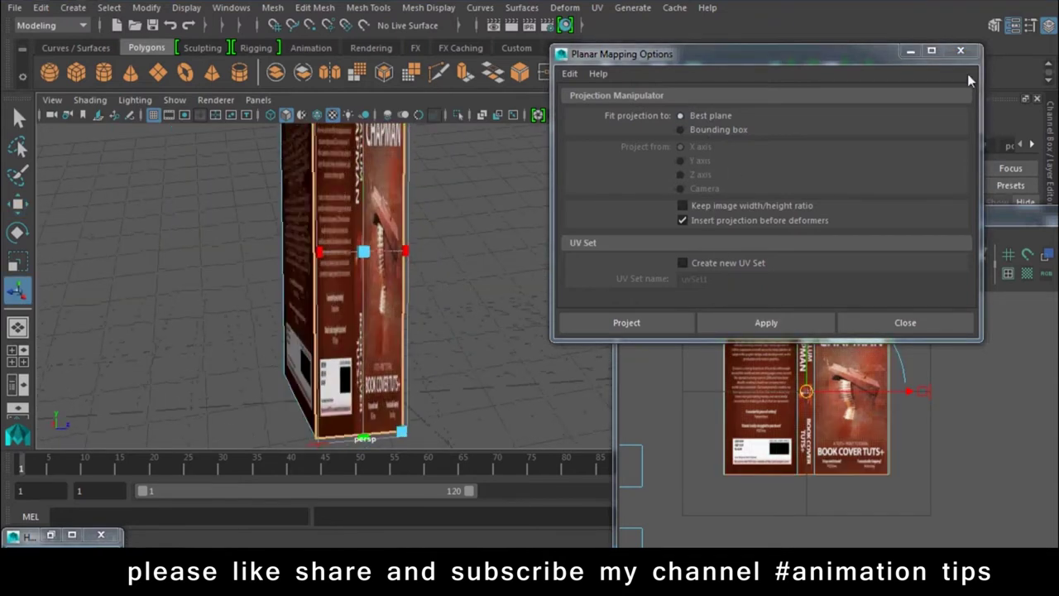
pyautogui.click(906, 322)
pyautogui.moveTo(883, 403); pyautogui.dragTo(816, 408)
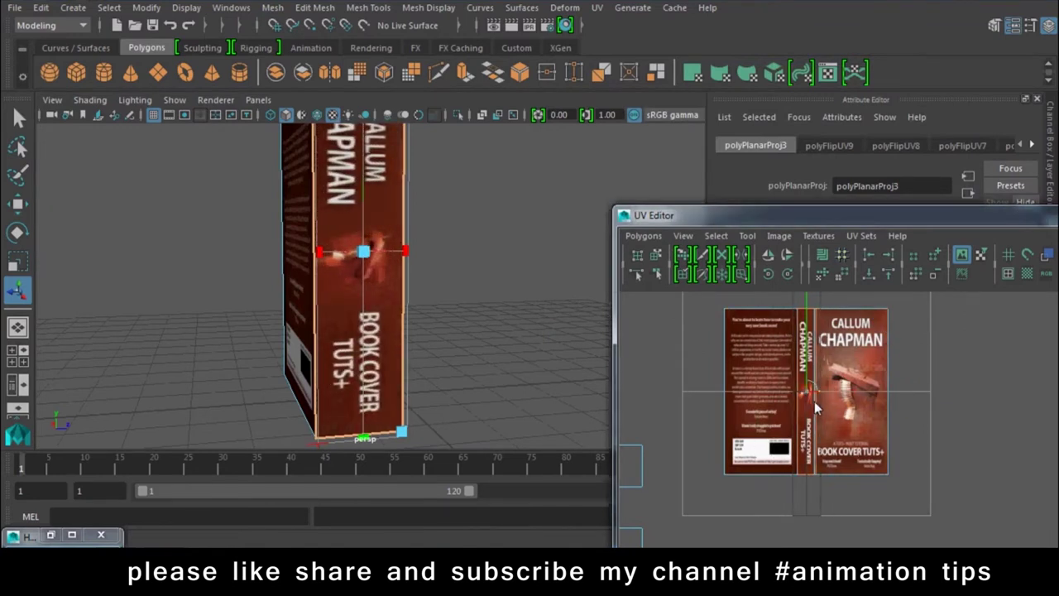
pyautogui.moveTo(816, 407)
pyautogui.keyDown('alt'); pyautogui.mouseDown(button='right')
pyautogui.moveTo(1026, 547)
pyautogui.moveTo(727, 379)
pyautogui.moveTo(820, 363)
pyautogui.mouseUp(button='right'); pyautogui.keyUp('alt')
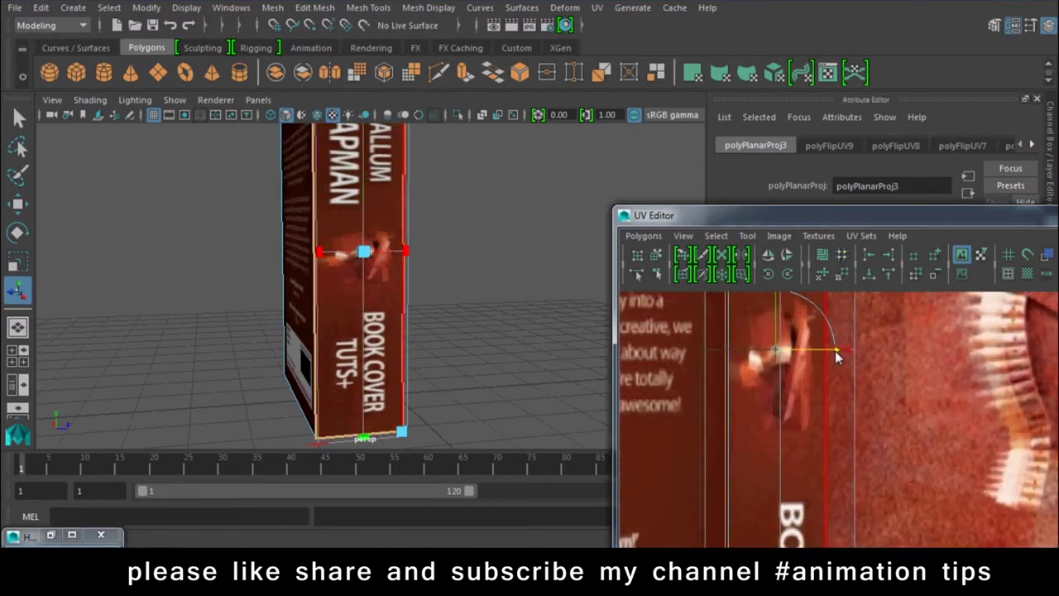
pyautogui.moveTo(837, 356); pyautogui.dragTo(839, 352)
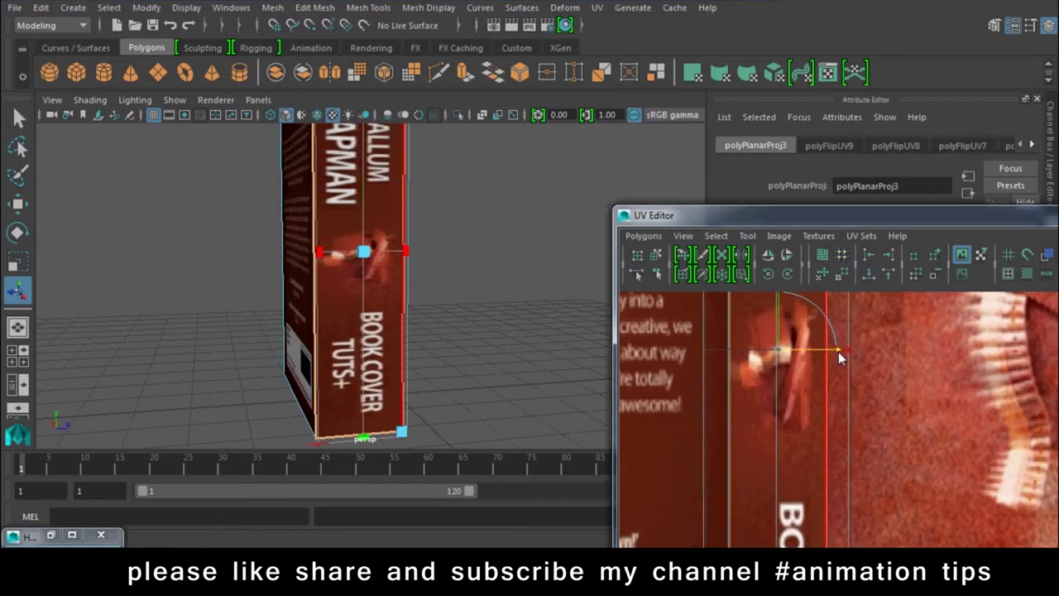
# Return to whole-object selection mode and close the UV Editor.
pyautogui.keyDown('alt'); pyautogui.moveTo(389, 315); pyautogui.dragTo(341, 327); pyautogui.keyUp('alt')
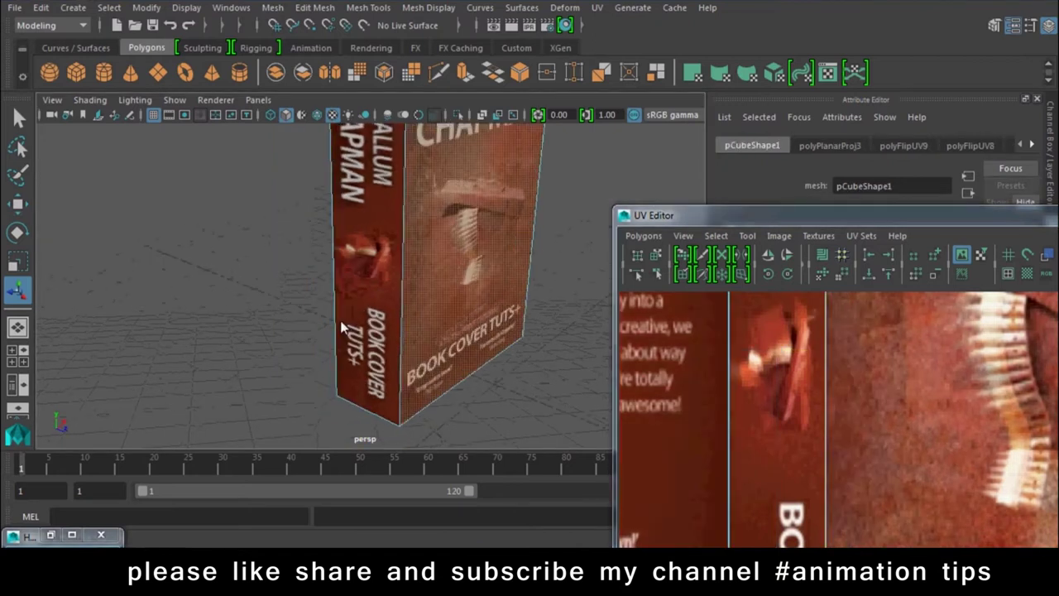
pyautogui.rightClick(389, 200)
pyautogui.click(560, 224)
pyautogui.scroll(-3, 560, 224)
pyautogui.moveTo(561, 224)
pyautogui.keyDown('alt'); pyautogui.mouseDown()
pyautogui.moveTo(206, 238)
pyautogui.moveTo(326, 284)
pyautogui.moveTo(917, 272)
pyautogui.moveTo(1053, 292)
pyautogui.mouseUp(); pyautogui.keyUp('alt')
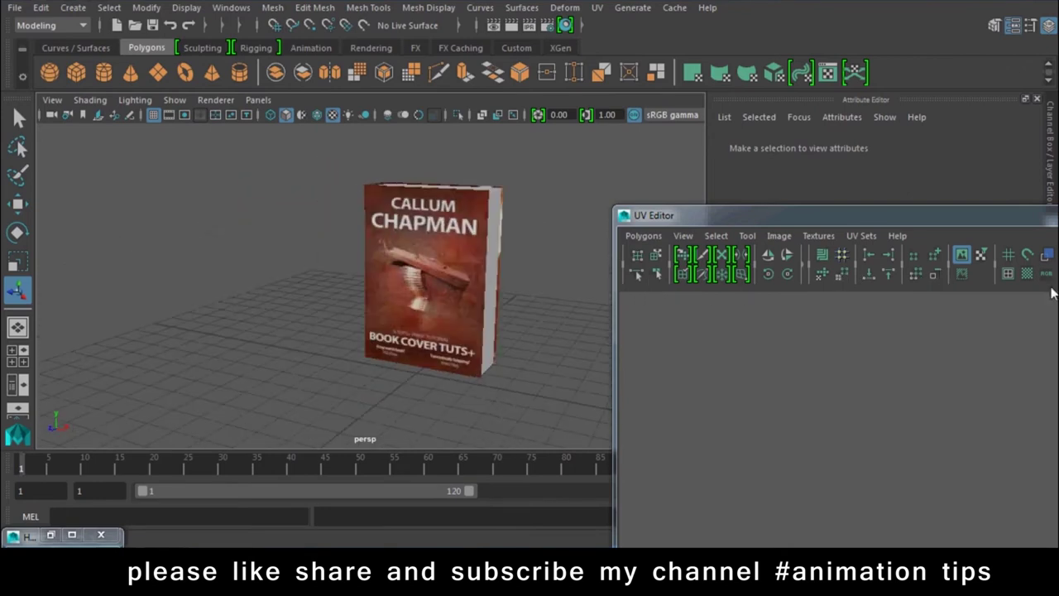
pyautogui.moveTo(1022, 228); pyautogui.dragTo(829, 313)
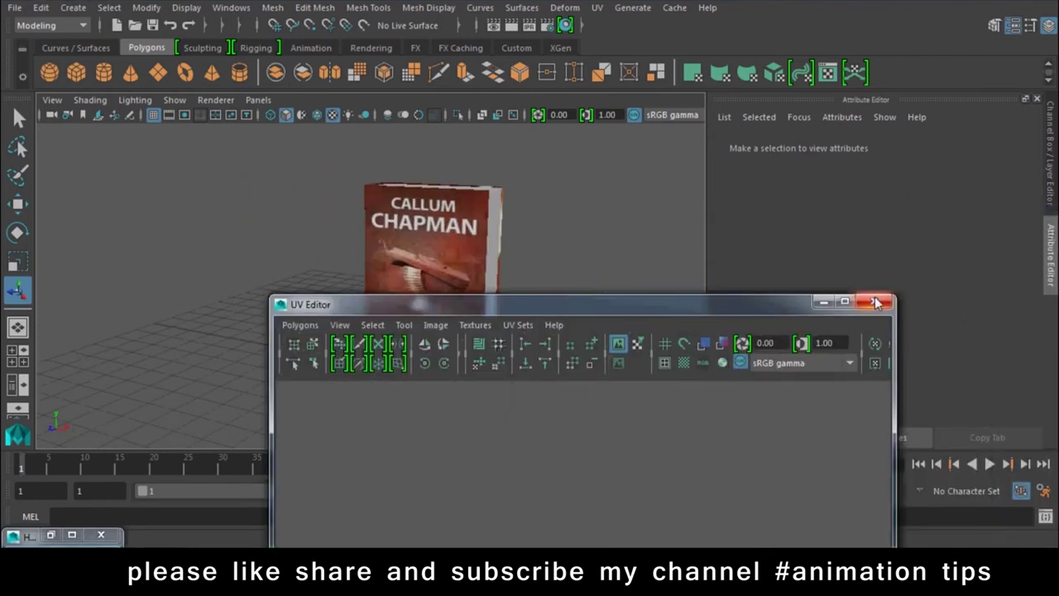
pyautogui.click(879, 305)
# Duplicate the book and slide the copy right beside the original.
pyautogui.keyDown('alt'); pyautogui.moveTo(310, 319); pyautogui.dragTo(393, 288); pyautogui.keyUp('alt')
pyautogui.click(393, 288)
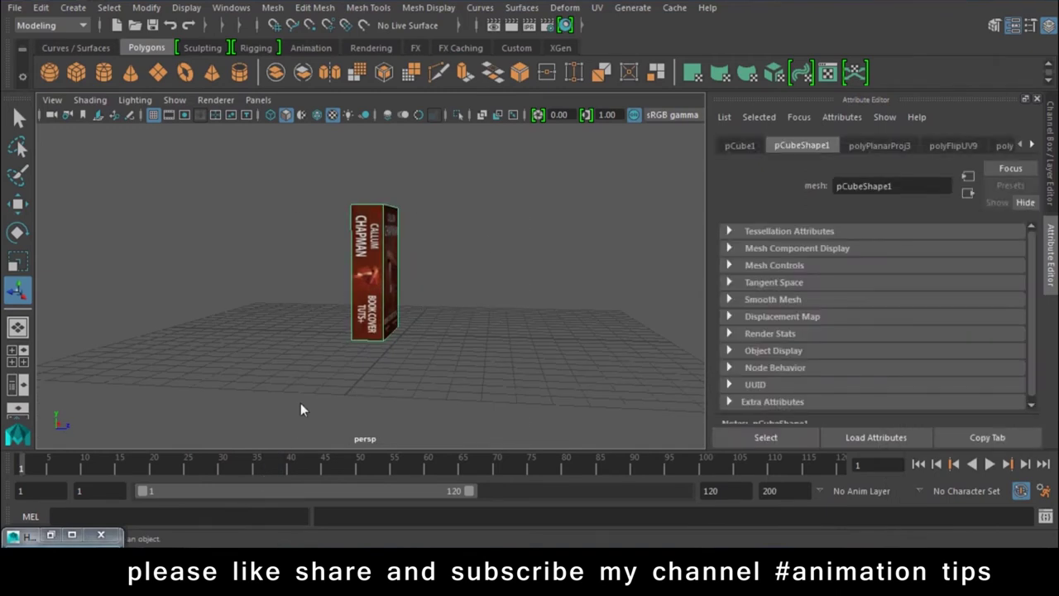
pyautogui.press('w')
pyautogui.hotkey('ctrl', 'd')
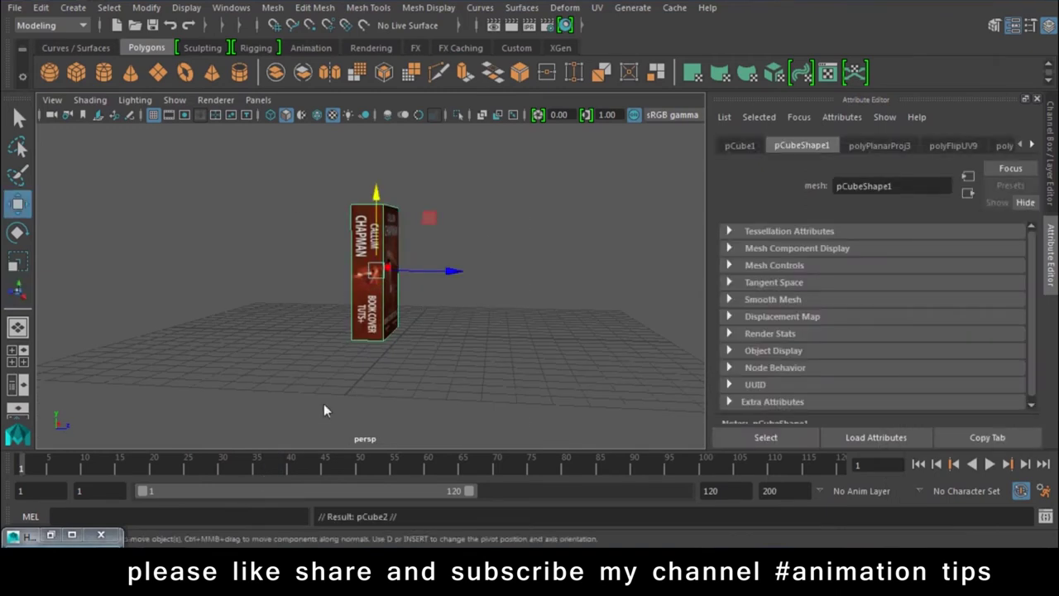
pyautogui.moveTo(454, 274)
pyautogui.mouseDown()
pyautogui.moveTo(487, 281)
pyautogui.moveTo(473, 246)
pyautogui.moveTo(544, 276)
pyautogui.mouseUp()
# Duplicate the book once more and tilt the third book to the right.
pyautogui.press('e')
pyautogui.press('w')
pyautogui.hotkey('ctrl', 'd')
pyautogui.press('r')
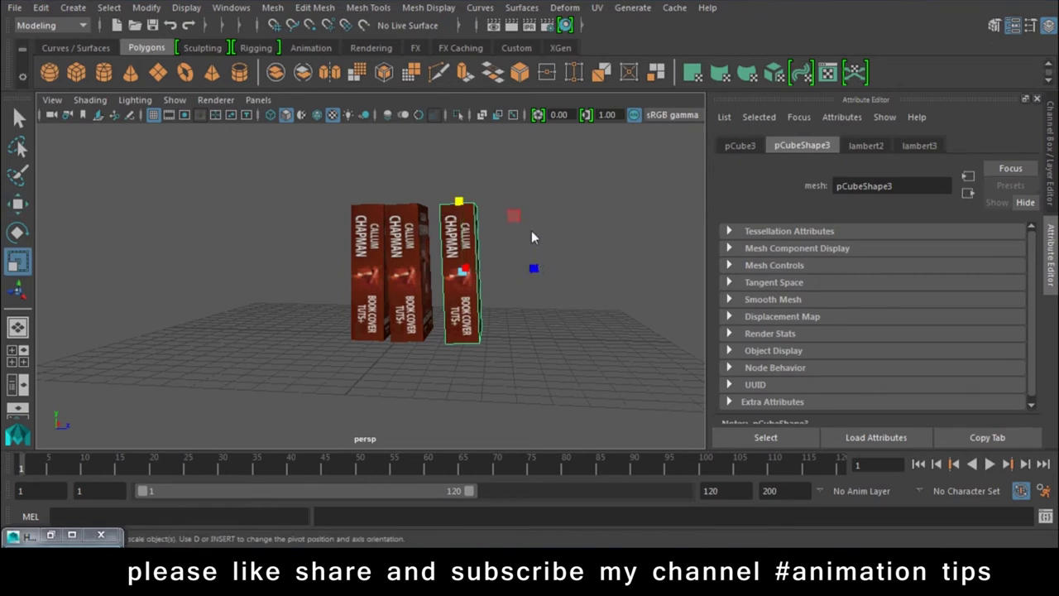
pyautogui.press('e')
pyautogui.moveTo(506, 221); pyautogui.dragTo(486, 209)
pyautogui.press('w')
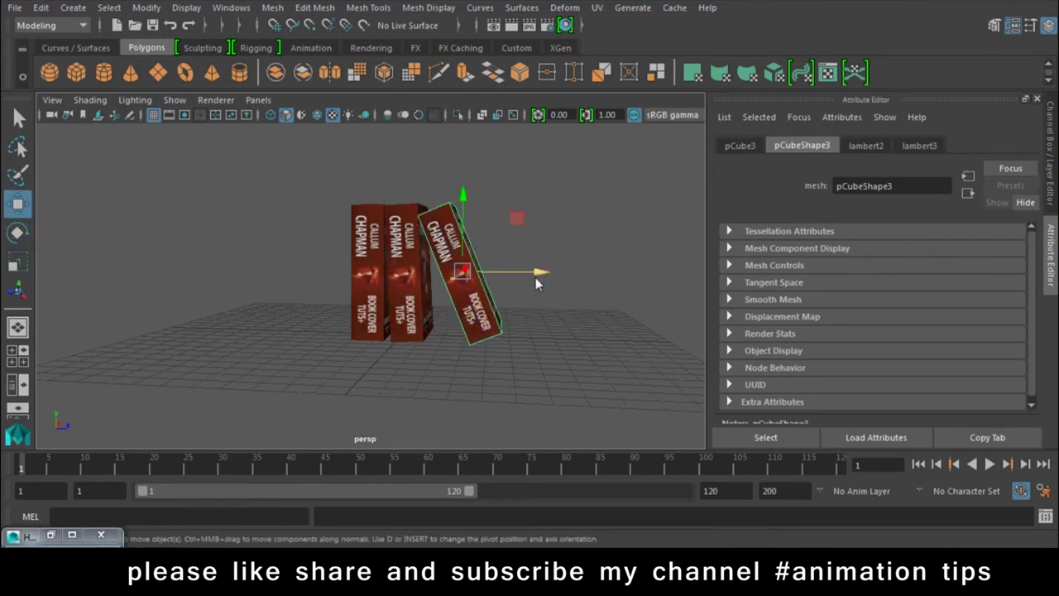
# Add two more copies along the row, tilting the last book further over.
pyautogui.hotkey('ctrl', 'd')
pyautogui.moveTo(546, 273); pyautogui.dragTo(660, 288)
pyautogui.hotkey('ctrl', 'd')
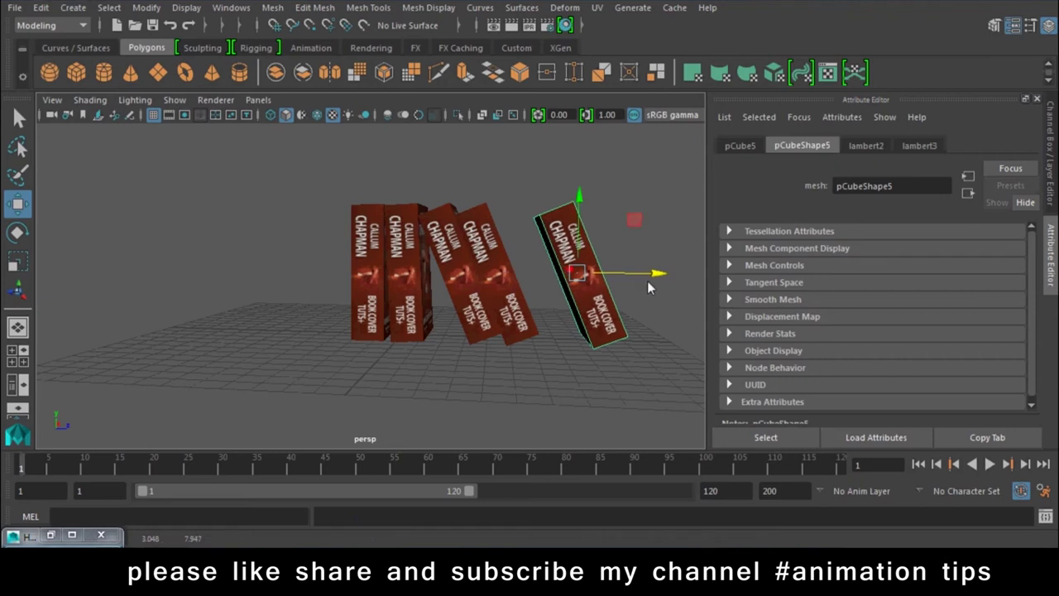
pyautogui.press('e')
pyautogui.moveTo(600, 204); pyautogui.dragTo(575, 211)
pyautogui.press('q')
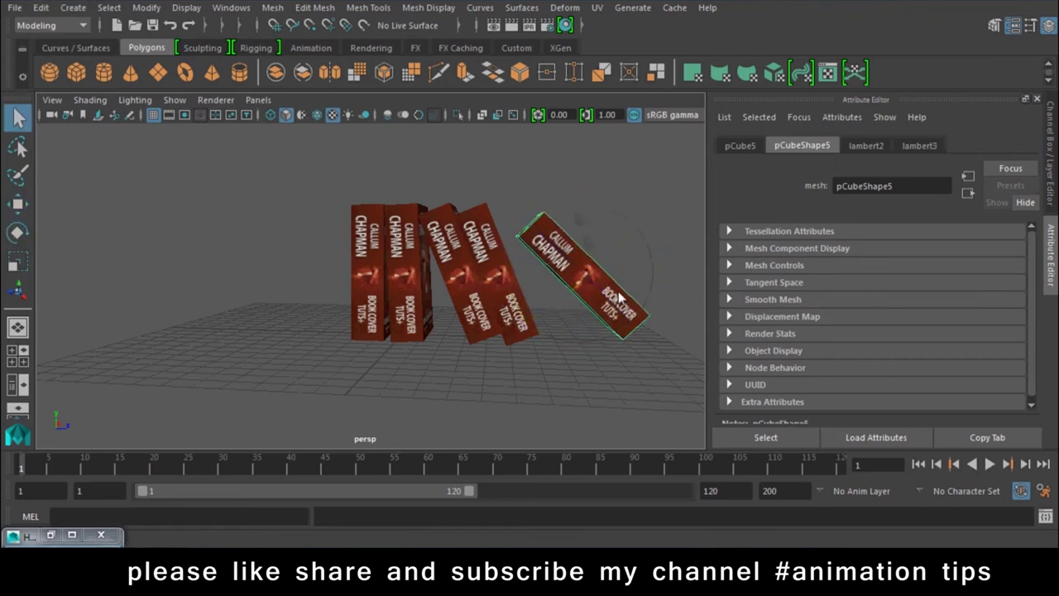
pyautogui.press('w')
pyautogui.moveTo(653, 285); pyautogui.dragTo(633, 278)
# Duplicate several upright books to extend the row leftward, then inspect the domino row.
pyautogui.moveTo(274, 196); pyautogui.dragTo(377, 314)
pyautogui.hotkey('ctrl', 'd')
pyautogui.moveTo(447, 279); pyautogui.dragTo(356, 274)
pyautogui.click(557, 341)
pyautogui.keyDown('alt'); pyautogui.moveTo(557, 341); pyautogui.dragTo(483, 325); pyautogui.keyUp('alt')
pyautogui.moveTo(402, 366)
pyautogui.keyDown('alt'); pyautogui.mouseDown()
pyautogui.moveTo(552, 390)
pyautogui.moveTo(327, 418)
pyautogui.moveTo(245, 387)
pyautogui.moveTo(170, 401)
pyautogui.moveTo(338, 391)
pyautogui.moveTo(418, 315)
pyautogui.mouseUp(); pyautogui.keyUp('alt')
# Render the current frame, turn off sRGB colour management, and close Render View.
pyautogui.click(513, 27)
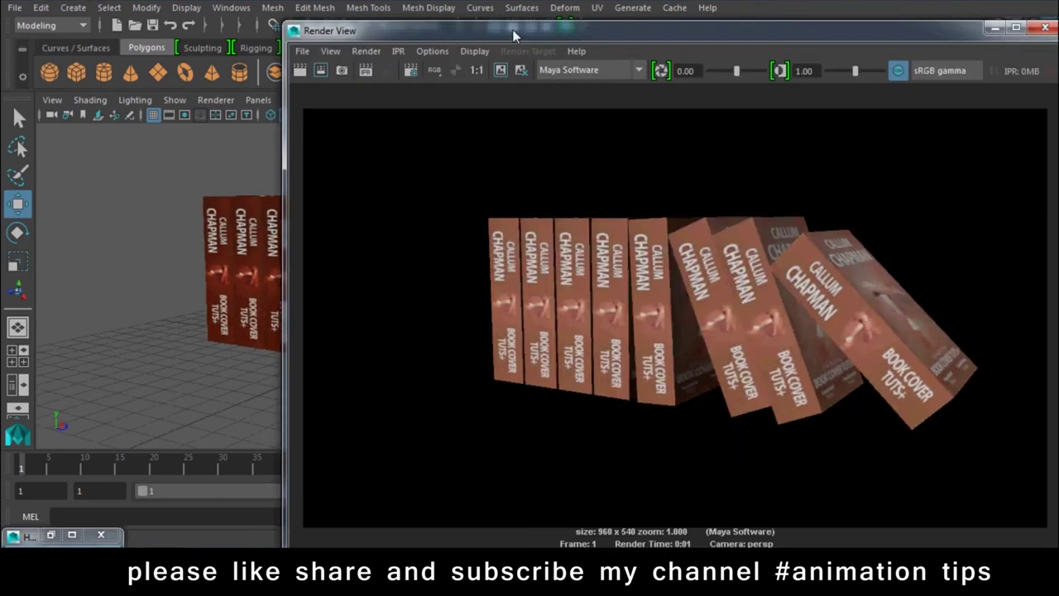
pyautogui.click(898, 72)
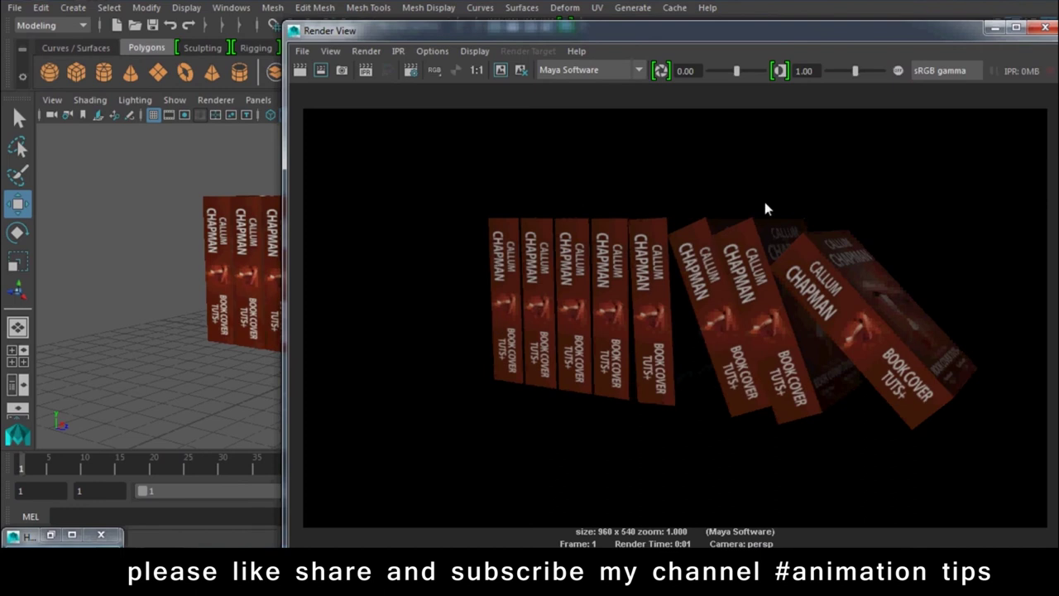
pyautogui.click(1046, 27)
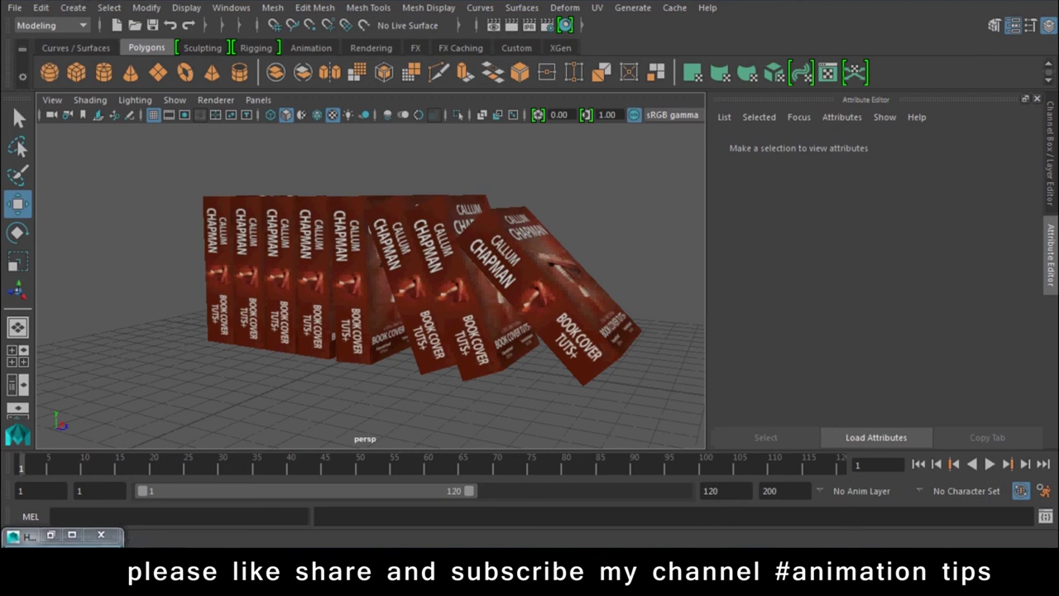
pyautogui.click(925, 564)
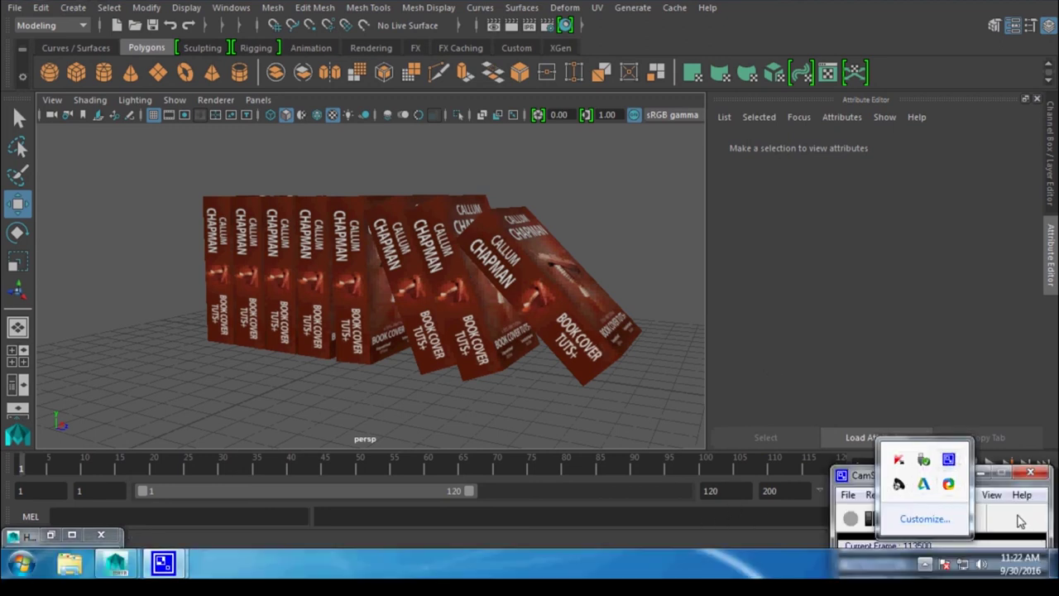
# Bring the CamStudio recorder window forward from the system tray.
pyautogui.click(867, 485)
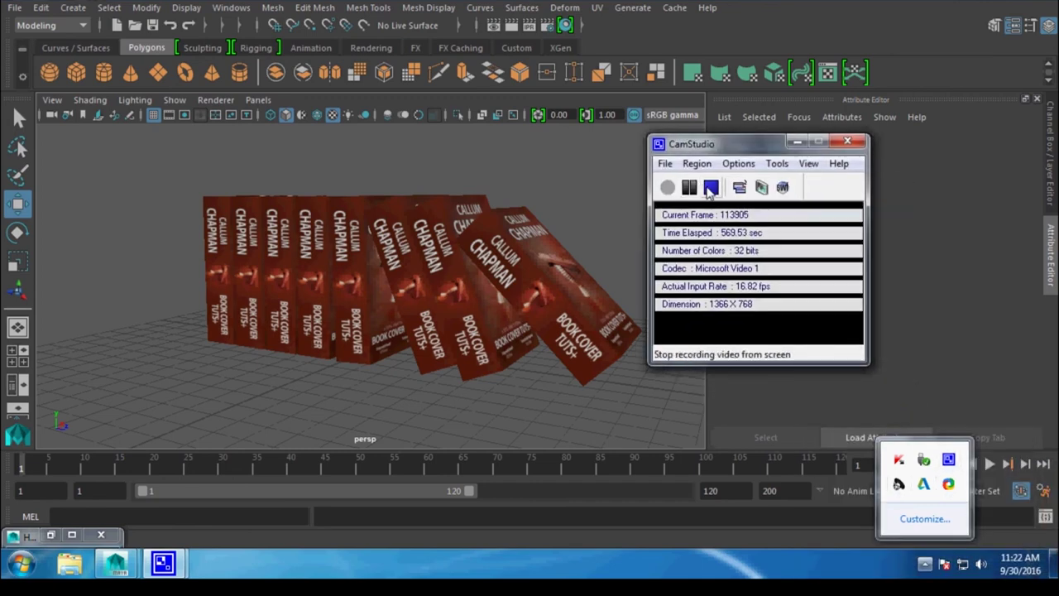